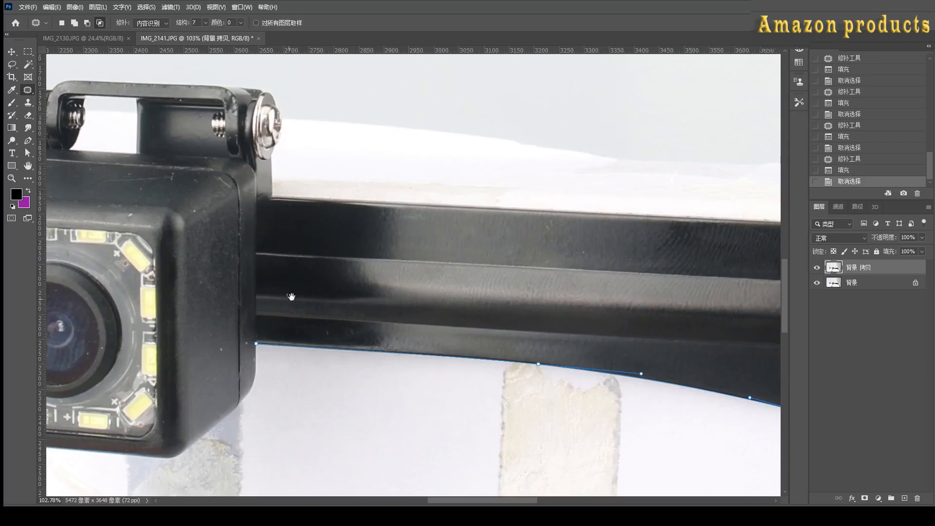
pyautogui.moveTo(292, 297); pyautogui.dragTo(564, 246)
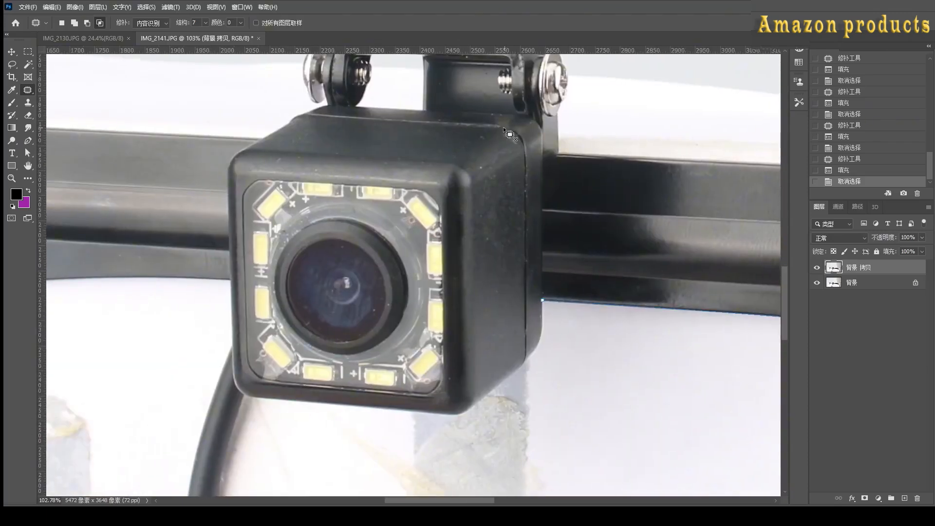
pyautogui.moveTo(215, 211); pyautogui.dragTo(520, 242)
pyautogui.scroll(-3, 203, 185)
pyautogui.moveTo(595, 223); pyautogui.dragTo(218, 225)
pyautogui.scroll(6, 288, 133)
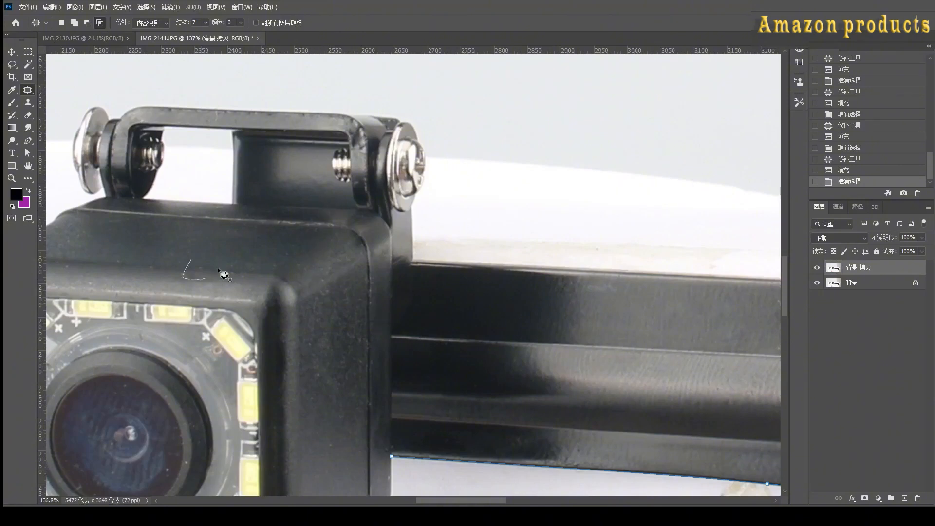
# Continue the existing Pen path along the right arm's lower edge and around the inner curve of the right mounting tab.
pyautogui.scroll(-3, 209, 220)
pyautogui.press('p')
pyautogui.scroll(4, 547, 359)
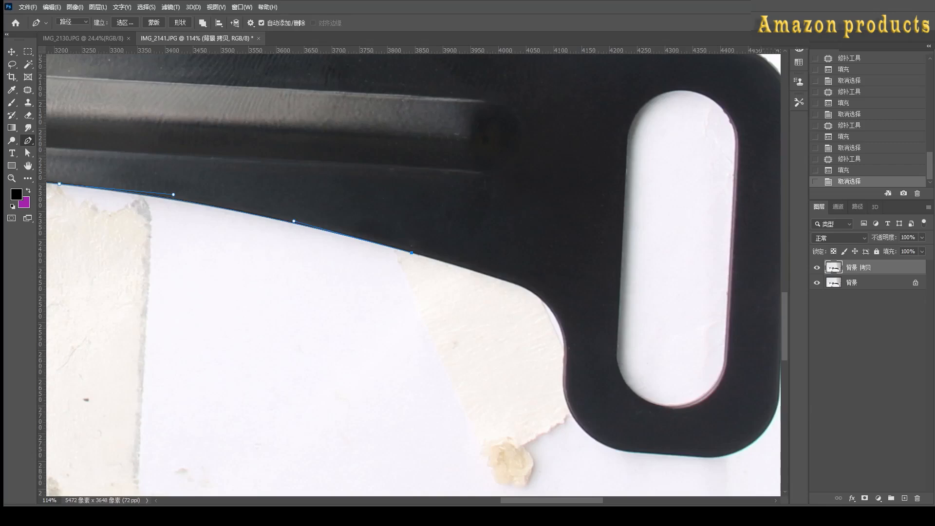
pyautogui.click(412, 253)
pyautogui.scroll(3, 453, 289)
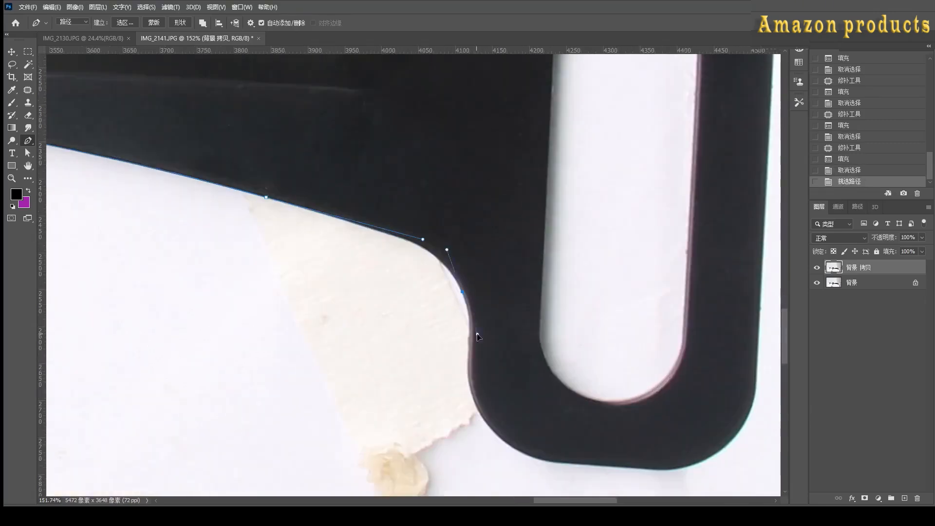
pyautogui.moveTo(452, 270)
pyautogui.mouseDown()
pyautogui.moveTo(478, 298)
pyautogui.moveTo(466, 288)
pyautogui.mouseUp()
pyautogui.click(473, 385)
pyautogui.hotkey('ctrl', 'z')
pyautogui.moveTo(470, 348); pyautogui.dragTo(468, 386)
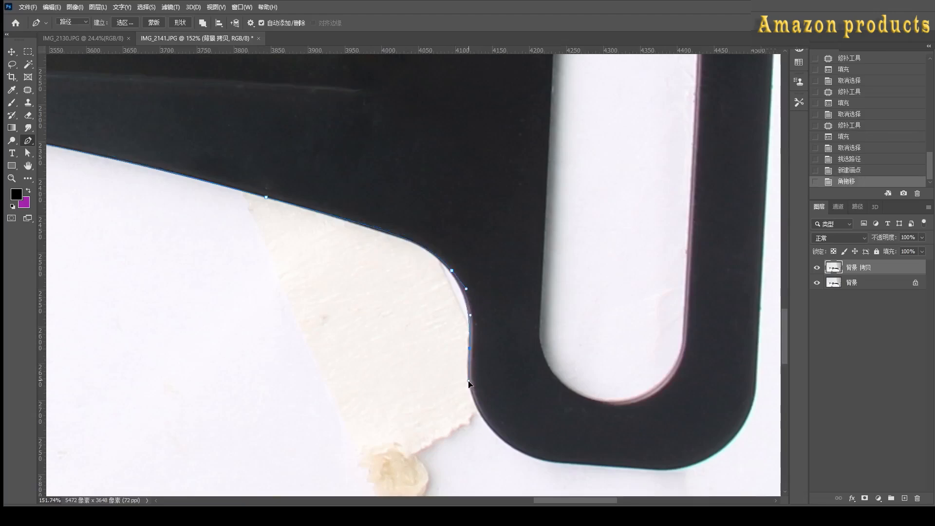
# Trace the rounded lower corners and the bottom edge of the right mounting tab with path anchors.
pyautogui.moveTo(538, 457); pyautogui.dragTo(594, 485)
pyautogui.hotkey('ctrl', 'z')
pyautogui.moveTo(540, 458); pyautogui.dragTo(362, 336)
pyautogui.moveTo(437, 361); pyautogui.dragTo(434, 360)
pyautogui.click(509, 346)
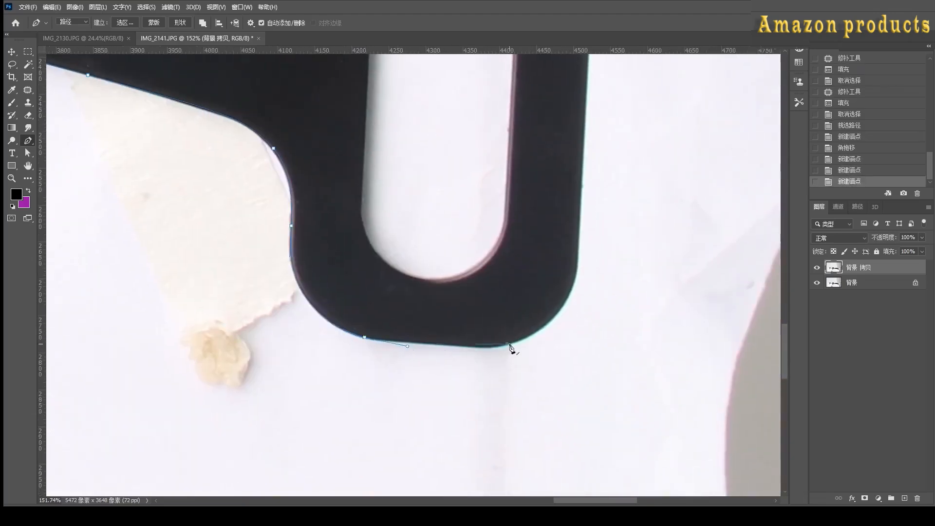
pyautogui.scroll(5, 539, 341)
pyautogui.hotkey('ctrl', 'z')
pyautogui.moveTo(371, 373); pyautogui.dragTo(290, 346)
pyautogui.moveTo(455, 351); pyautogui.dragTo(488, 351)
# Extend the path up the outer edge of the right mounting tab to its upper corner.
pyautogui.moveTo(595, 219); pyautogui.dragTo(602, 116)
pyautogui.moveTo(585, 213); pyautogui.dragTo(544, 469)
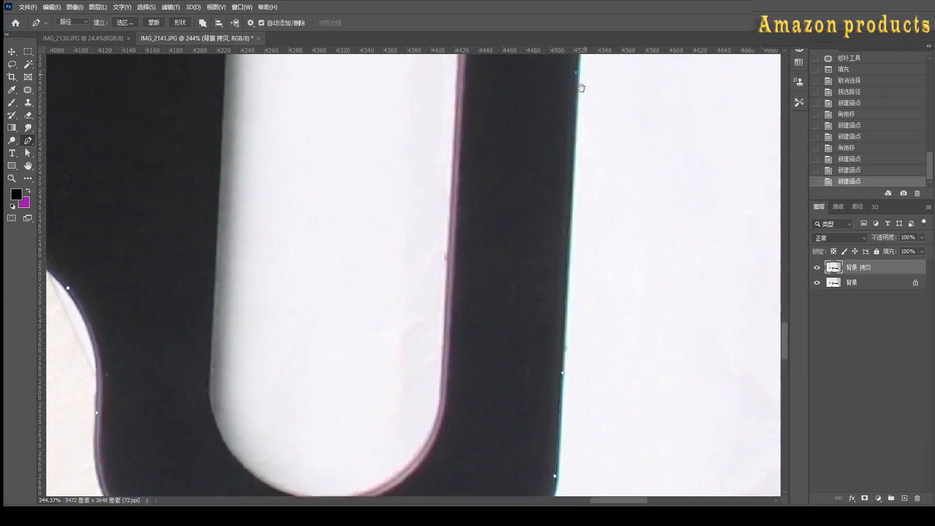
pyautogui.moveTo(582, 87); pyautogui.dragTo(565, 361)
pyautogui.click(570, 172)
pyautogui.moveTo(528, 85); pyautogui.dragTo(512, 255)
# Trace the right arm's top edge to the camera mount and up to the underside of the right screw.
pyautogui.scroll(-10, 328, 168)
pyautogui.moveTo(328, 167); pyautogui.dragTo(339, 290)
pyautogui.scroll(11, 276, 195)
pyautogui.click(294, 281)
pyautogui.hotkey('ctrl', 'z')
pyautogui.click(291, 174)
pyautogui.click(324, 304)
pyautogui.hotkey('ctrl', 'z')
pyautogui.hotkey('ctrl', 'z')
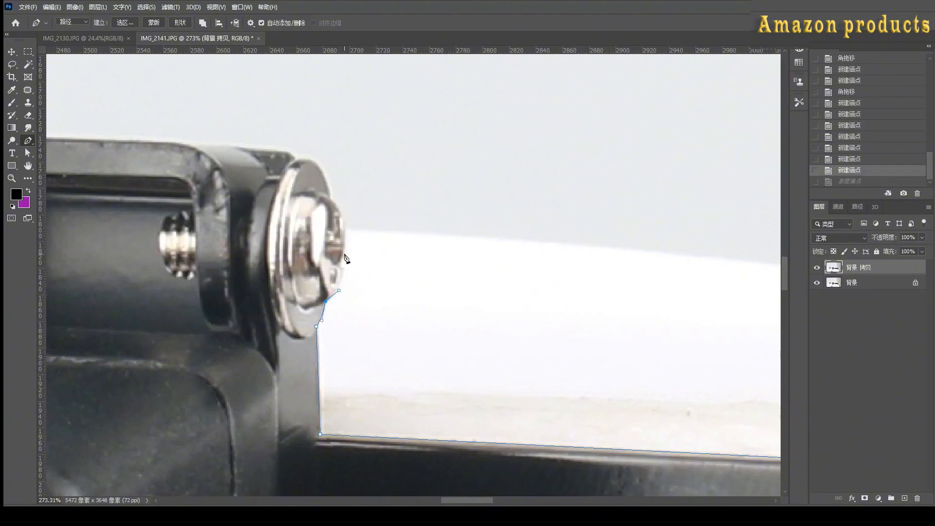
# Trace the right screw head and the top edge of the camera's U-shaped mounting bracket.
pyautogui.moveTo(345, 245); pyautogui.dragTo(346, 210)
pyautogui.moveTo(338, 151); pyautogui.dragTo(545, 218)
pyautogui.click(415, 277)
pyautogui.hotkey('ctrl', 'z')
pyautogui.moveTo(503, 218); pyautogui.dragTo(480, 212)
pyautogui.hotkey('ctrl', 'z')
pyautogui.hotkey('ctrl', 'z')
pyautogui.moveTo(397, 207); pyautogui.dragTo(670, 224)
pyautogui.click(371, 212)
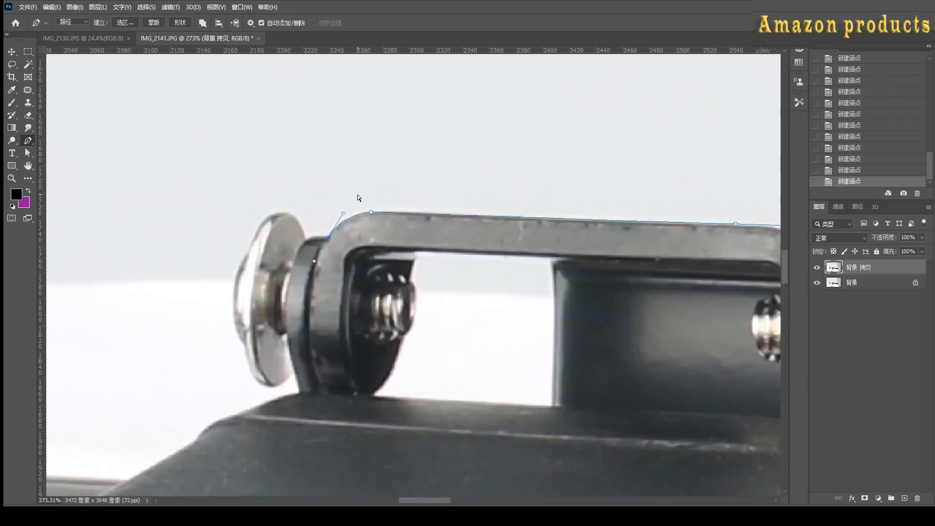
# Trace the mounting bracket's left bend and the outer contour of the left screw head.
pyautogui.scroll(2, 358, 198)
pyautogui.click(322, 244)
pyautogui.moveTo(303, 273); pyautogui.dragTo(284, 221)
pyautogui.hotkey('ctrl', 'z')
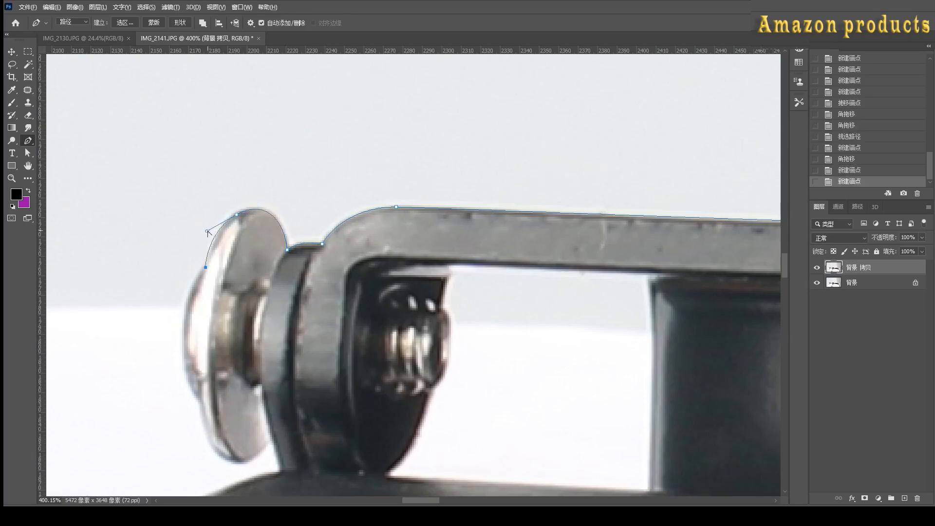
pyautogui.moveTo(198, 396); pyautogui.dragTo(200, 400)
pyautogui.moveTo(170, 318); pyautogui.dragTo(161, 319)
pyautogui.moveTo(208, 439); pyautogui.dragTo(203, 425)
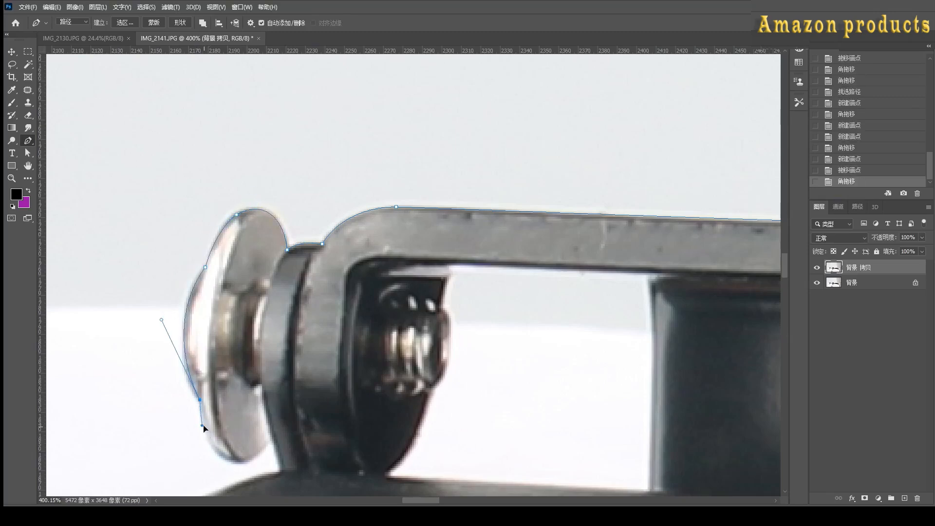
# Trace around the bottom of the left screw and down the camera housing's sloping upper-left edge.
pyautogui.click(273, 436)
pyautogui.click(284, 470)
pyautogui.moveTo(284, 470); pyautogui.dragTo(320, 250)
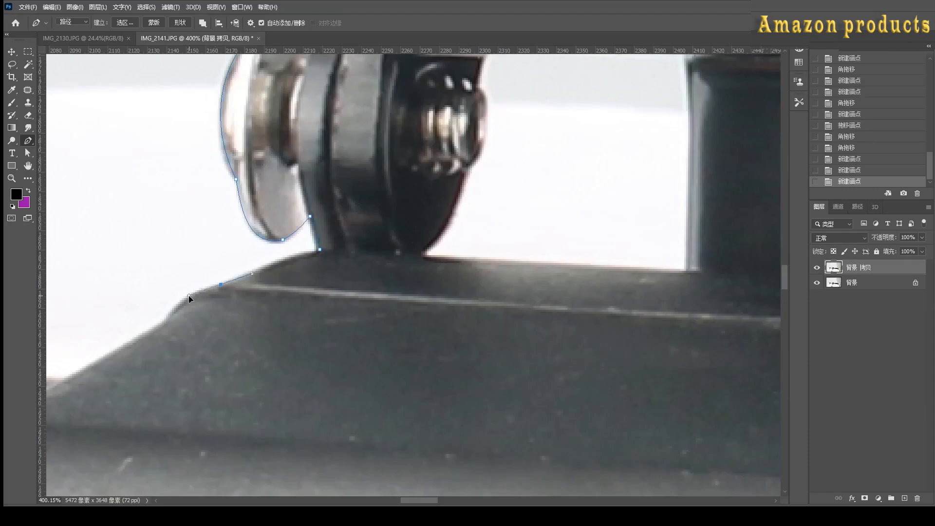
pyautogui.hotkey('ctrl', 'z')
pyautogui.moveTo(220, 297); pyautogui.dragTo(428, 159)
pyautogui.click(285, 247)
pyautogui.scroll(-5, 285, 247)
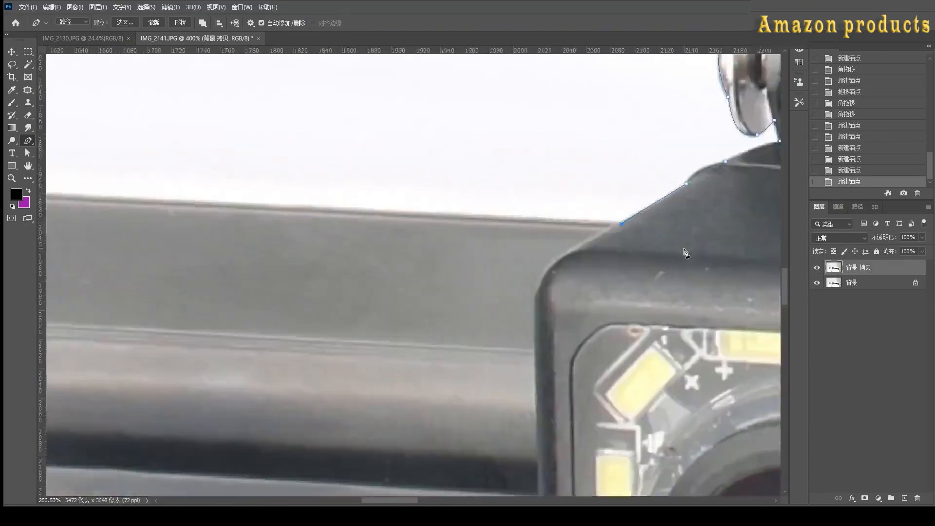
# Trace the left arm's top edge and the rounded upper corner of the left mounting tab.
pyautogui.click(157, 203)
pyautogui.moveTo(121, 210); pyautogui.dragTo(335, 136)
pyautogui.click(235, 235)
pyautogui.hotkey('ctrl', 'z')
pyautogui.moveTo(248, 222); pyautogui.dragTo(225, 337)
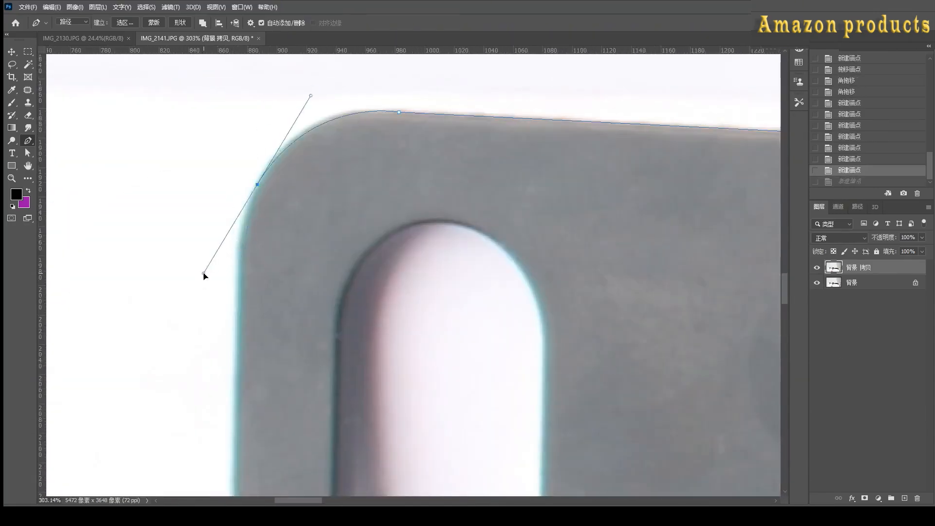
pyautogui.moveTo(204, 276); pyautogui.dragTo(244, 221)
pyautogui.moveTo(241, 297); pyautogui.dragTo(241, 363)
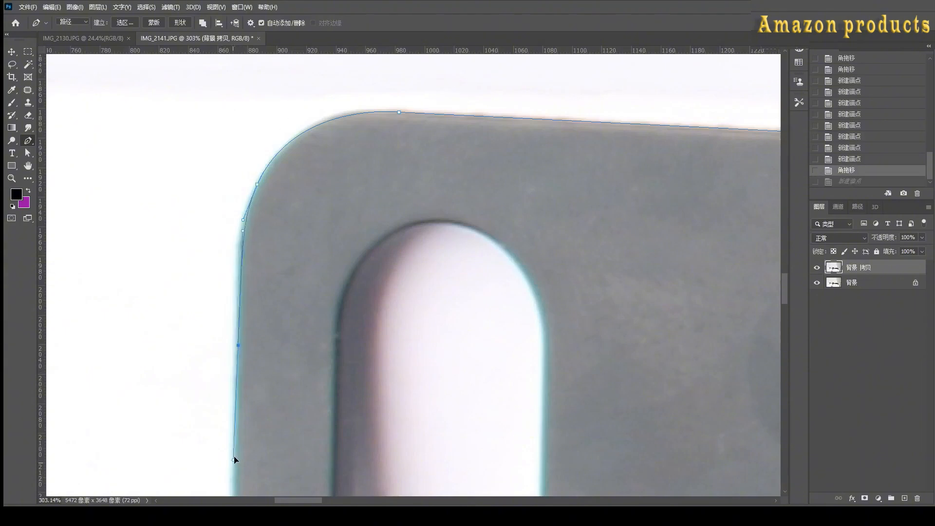
# Extend the path down the left mounting tab's outer edge and around its outer lower corner.
pyautogui.moveTo(234, 460); pyautogui.dragTo(233, 460)
pyautogui.scroll(-10, 231, 413)
pyautogui.click(226, 361)
pyautogui.moveTo(226, 361); pyautogui.dragTo(136, 214)
pyautogui.moveTo(246, 355); pyautogui.dragTo(352, 367)
pyautogui.hotkey('ctrl', 'z')
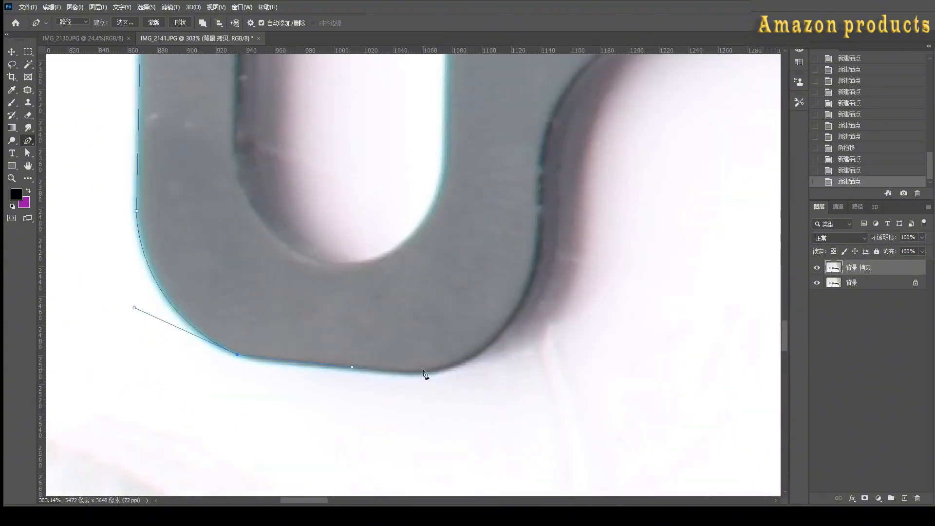
pyautogui.keyDown('alt'); pyautogui.click(237, 355); pyautogui.keyUp('alt')
pyautogui.hotkey('ctrl', 'z')
pyautogui.click(237, 355)
# Trace the left mounting tab's bottom edge, its inner lower corner and the inner side above it.
pyautogui.scroll(4, 352, 366)
pyautogui.moveTo(429, 371); pyautogui.dragTo(483, 373)
pyautogui.scroll(-5, 349, 370)
pyautogui.moveTo(525, 222); pyautogui.dragTo(526, 146)
pyautogui.hotkey('ctrl', 'z')
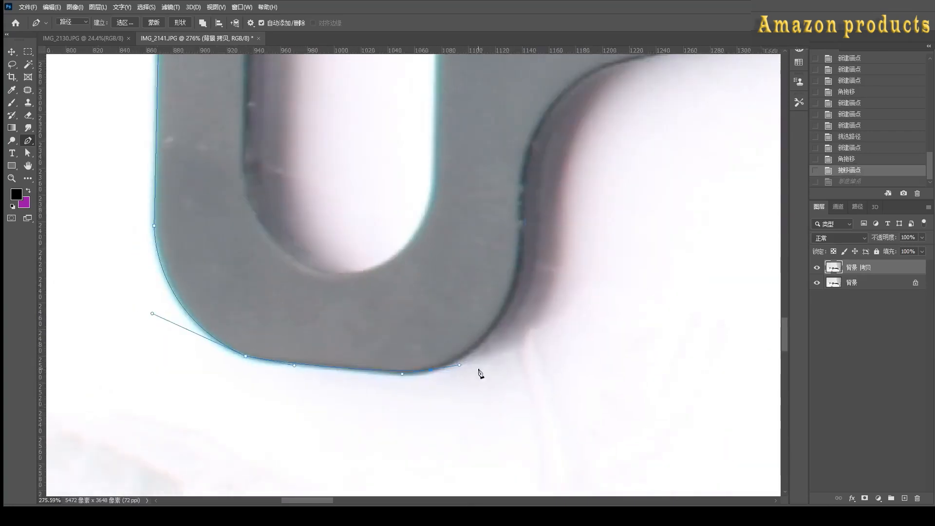
pyautogui.moveTo(431, 370); pyautogui.dragTo(435, 371)
pyautogui.moveTo(538, 244); pyautogui.dragTo(548, 156)
pyautogui.moveTo(551, 159); pyautogui.dragTo(309, 265)
# Trace the left arm's curved lower edge up to the left side of the camera housing.
pyautogui.moveTo(411, 161); pyautogui.dragTo(520, 136)
pyautogui.hotkey('ctrl', 'z')
pyautogui.moveTo(572, 131); pyautogui.dragTo(50, 288)
pyautogui.moveTo(689, 229); pyautogui.dragTo(716, 223)
pyautogui.moveTo(526, 218); pyautogui.dragTo(71, 190)
pyautogui.click(486, 210)
pyautogui.moveTo(491, 392); pyautogui.dragTo(401, 368)
pyautogui.moveTo(396, 185); pyautogui.dragTo(397, 184)
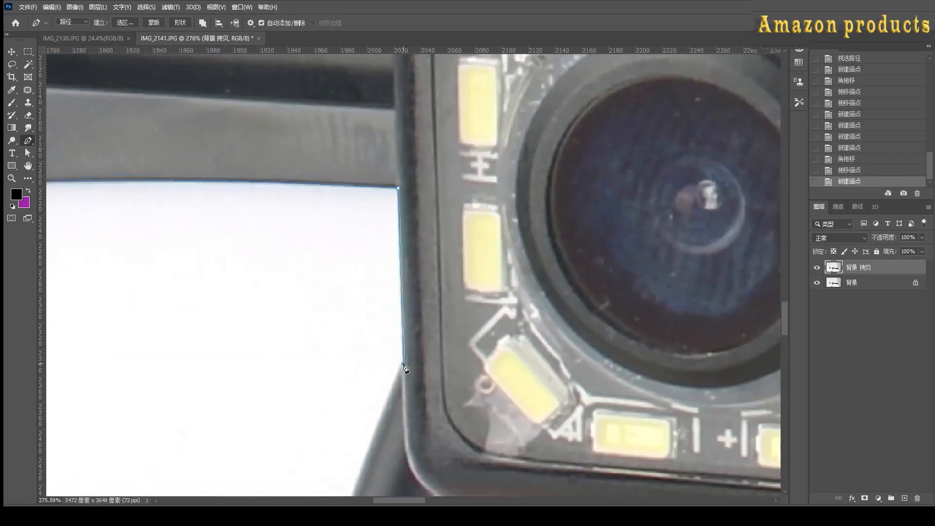
# Trace the camera housing's lower-left corner and bottom edge, leaving the cable outside the path.
pyautogui.moveTo(384, 449); pyautogui.dragTo(231, 310)
pyautogui.click(251, 301)
pyautogui.moveTo(358, 364); pyautogui.dragTo(359, 363)
pyautogui.moveTo(721, 389); pyautogui.dragTo(181, 369)
pyautogui.click(278, 385)
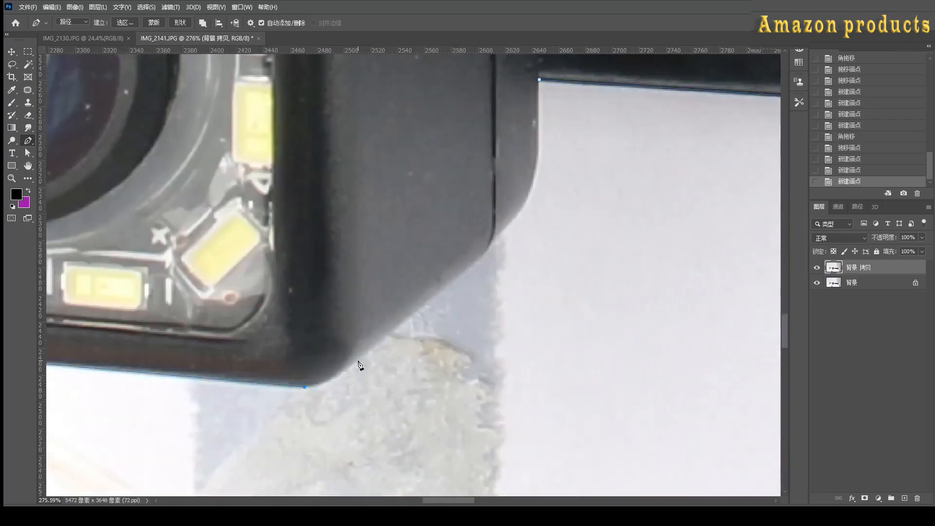
pyautogui.hotkey('ctrl', 'z')
pyautogui.click(278, 386)
# Close the path along the housing's lower-right edge and side, and copy the feathered selection to a new layer.
pyautogui.moveTo(354, 361); pyautogui.dragTo(383, 327)
pyautogui.moveTo(507, 229); pyautogui.dragTo(446, 331)
pyautogui.click(428, 348)
pyautogui.hotkey('ctrl', 'z')
pyautogui.moveTo(428, 348); pyautogui.dragTo(481, 277)
pyautogui.click(479, 182)
pyautogui.hotkey('ctrl', 'z')
pyautogui.click(480, 182)
pyautogui.scroll(4, 507, 184)
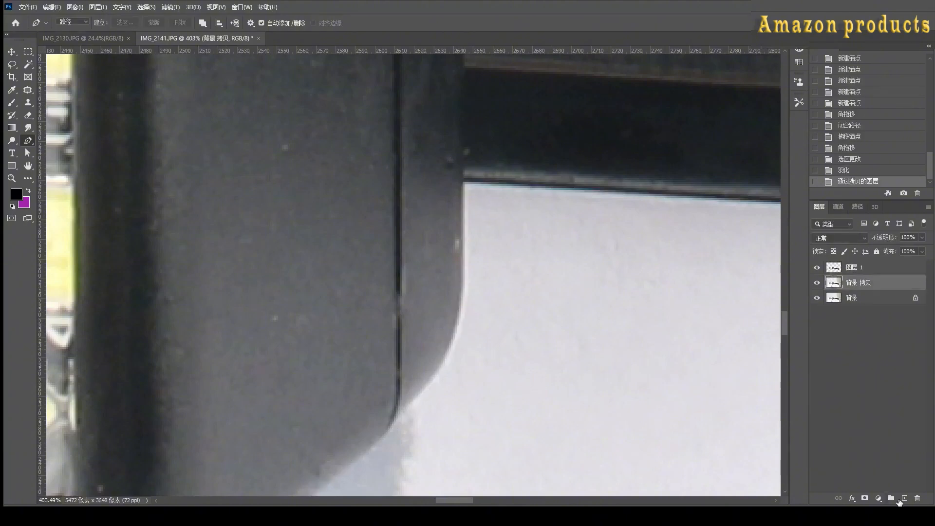
# Add a new layer beneath the cutout and fill it with white.
pyautogui.press('d')
pyautogui.press('x')
pyautogui.hotkey('alt', 'BackSpace')
pyautogui.scroll(-20, 358, 234)
pyautogui.scroll(-5, 428, 245)
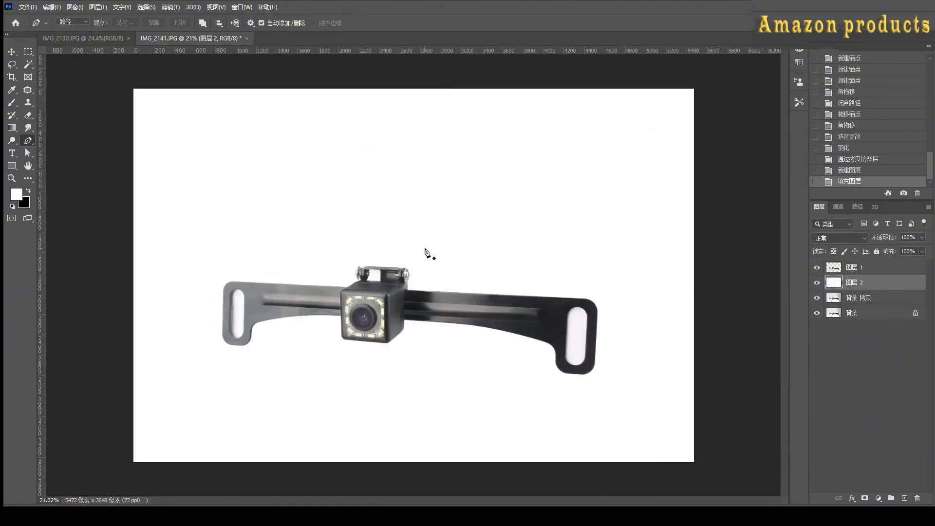
# Rotate the product cutout on 图层 1 by -1.29 degrees.
pyautogui.click(861, 269)
pyautogui.hotkey('ctrl', 't')
pyautogui.moveTo(664, 280); pyautogui.dragTo(675, 273)
pyautogui.press('Return')
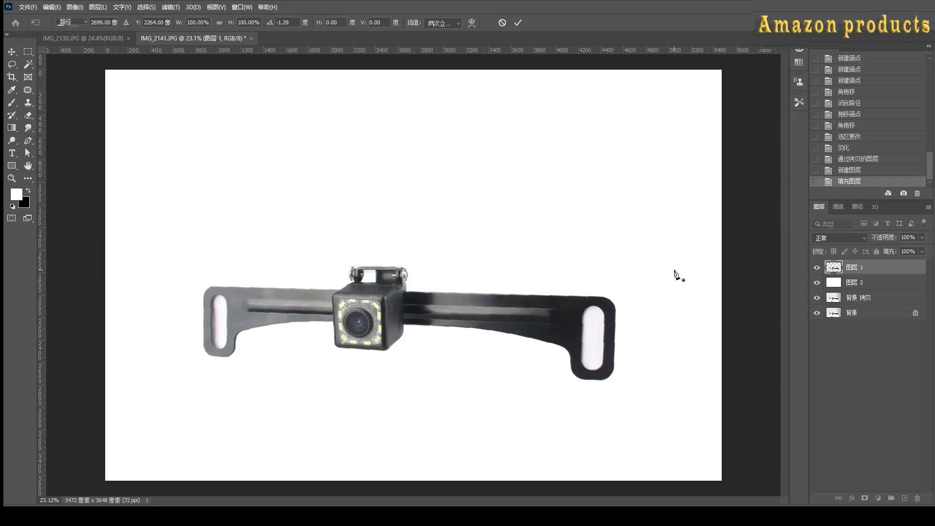
# Check the product's level against a temporary horizontal guide, try a further rotation, and remove the guide.
pyautogui.moveTo(341, 51); pyautogui.dragTo(334, 286)
pyautogui.hotkey('ctrl', 't')
pyautogui.moveTo(663, 295); pyautogui.dragTo(664, 285)
pyautogui.press('Escape')
pyautogui.scroll(5, 354, 299)
pyautogui.press('v')
pyautogui.moveTo(302, 273); pyautogui.dragTo(341, 50)
# Draw a rounded rectangle about 127 by 479 px over the left slot and fully round its ends.
pyautogui.scroll(-3, 402, 180)
pyautogui.scroll(-1, 409, 395)
pyautogui.press('p')
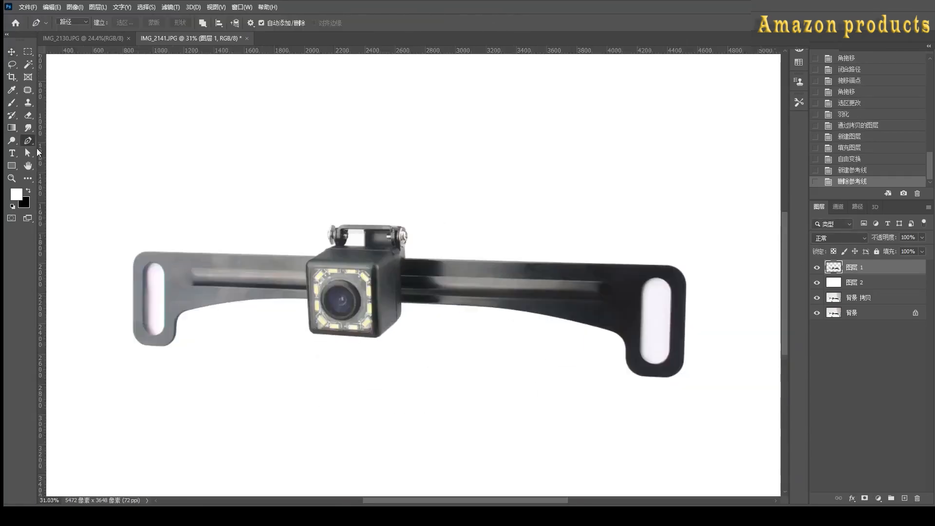
pyautogui.scroll(4, 310, 239)
pyautogui.scroll(3, 113, 219)
pyautogui.press('u')
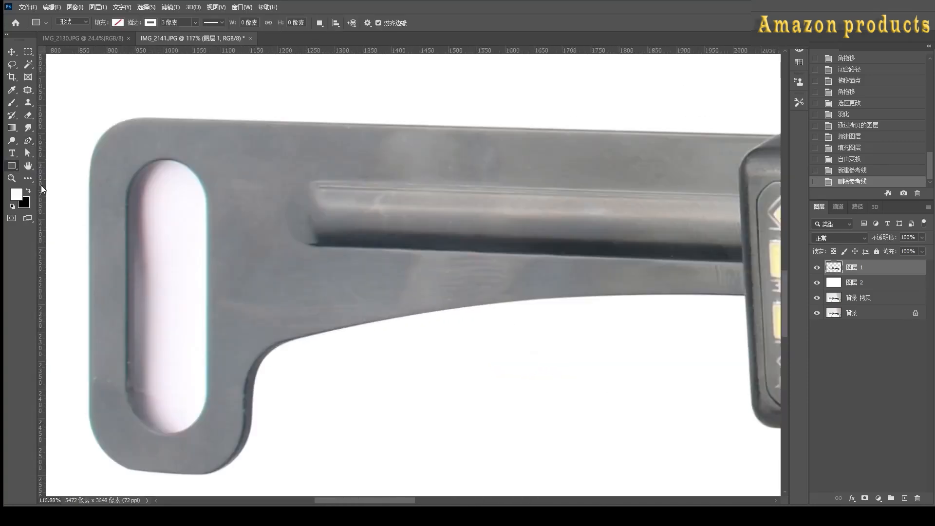
pyautogui.moveTo(207, 433); pyautogui.dragTo(180, 367)
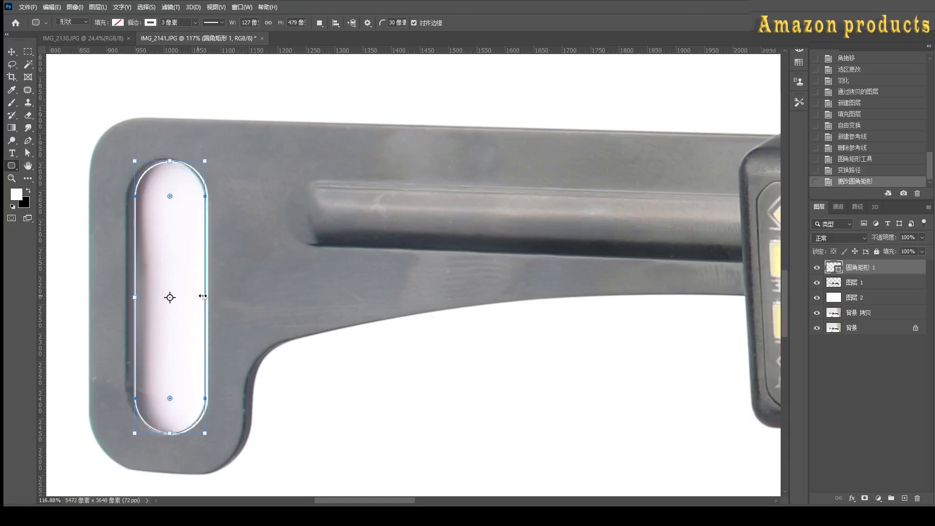
# Widen the rounded rectangle to 128 px and adjust its anchors to fit the left slot's edge.
pyautogui.moveTo(202, 296); pyautogui.dragTo(206, 297)
pyautogui.scroll(3, 193, 439)
pyautogui.moveTo(214, 249); pyautogui.dragTo(213, 249)
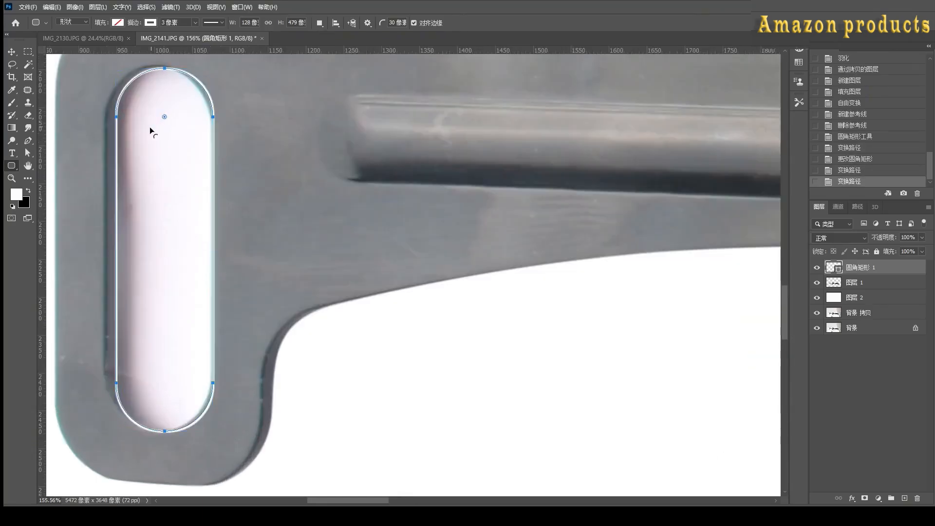
pyautogui.press('p')
pyautogui.moveTo(212, 125); pyautogui.dragTo(213, 128)
pyautogui.moveTo(213, 383); pyautogui.dragTo(212, 383)
# Turn the left slot outline into a selection, hide its shape layer and clear the slot area from 图层 1.
pyautogui.hotkey('ctrl', 'Return')
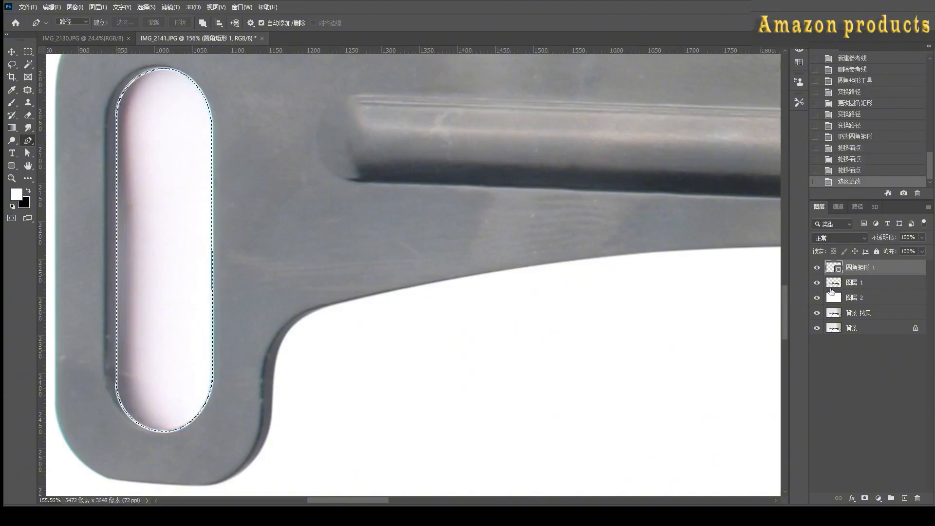
pyautogui.click(816, 267)
pyautogui.click(855, 282)
pyautogui.press('Delete')
pyautogui.hotkey('ctrl', 'd')
# Draw a rounded rectangle about 194 by 563 px with fully rounded ends over the right slot.
pyautogui.scroll(-17, 104, 204)
pyautogui.scroll(14, 646, 226)
pyautogui.click(12, 166)
pyautogui.click(904, 498)
pyautogui.moveTo(445, 84); pyautogui.dragTo(556, 417)
pyautogui.moveTo(500, 84); pyautogui.dragTo(500, 96)
pyautogui.moveTo(538, 400); pyautogui.dragTo(501, 362)
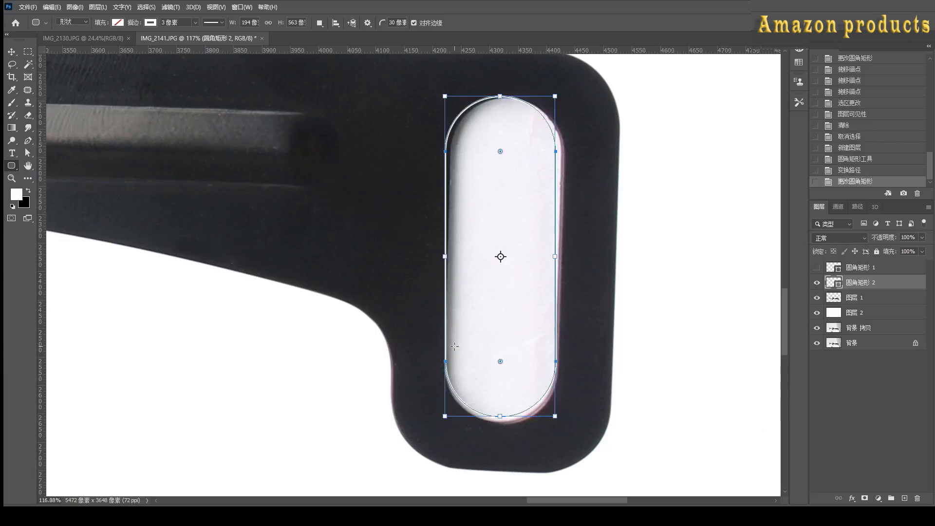
# Move and transform the second rounded rectangle so it follows the right slot's slanted outline.
pyautogui.moveTo(514, 416); pyautogui.dragTo(515, 419)
pyautogui.moveTo(501, 97); pyautogui.dragTo(507, 100)
pyautogui.hotkey('ctrl', 'z')
pyautogui.moveTo(504, 423); pyautogui.dragTo(500, 422)
pyautogui.hotkey('ctrl', 't')
pyautogui.moveTo(506, 100); pyautogui.dragTo(509, 100)
pyautogui.press('Return')
# Turn the right slot outline into a selection, hide its shape layer and make 图层 1 active.
pyautogui.hotkey('ctrl', 'Return')
pyautogui.click(817, 283)
pyautogui.click(857, 298)
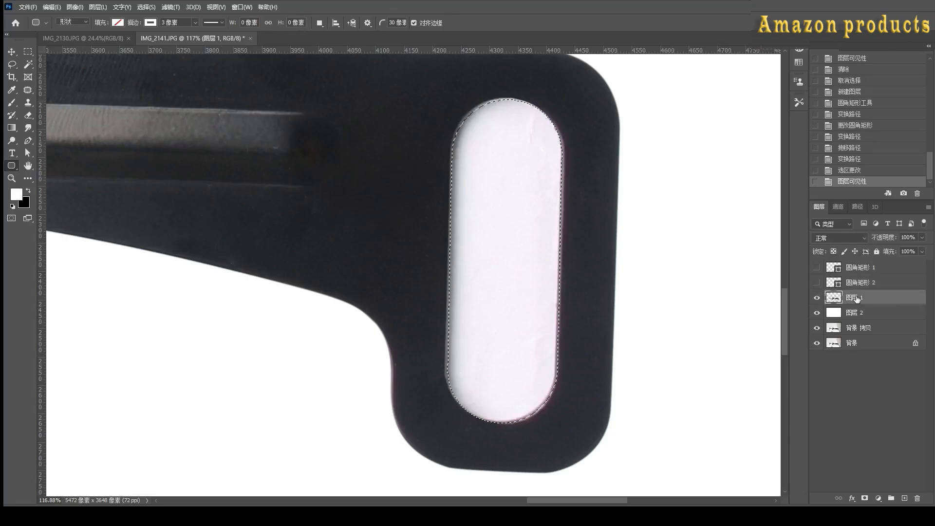
# Free-transform the selection to match the right slot's slanted edge and clear the slot area from 图层 1.
pyautogui.click(201, 170)
pyautogui.moveTo(447, 423); pyautogui.dragTo(444, 423)
pyautogui.moveTo(447, 99); pyautogui.dragTo(445, 97)
pyautogui.moveTo(562, 100); pyautogui.dragTo(564, 100)
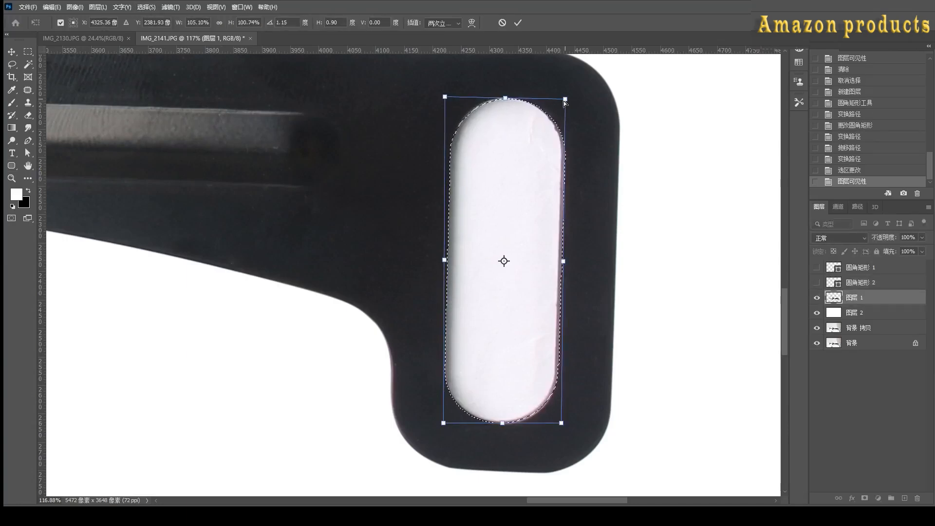
pyautogui.moveTo(561, 423); pyautogui.dragTo(555, 421)
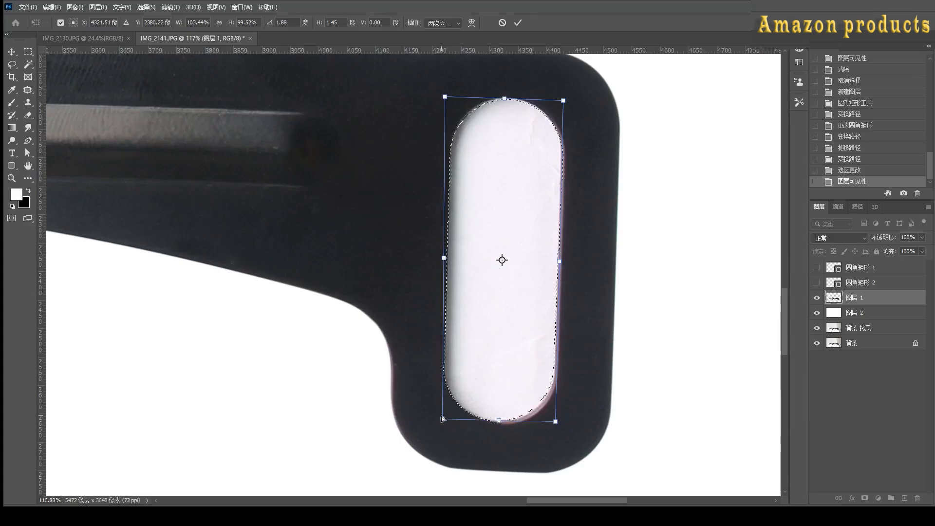
pyautogui.moveTo(444, 97); pyautogui.dragTo(445, 94)
pyautogui.moveTo(557, 423); pyautogui.dragTo(559, 422)
pyautogui.press('Return')
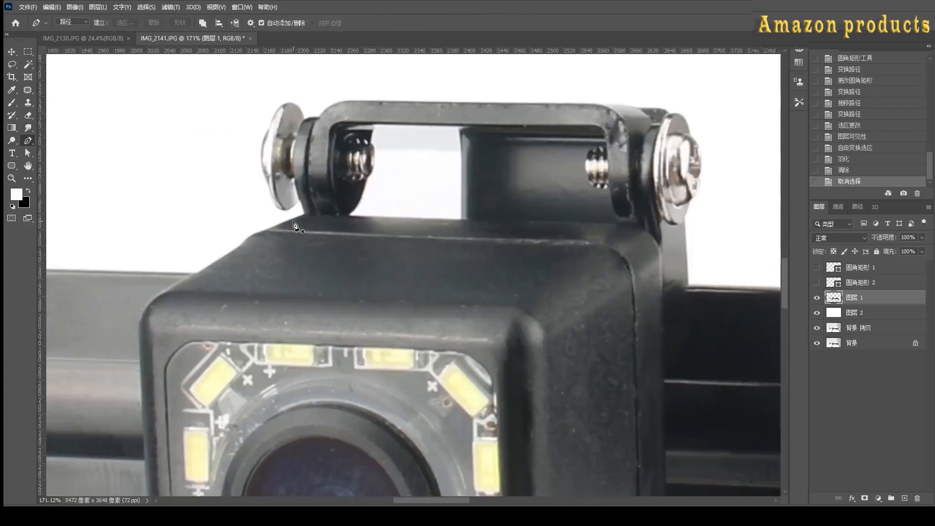
pyautogui.click(307, 213)
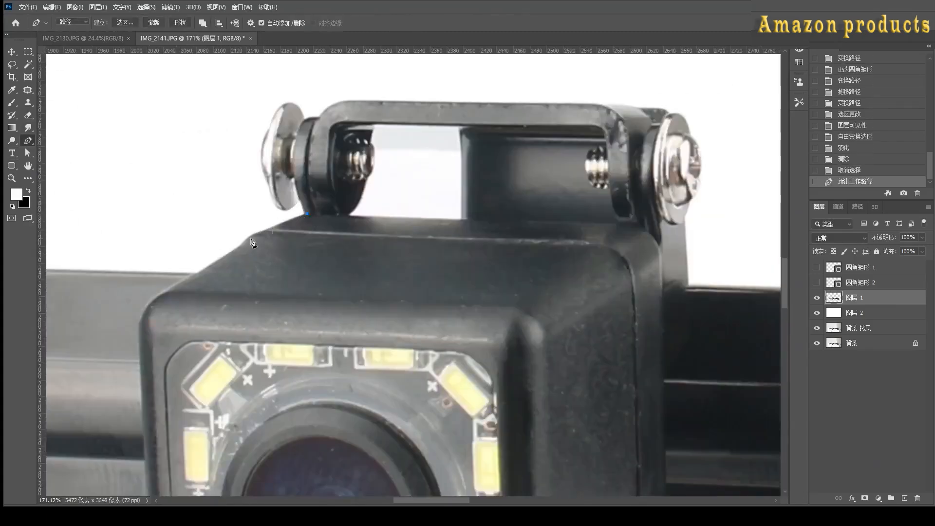
pyautogui.hotkey('ctrl', 'z')
pyautogui.click(304, 214)
pyautogui.moveTo(235, 226); pyautogui.dragTo(216, 243)
pyautogui.click(199, 272)
pyautogui.click(153, 307)
pyautogui.hotkey('ctrl', 'z')
pyautogui.scroll(3, 203, 267)
pyautogui.click(851, 158)
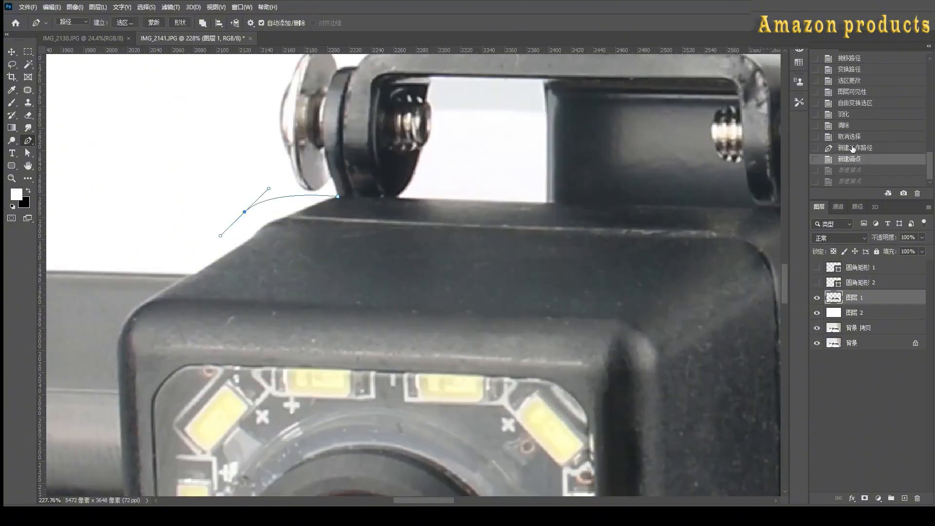
pyautogui.click(852, 137)
# Draw a closed Pen path around the white area bordering the camera housing's upper-left slanted edge.
pyautogui.click(338, 196)
pyautogui.click(190, 276)
pyautogui.hotkey('ctrl', 'z')
pyautogui.click(173, 285)
pyautogui.click(168, 236)
pyautogui.moveTo(175, 205); pyautogui.dragTo(222, 177)
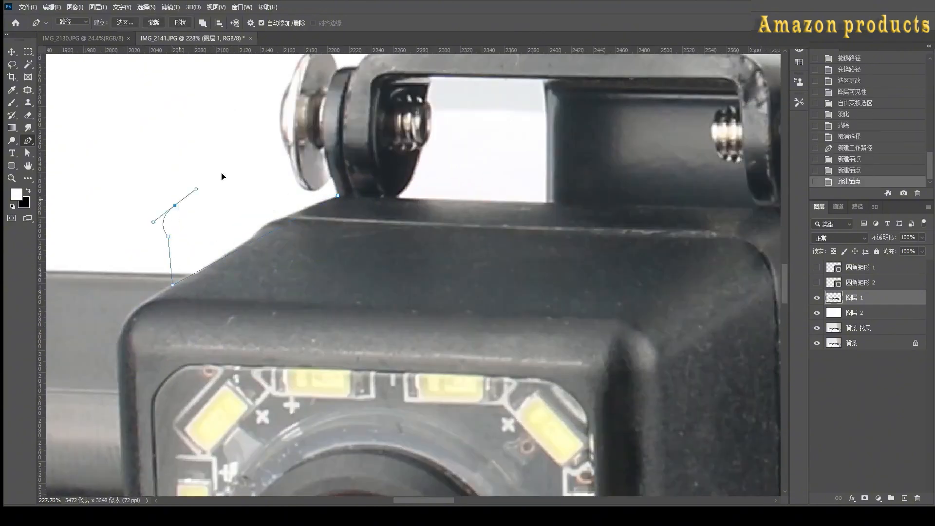
pyautogui.click(232, 168)
pyautogui.click(279, 189)
pyautogui.click(307, 195)
pyautogui.click(338, 196)
# Turn the path into a feathered selection, erase the fringe along the housing's upper-left edge and deselect.
pyautogui.hotkey('ctrl', 'Return')
pyautogui.hotkey('shift', 'F6')
pyautogui.press('Return')
pyautogui.press('e')
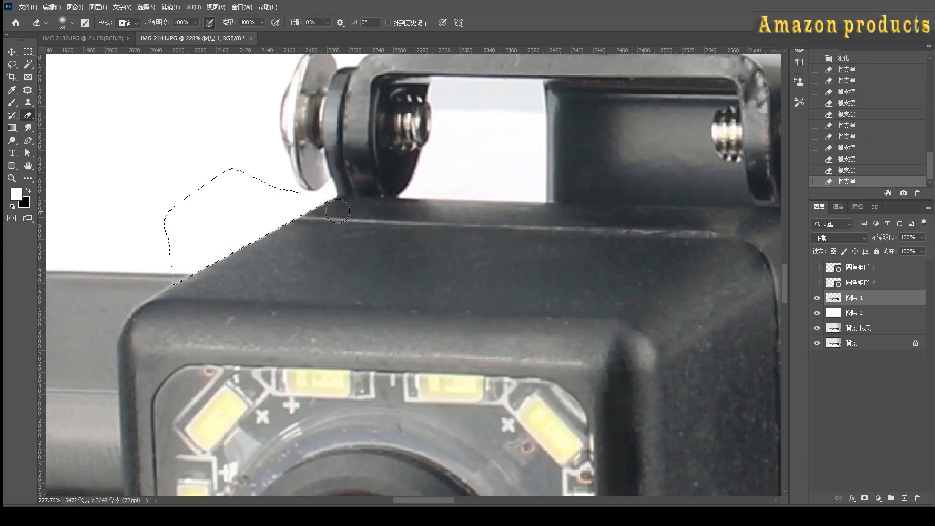
pyautogui.hotkey('ctrl', 'd')
# Start a Pen path along the camera housing's left side, curving it around the upper-left corner.
pyautogui.scroll(-12, 229, 190)
pyautogui.click(27, 140)
pyautogui.scroll(13, 262, 195)
pyautogui.click(264, 177)
pyautogui.click(269, 171)
pyautogui.moveTo(245, 223); pyautogui.dragTo(245, 253)
pyautogui.hotkey('ctrl', 'z')
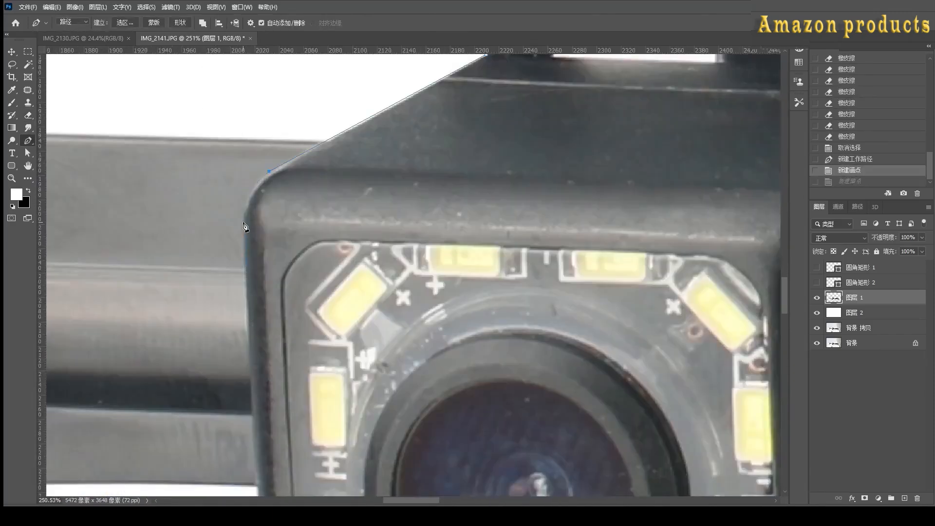
pyautogui.moveTo(243, 285); pyautogui.dragTo(244, 287)
pyautogui.scroll(2, 274, 174)
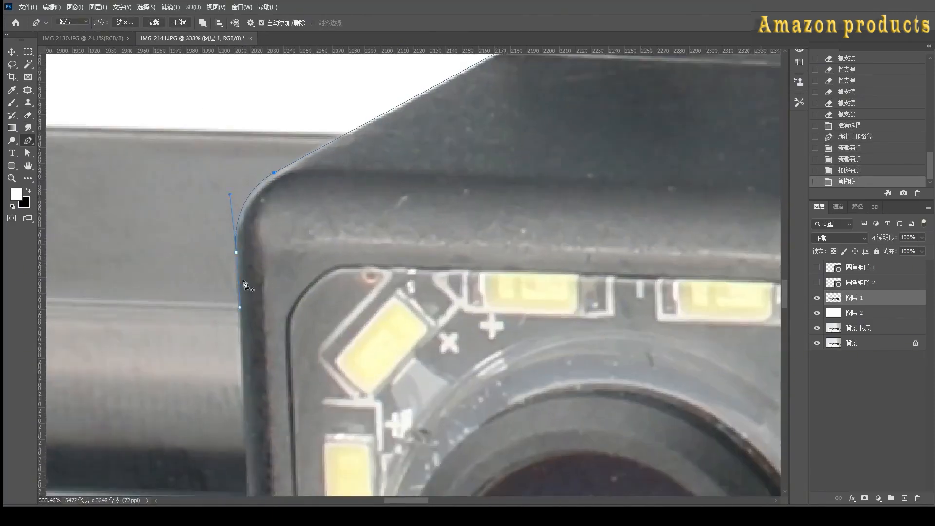
pyautogui.moveTo(235, 186)
pyautogui.mouseDown()
pyautogui.moveTo(276, 172)
pyautogui.moveTo(233, 188)
pyautogui.mouseUp()
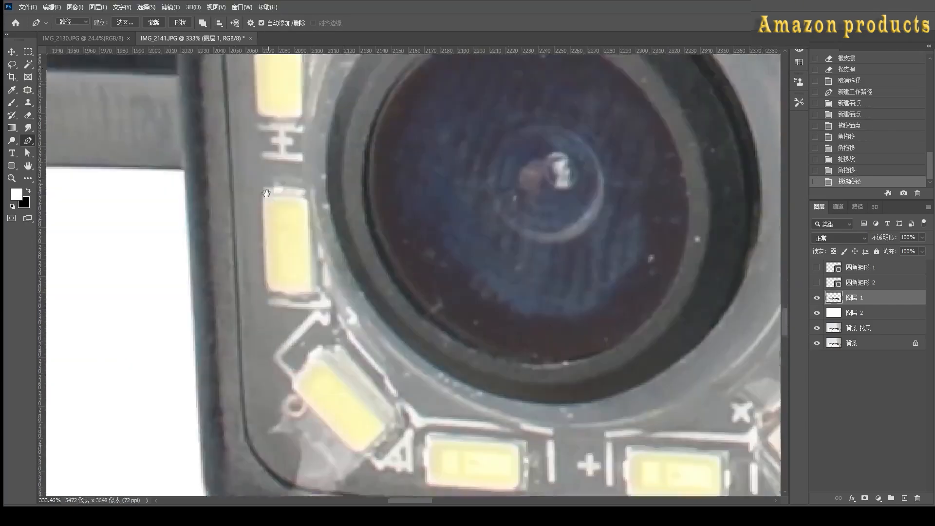
# Continue the Pen path below the camera and up the housing's right side toward the hinge bracket.
pyautogui.scroll(-8, 409, 273)
pyautogui.click(629, 322)
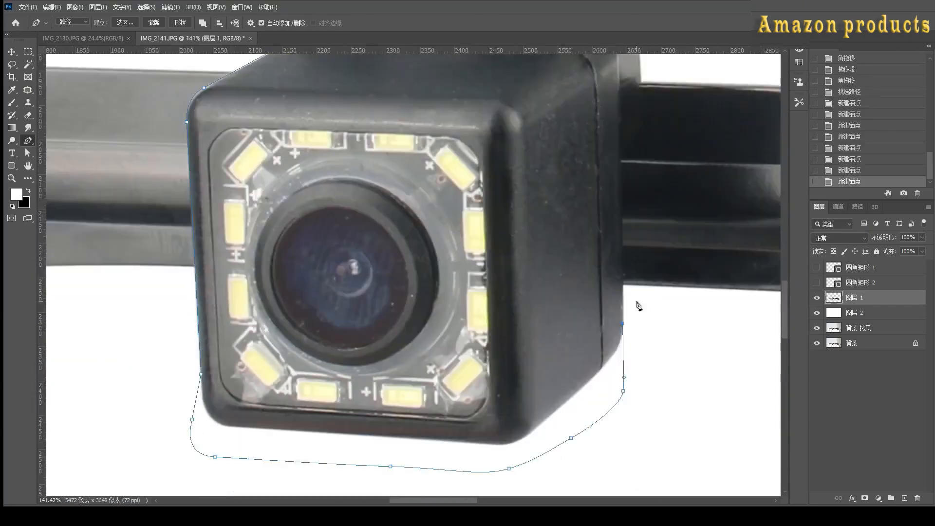
pyautogui.scroll(10, 636, 307)
pyautogui.scroll(4, 516, 275)
pyautogui.hscroll(2, 489, 254)
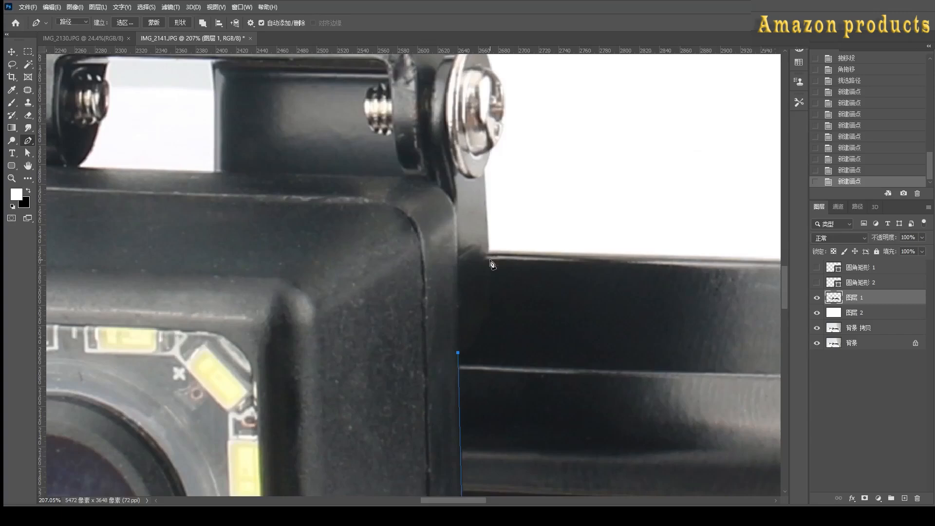
pyautogui.click(491, 263)
pyautogui.hotkey('ctrl', 'z')
pyautogui.scroll(-5, 504, 168)
# Complete the path around camera and hinge, turn it into a feathered selection and copy it from 图层 1 to a new layer.
pyautogui.hotkey('ctrl', 'Return')
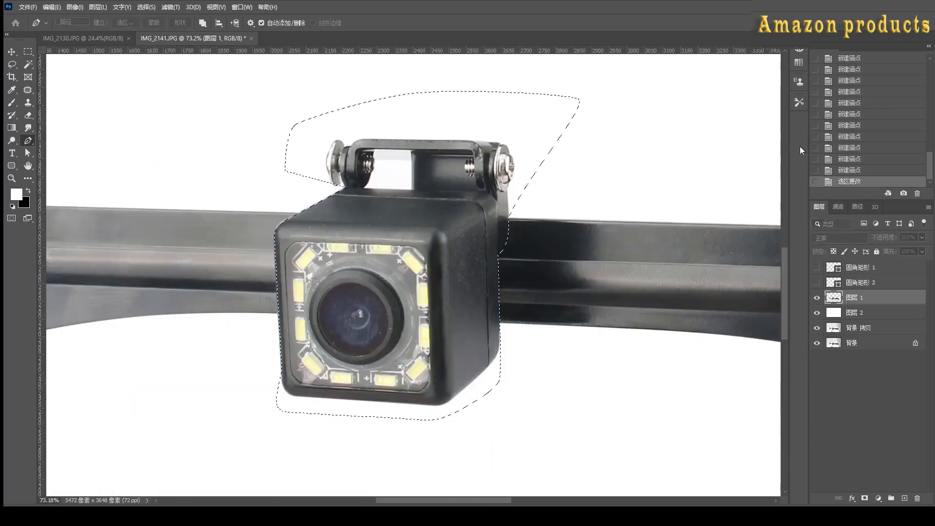
pyautogui.click(856, 161)
pyautogui.click(321, 196)
pyautogui.hotkey('ctrl', 'Return')
pyautogui.hotkey('shift', 'F6')
pyautogui.press('Return')
pyautogui.hotkey('ctrl', 'j')
pyautogui.click(833, 315)
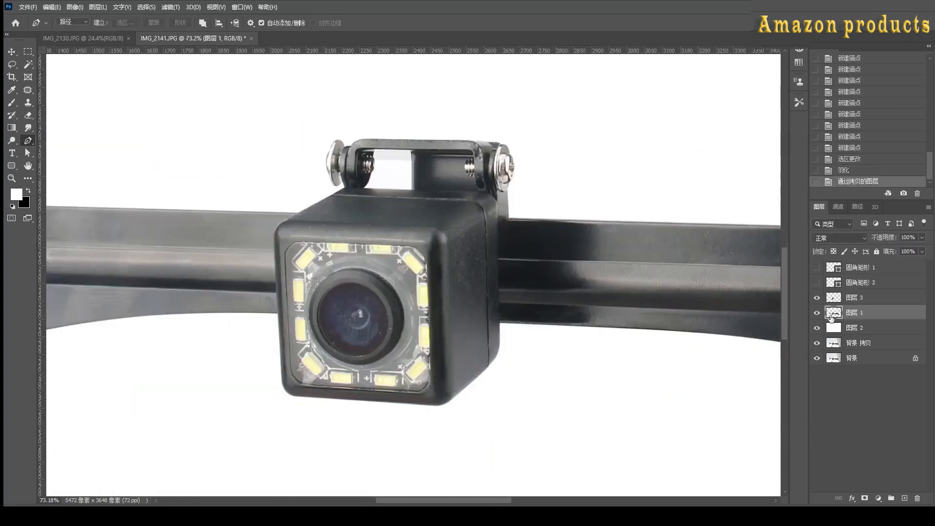
# Show the left slot's shape layer 圆角矩形 1 and duplicate it.
pyautogui.scroll(-6, 347, 227)
pyautogui.click(28, 53)
pyautogui.scroll(5, 175, 253)
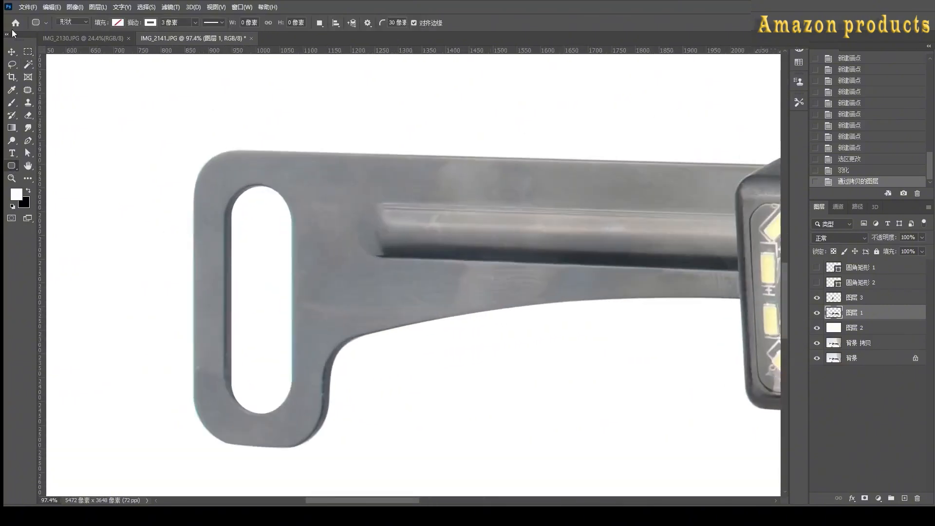
pyautogui.press('v')
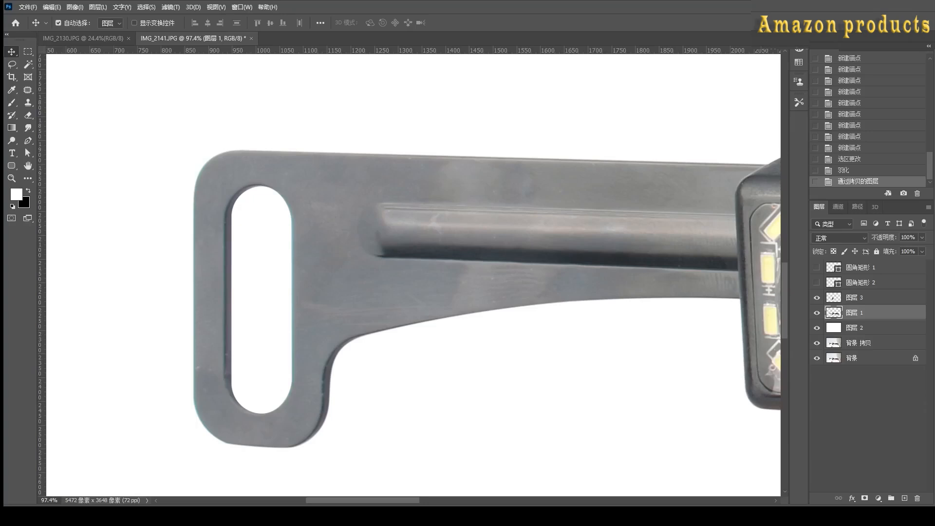
pyautogui.press('u')
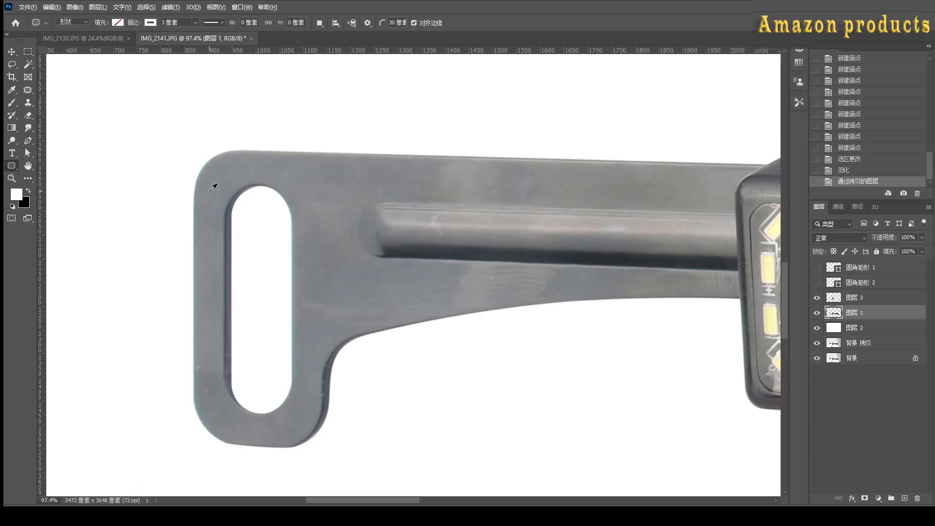
pyautogui.scroll(3, 219, 183)
pyautogui.moveTo(222, 182); pyautogui.dragTo(217, 127)
pyautogui.click(860, 267)
pyautogui.click(817, 268)
pyautogui.hotkey('ctrl', 'j')
# Shift the duplicated slot outline left and transform it to fit the outer edge of the slot's inner wall.
pyautogui.hotkey('shift', 'Left')
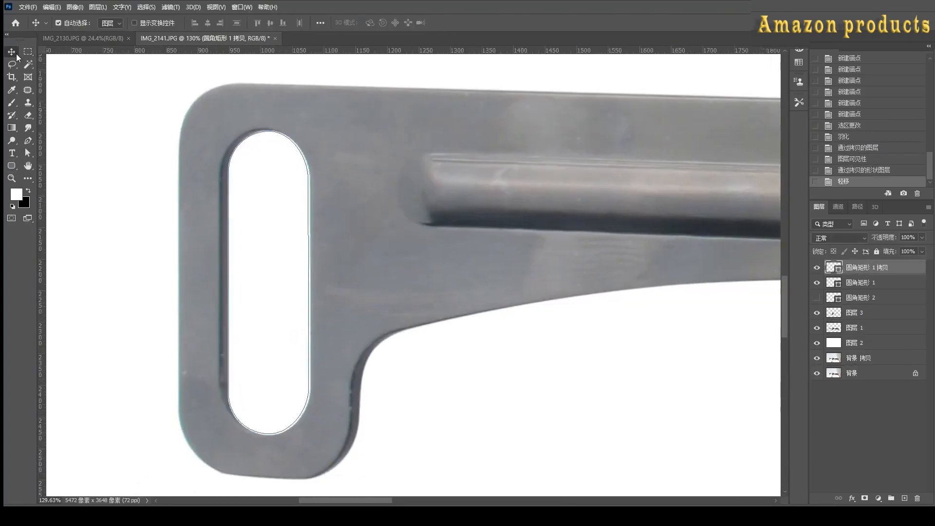
pyautogui.hotkey('ctrl', 't')
pyautogui.press('Return')
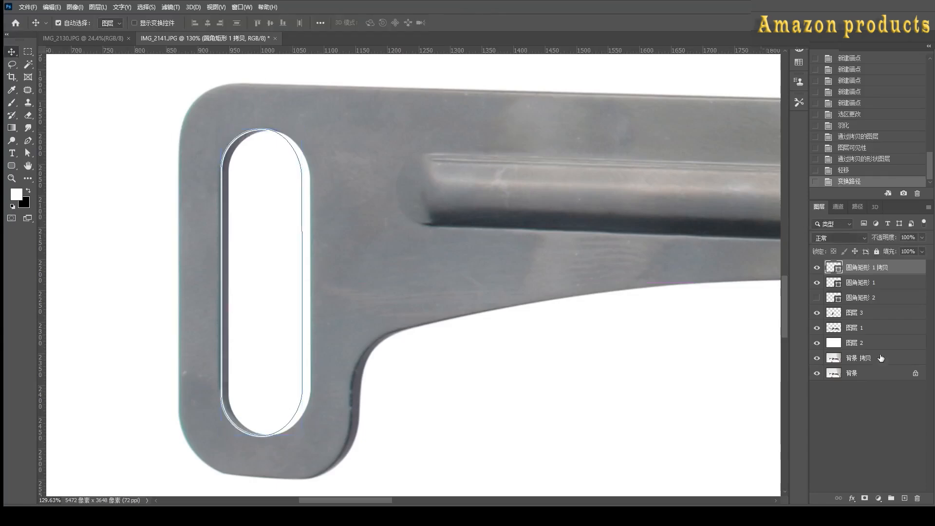
# Load the duplicated outline as a selection, hide its layer and copy the slot's inner wall from 图层 1 to a new layer.
pyautogui.hotkey('ctrl', 'Return')
pyautogui.click(817, 267)
pyautogui.doubleClick(817, 327)
pyautogui.click(870, 329)
pyautogui.hotkey('ctrl', 'j')
pyautogui.click(870, 343)
# Load 圆角矩形 2 as a selection, nudge it right over the slot's inner wall and copy that area from 图层 1 to a new layer.
pyautogui.scroll(-5, 325, 253)
pyautogui.scroll(-4, 325, 252)
pyautogui.scroll(9, 750, 282)
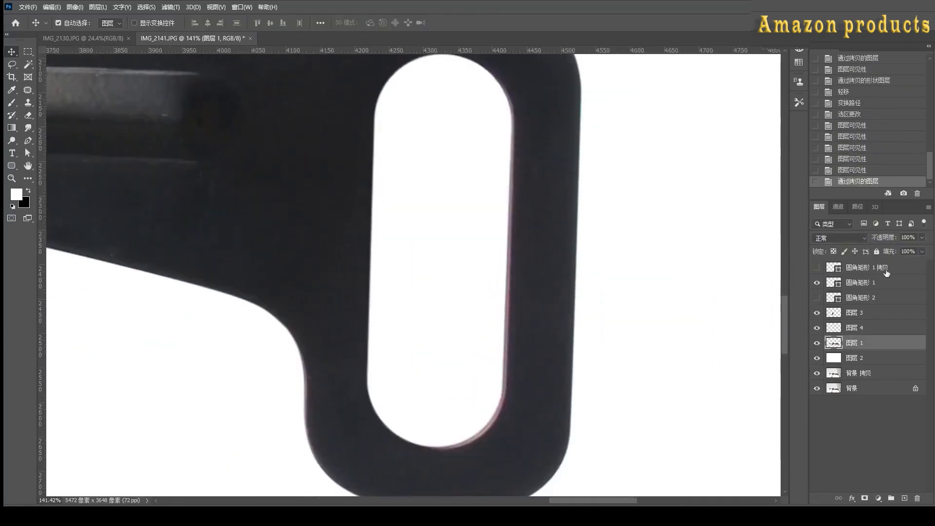
pyautogui.click(867, 298)
pyautogui.hotkey('ctrl', 'Return')
pyautogui.click(853, 343)
pyautogui.click(29, 52)
pyautogui.press('Right')
pyautogui.press('Right')
pyautogui.hotkey('ctrl', 'j')
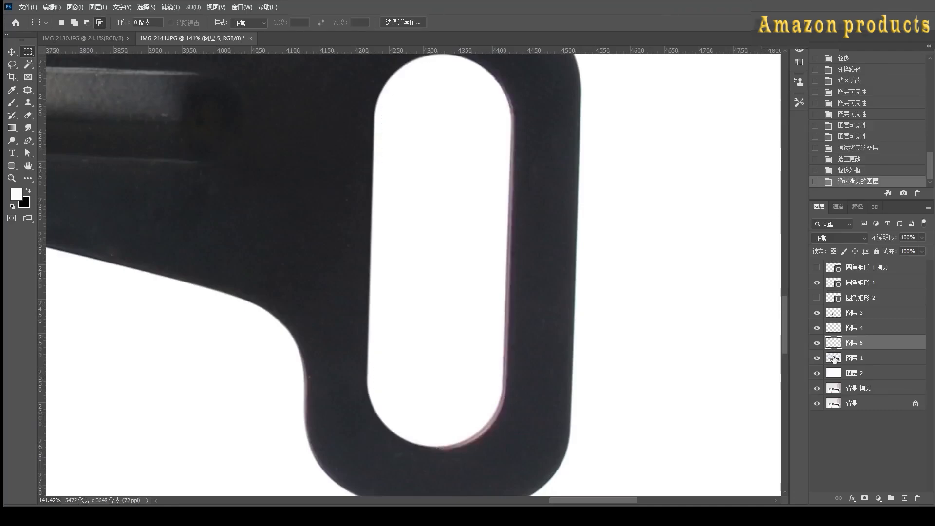
# Lasso the whole bracket, copy it from 图层 1 to a new layer and lock the new layer's transparent pixels.
pyautogui.scroll(-9, 341, 253)
pyautogui.keyDown('ctrl'); pyautogui.click(834, 359); pyautogui.keyUp('ctrl')
pyautogui.hotkey('ctrl', 'd')
pyautogui.click(855, 358)
pyautogui.hotkey('ctrl', 'd')
pyautogui.click(12, 65)
pyautogui.moveTo(201, 272)
pyautogui.mouseDown()
pyautogui.moveTo(581, 286)
pyautogui.moveTo(358, 284)
pyautogui.mouseUp()
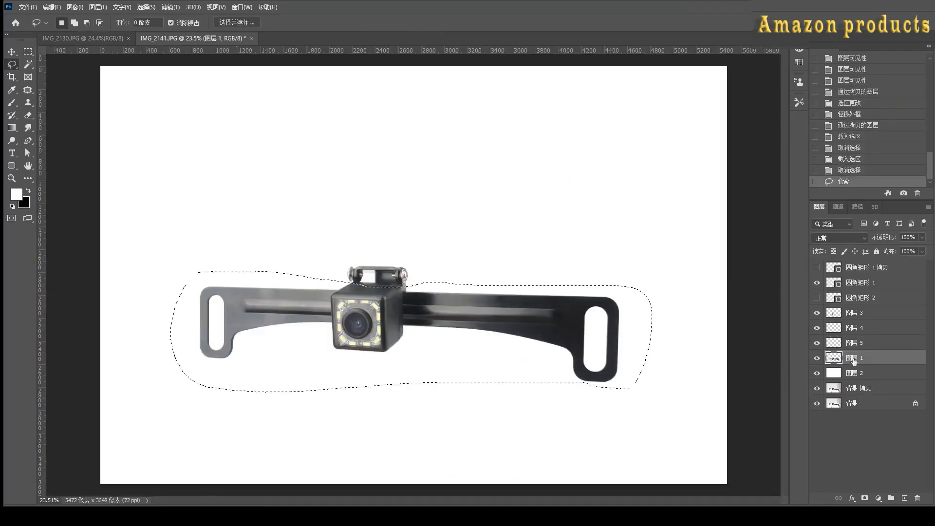
pyautogui.hotkey('ctrl', 'j')
pyautogui.hotkey('ctrl', '/')
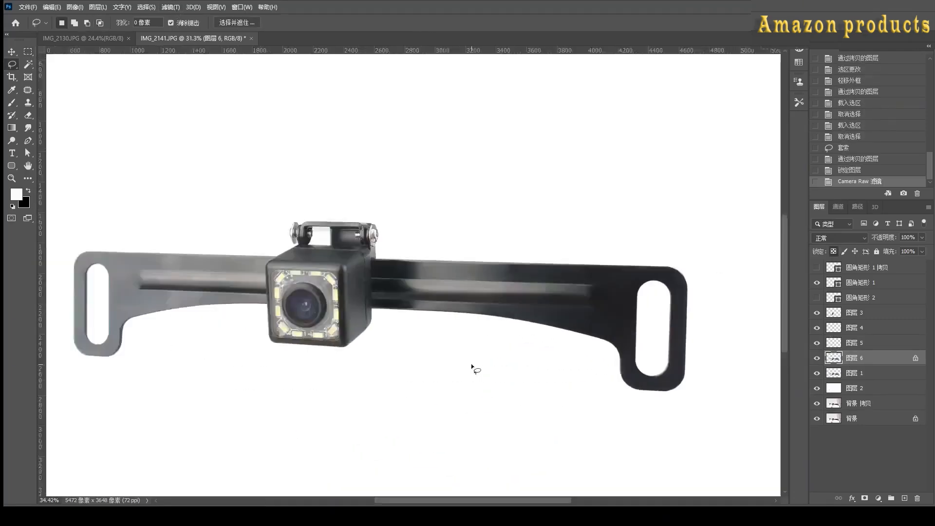
pyautogui.scroll(3, 477, 368)
pyautogui.press('p')
pyautogui.scroll(2, 113, 229)
pyautogui.click(97, 220)
pyautogui.moveTo(584, 234); pyautogui.dragTo(229, 214)
pyautogui.scroll(4, 540, 234)
pyautogui.click(536, 217)
pyautogui.hotkey('ctrl', 'z')
pyautogui.scroll(-5, 580, 268)
pyautogui.hotkey('ctrl', 'z')
# Draw a rounded rectangle about 2855 by 124 px over the bracket's raised rib, round its ends fully and move it into place.
pyautogui.press('u')
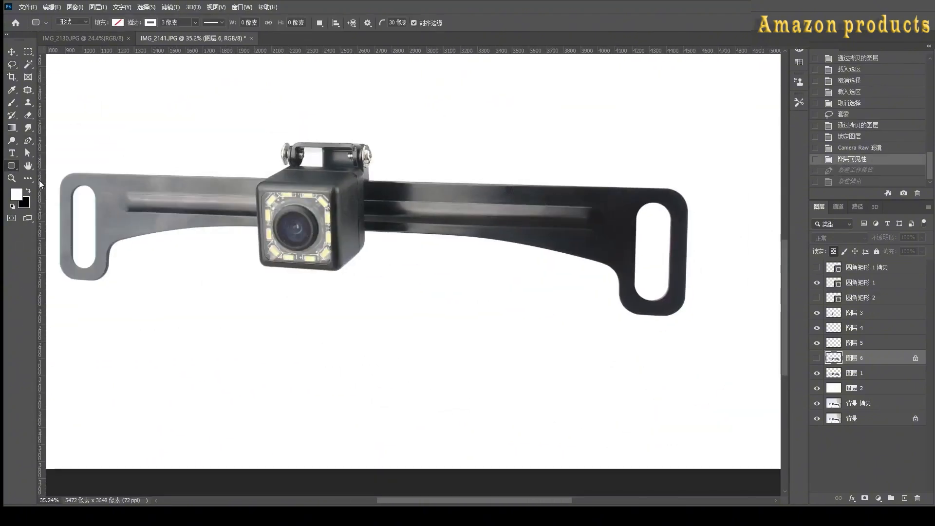
pyautogui.moveTo(119, 192); pyautogui.dragTo(609, 212)
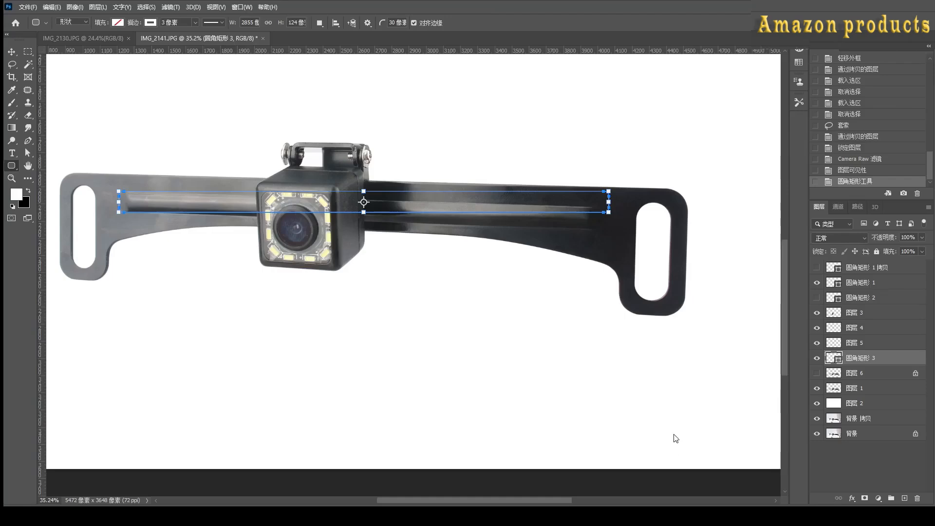
pyautogui.moveTo(676, 438); pyautogui.dragTo(706, 438)
pyautogui.moveTo(592, 205); pyautogui.dragTo(586, 224)
# Transform the rib outline with about 2.17° vertical skew and about 97.73% width so it follows the slanted rib.
pyautogui.hotkey('ctrl', 't')
pyautogui.moveTo(113, 222); pyautogui.dragTo(119, 201)
pyautogui.scroll(4, 619, 224)
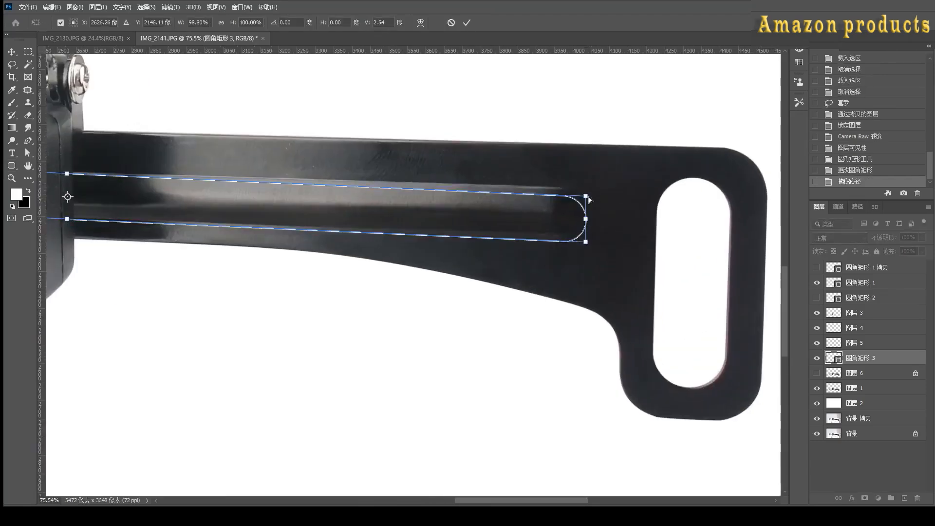
pyautogui.moveTo(586, 218)
pyautogui.mouseDown()
pyautogui.moveTo(584, 190)
pyautogui.moveTo(584, 214)
pyautogui.mouseUp()
pyautogui.moveTo(363, 213); pyautogui.dragTo(341, 227)
pyautogui.moveTo(560, 229); pyautogui.dragTo(558, 226)
pyautogui.moveTo(127, 205); pyautogui.dragTo(474, 232)
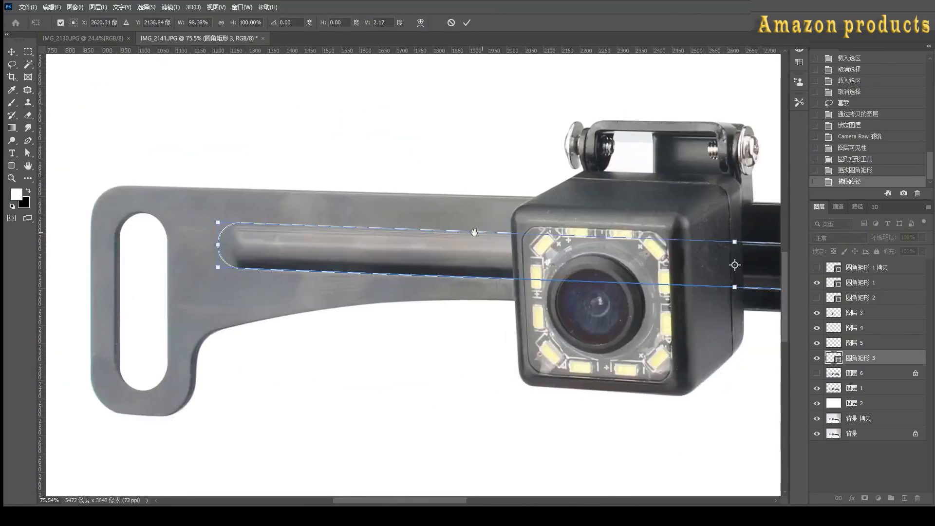
pyautogui.scroll(-9, 226, 245)
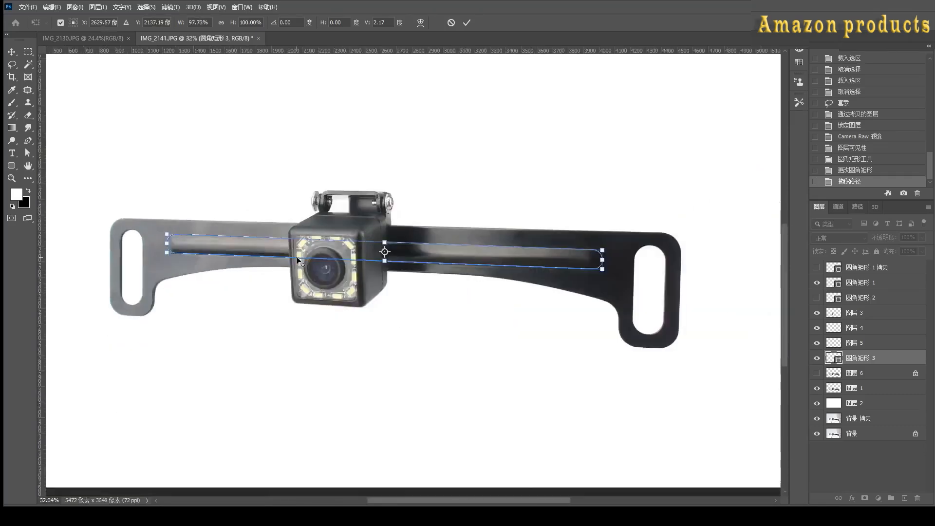
pyautogui.scroll(3, 373, 250)
pyautogui.press('Return')
# Copy the rib area from 图层 1 to a new layer, place it above 图层 6, and show and activate 图层 6.
pyautogui.hotkey('ctrl', 'Return')
pyautogui.click(838, 388)
pyautogui.hotkey('ctrl', 'j')
pyautogui.moveTo(840, 388); pyautogui.dragTo(840, 366)
pyautogui.click(816, 388)
pyautogui.click(855, 388)
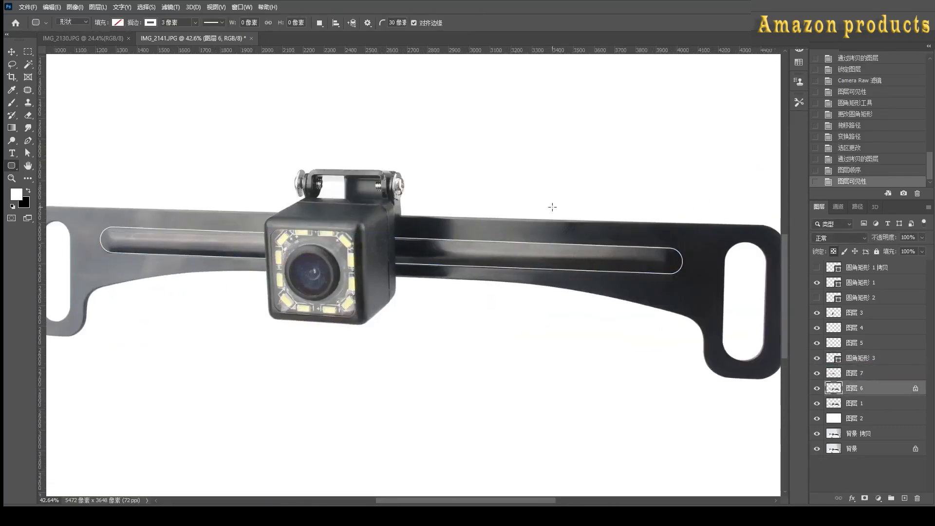
# Hide the 圆角矩形 3 outline and reapply the last Camera Raw filter twice to 图层 6.
pyautogui.click(817, 358)
pyautogui.click(170, 7)
pyautogui.click(170, 18)
pyautogui.click(170, 7)
pyautogui.click(169, 19)
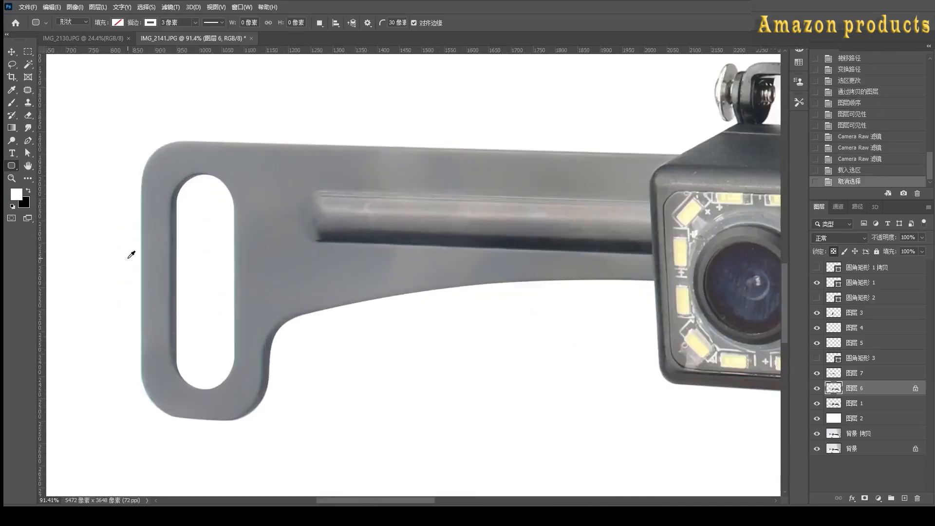
# Start a Pen path along the lower curved edge of the bracket's left arm, down to the slot end.
pyautogui.moveTo(128, 258); pyautogui.dragTo(82, 226)
pyautogui.press('p')
pyautogui.click(609, 248)
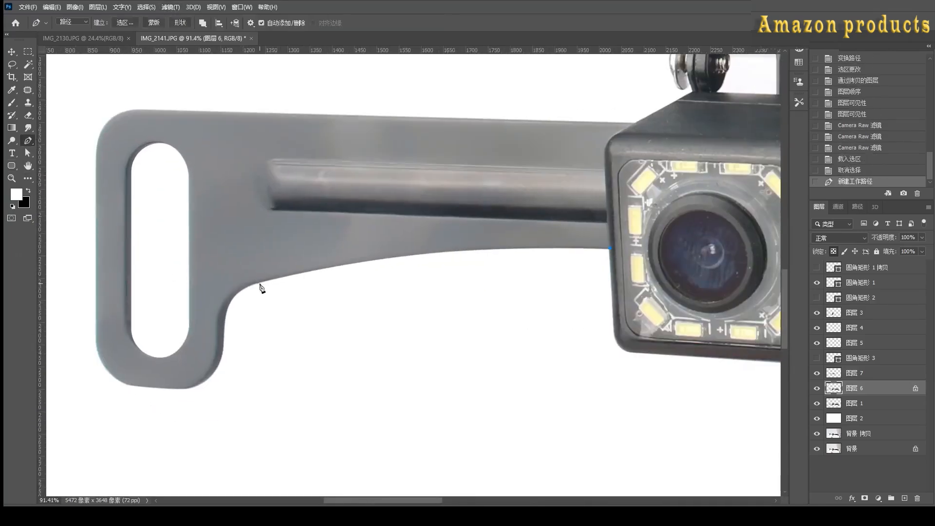
pyautogui.hotkey('ctrl', 'z')
pyautogui.click(311, 270)
pyautogui.moveTo(222, 314); pyautogui.dragTo(212, 373)
pyautogui.hotkey('ctrl', 'z')
pyautogui.moveTo(235, 291); pyautogui.dragTo(218, 301)
pyautogui.moveTo(221, 335); pyautogui.dragTo(225, 390)
pyautogui.hotkey('ctrl', 'z')
# Finish the path around the left arm's lower end, close it through the white area and turn it into a selection.
pyautogui.scroll(5, 203, 304)
pyautogui.moveTo(161, 444); pyautogui.dragTo(107, 451)
pyautogui.click(285, 458)
pyautogui.click(427, 300)
pyautogui.hotkey('ctrl', 'Return')
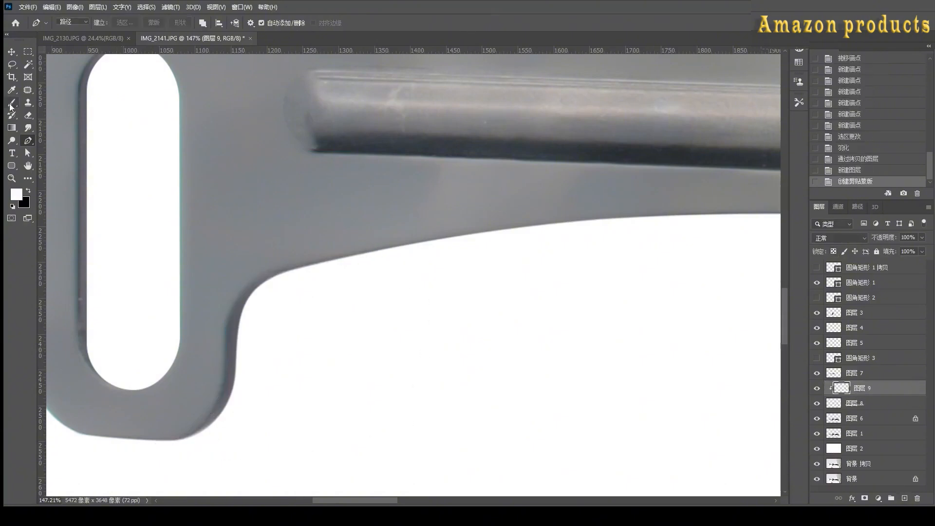
# Paint black shading on clipped layer 图层 9 along the lower edge of the bracket's left arm.
pyautogui.scroll(-3, 314, 261)
pyautogui.scroll(2, 343, 331)
pyautogui.press('x')
pyautogui.moveTo(199, 428); pyautogui.dragTo(302, 351)
pyautogui.hotkey('ctrl', 'z')
# Add a clipped layer above 图层 9, paint a white highlight on the arm's lower edge, and set its opacity to 52%.
pyautogui.click(905, 498)
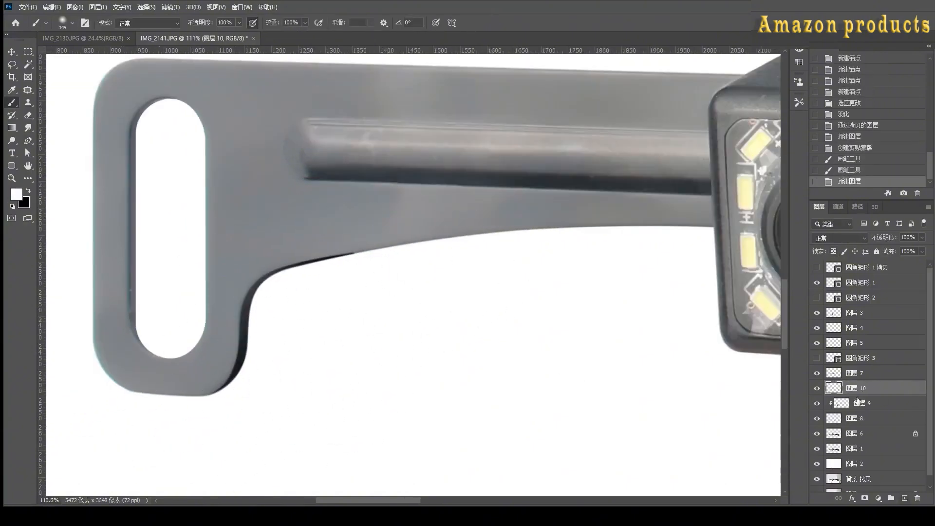
pyautogui.keyDown('alt'); pyautogui.click(858, 396); pyautogui.keyUp('alt')
pyautogui.hotkey('ctrl', 'z')
pyautogui.moveTo(258, 322)
pyautogui.mouseDown()
pyautogui.moveTo(250, 351)
pyautogui.moveTo(265, 363)
pyautogui.mouseUp()
pyautogui.moveTo(922, 237); pyautogui.dragTo(898, 247)
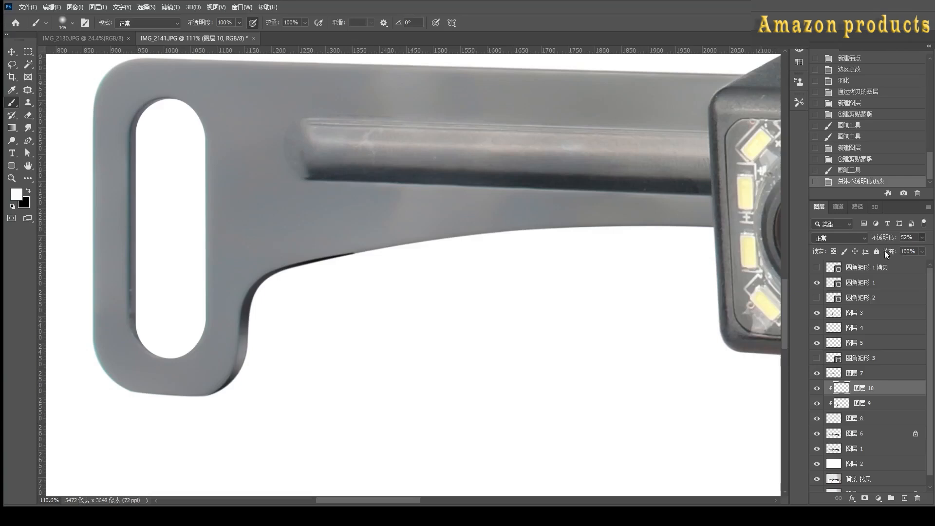
# Add a new layer clipped to the bracket layer 图层 6.
pyautogui.press('v')
pyautogui.click(233, 253)
pyautogui.scroll(-5, 171, 256)
pyautogui.click(904, 498)
pyautogui.keyDown('alt'); pyautogui.click(848, 441); pyautogui.keyUp('alt')
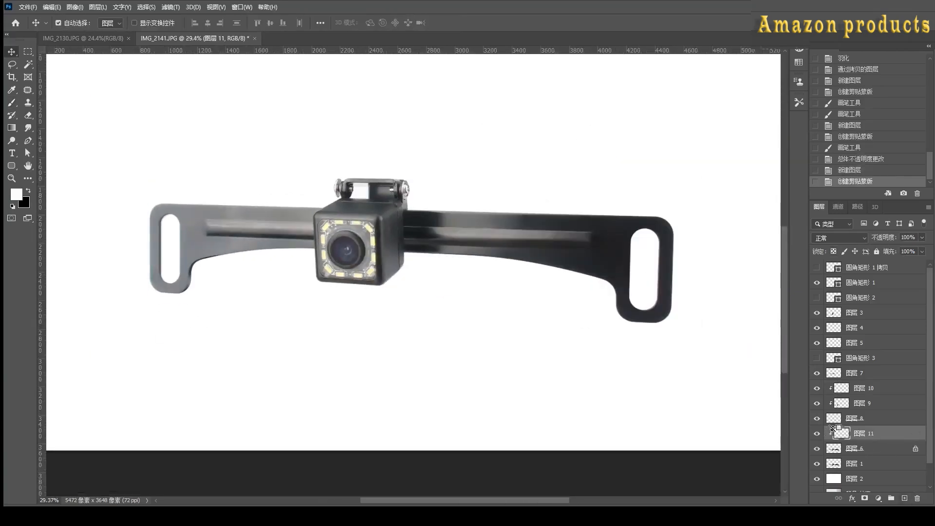
# Sample dark grey from the bracket's right arm and paint it with an enlarged soft brush over the whole bracket on 图层 11.
pyautogui.press('b')
pyautogui.keyDown('alt'); pyautogui.click(579, 239); pyautogui.keyUp('alt')
pyautogui.press(']')
pyautogui.press(']')
pyautogui.press(']')
pyautogui.press(']')
pyautogui.press(']')
pyautogui.press(']')
pyautogui.moveTo(501, 168); pyautogui.dragTo(165, 163)
pyautogui.hotkey('ctrl', 'z')
pyautogui.moveTo(292, 214); pyautogui.dragTo(111, 292)
pyautogui.moveTo(439, 214); pyautogui.dragTo(638, 263)
pyautogui.moveTo(638, 263); pyautogui.dragTo(247, 195)
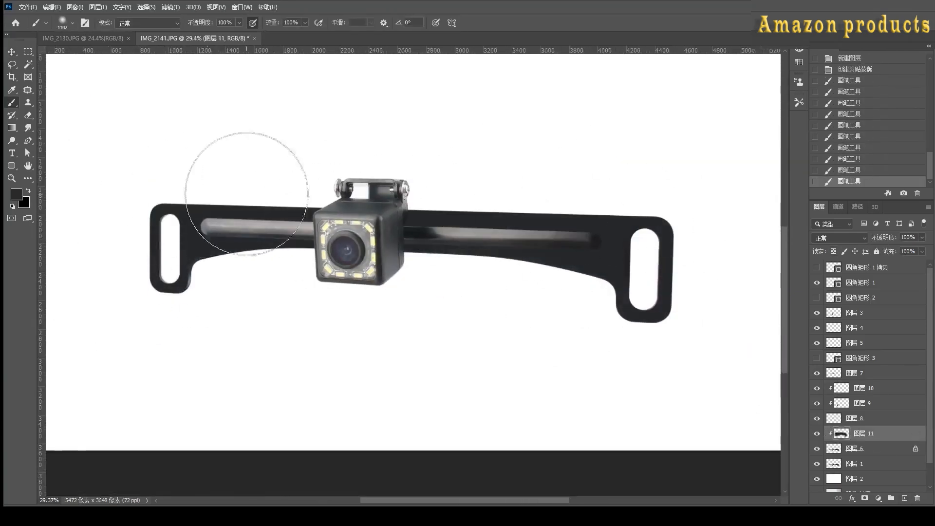
# Draw a white-to-transparent gradient over the bracket on a new clipped layer and lower that layer's opacity.
pyautogui.click(11, 129)
pyautogui.press('d')
pyautogui.press('x')
pyautogui.moveTo(107, 166); pyautogui.dragTo(271, 244)
pyautogui.hotkey('ctrl', 'z')
pyautogui.moveTo(922, 237); pyautogui.dragTo(887, 253)
# Add another clipped layer with a white-to-transparent gradient over the bracket and set its opacity to 17%.
pyautogui.click(904, 498)
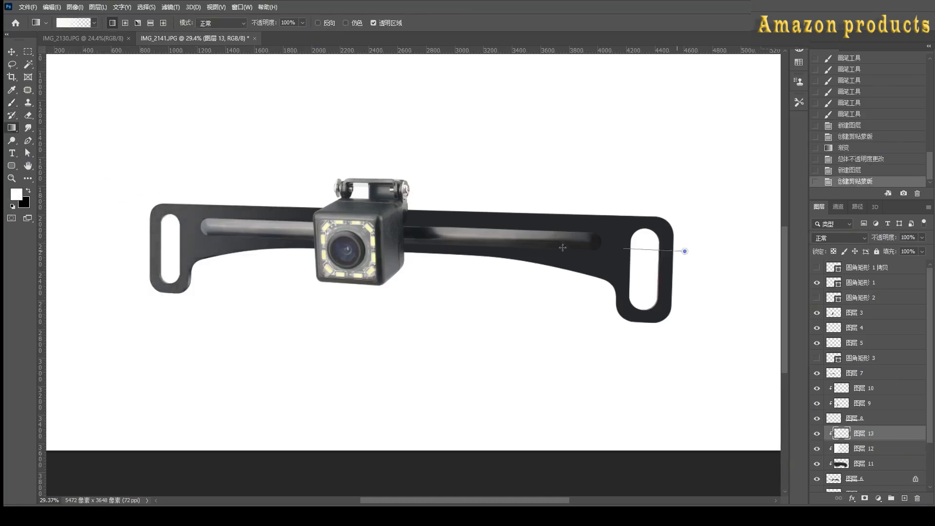
pyautogui.hotkey('ctrl', 'alt', 'g')
pyautogui.moveTo(529, 184); pyautogui.dragTo(574, 229)
pyautogui.moveTo(922, 237); pyautogui.dragTo(886, 253)
pyautogui.press('v')
pyautogui.scroll(19, 206, 253)
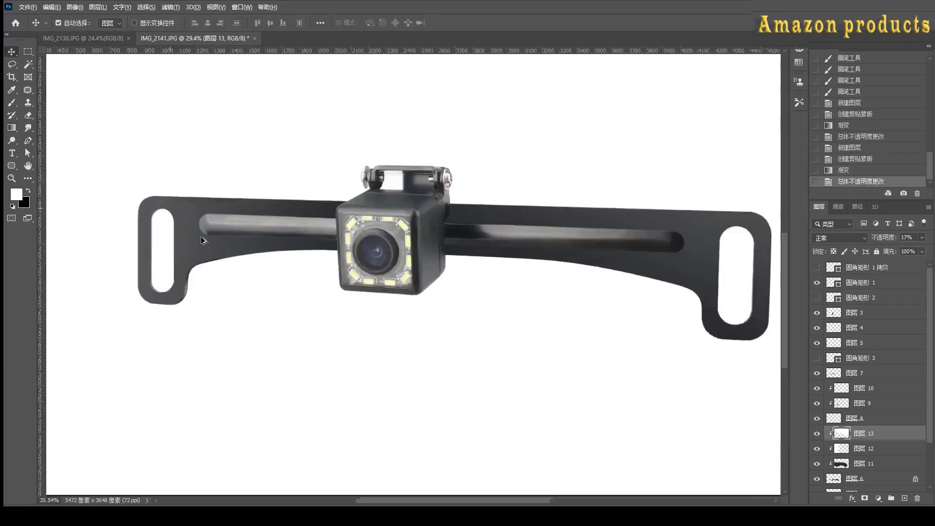
# Check 图层 8 by toggling its visibility, add a clipped layer above it, and sample the bracket's grey for the brush.
pyautogui.click(238, 279)
pyautogui.click(817, 418)
pyautogui.click(816, 418)
pyautogui.click(849, 418)
pyautogui.click(904, 498)
pyautogui.press('b')
pyautogui.keyDown('alt'); pyautogui.click(311, 249); pyautogui.keyUp('alt')
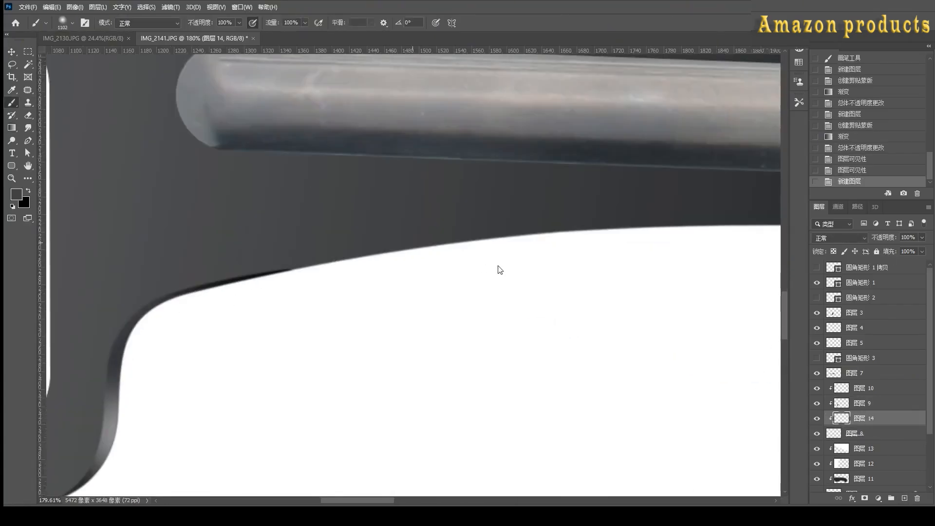
# Move 图层 14 above 图层 10 and paint the sampled grey over the left arm's lower edge to soften its black shading.
pyautogui.click(354, 255)
pyautogui.hotkey('ctrl', 'z')
pyautogui.moveTo(862, 418); pyautogui.dragTo(862, 382)
pyautogui.moveTo(312, 297); pyautogui.dragTo(244, 315)
pyautogui.moveTo(273, 307); pyautogui.dragTo(214, 322)
pyautogui.hotkey('ctrl', 'z')
pyautogui.moveTo(185, 288); pyautogui.dragTo(146, 316)
pyautogui.scroll(-12, 154, 325)
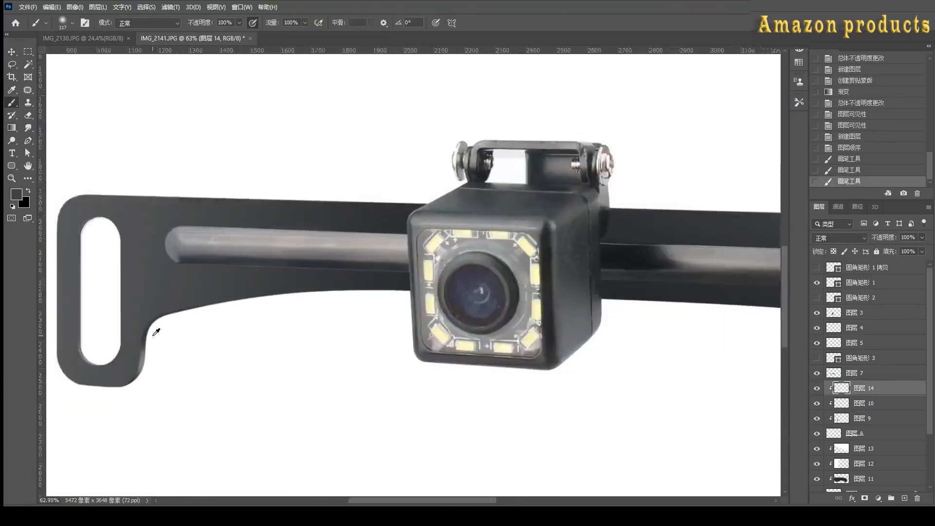
# Desaturate 图层 5, the inner wall of the bracket's right slot.
pyautogui.press('v')
pyautogui.scroll(7, 93, 282)
pyautogui.scroll(-8, 93, 282)
pyautogui.moveTo(648, 263); pyautogui.dragTo(257, 251)
pyautogui.scroll(10, 567, 291)
pyautogui.click(568, 292)
pyautogui.hotkey('ctrl', 'shift', 'u')
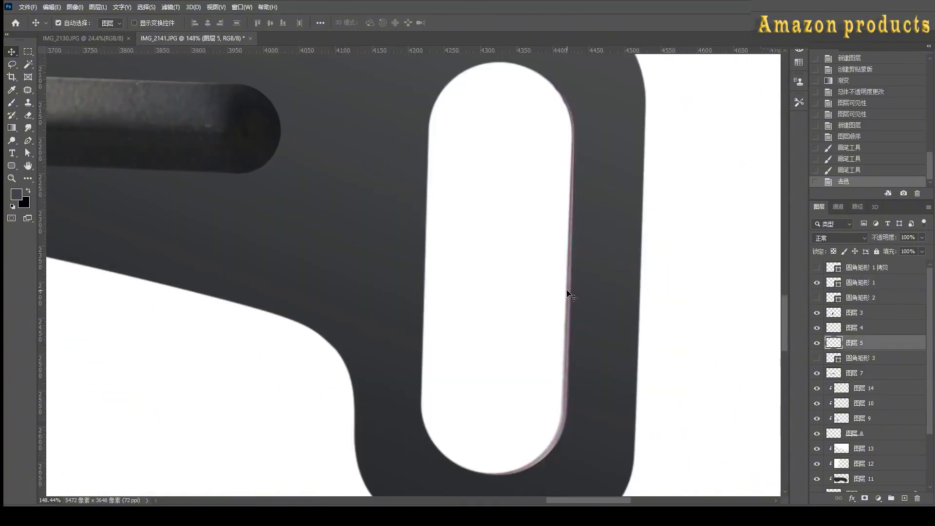
# Add a layer clipped to 图层 5 and paint the right slot's inner wall black.
pyautogui.click(905, 499)
pyautogui.keyDown('alt'); pyautogui.click(875, 350); pyautogui.keyUp('alt')
pyautogui.press('b')
pyautogui.press('x')
pyautogui.moveTo(548, 80)
pyautogui.mouseDown()
pyautogui.moveTo(571, 312)
pyautogui.moveTo(513, 468)
pyautogui.mouseUp()
# Add a second clipped layer above 图层 15 and paint white highlights along the right slot's inner wall.
pyautogui.click(905, 498)
pyautogui.keyDown('alt'); pyautogui.click(876, 350); pyautogui.keyUp('alt')
pyautogui.press('x')
pyautogui.hotkey('ctrl', 'z')
pyautogui.moveTo(581, 404)
pyautogui.mouseDown()
pyautogui.moveTo(568, 441)
pyautogui.moveTo(594, 420)
pyautogui.mouseUp()
pyautogui.click(13, 207)
pyautogui.hotkey('ctrl', 'z')
pyautogui.click(561, 451)
pyautogui.click(592, 124)
pyautogui.hotkey('ctrl', 'z')
pyautogui.moveTo(602, 195); pyautogui.dragTo(599, 253)
pyautogui.scroll(-4, 464, 227)
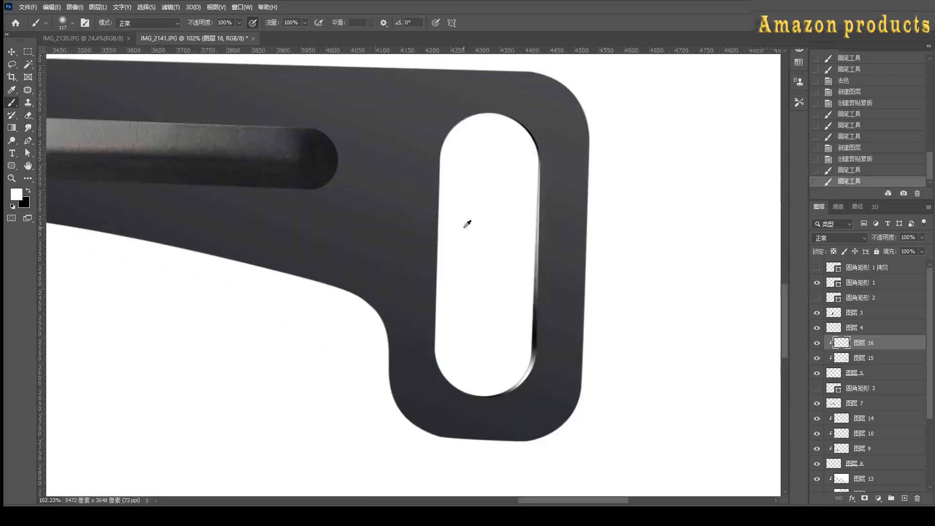
# Set 图层 16 to 70% opacity and brush more highlight onto the lower part of the right slot's wall.
pyautogui.moveTo(900, 253); pyautogui.dragTo(909, 253)
pyautogui.moveTo(553, 308); pyautogui.dragTo(553, 338)
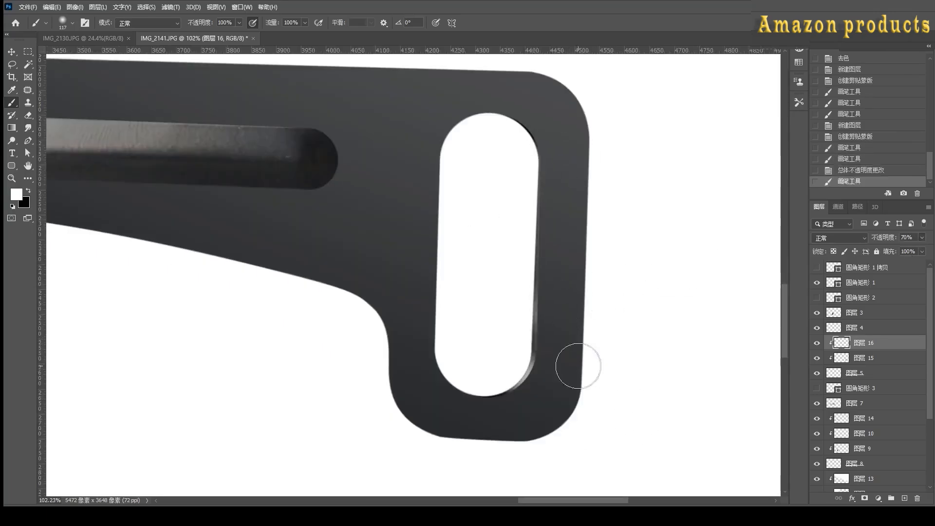
pyautogui.scroll(-3, 503, 355)
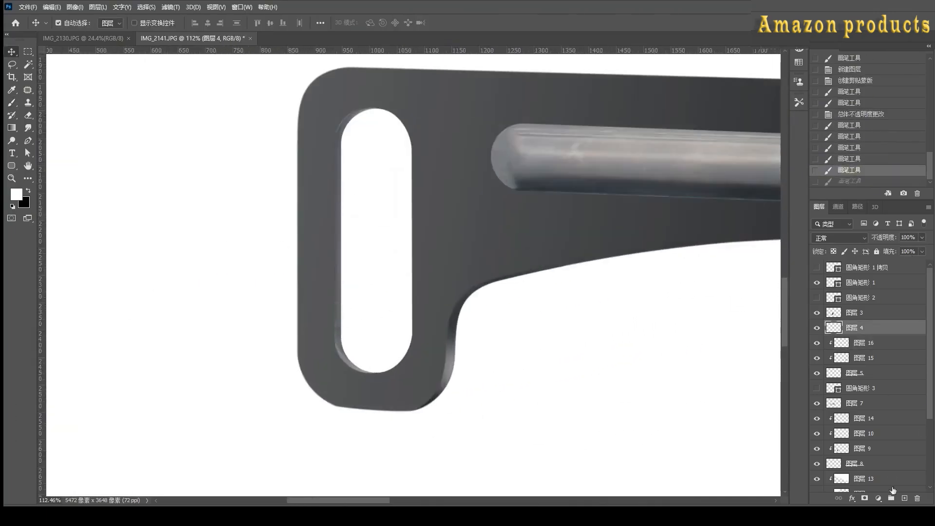
# Desaturate the left slot wall on 图层 4 and paint it black on a new clipped layer.
pyautogui.click(906, 499)
pyautogui.keyDown('alt'); pyautogui.click(863, 335); pyautogui.keyUp('alt')
pyautogui.press('b')
pyautogui.press('x')
pyautogui.hotkey('ctrl', 'z')
pyautogui.moveTo(355, 132)
pyautogui.mouseDown()
pyautogui.moveTo(345, 308)
pyautogui.moveTo(362, 349)
pyautogui.mouseUp()
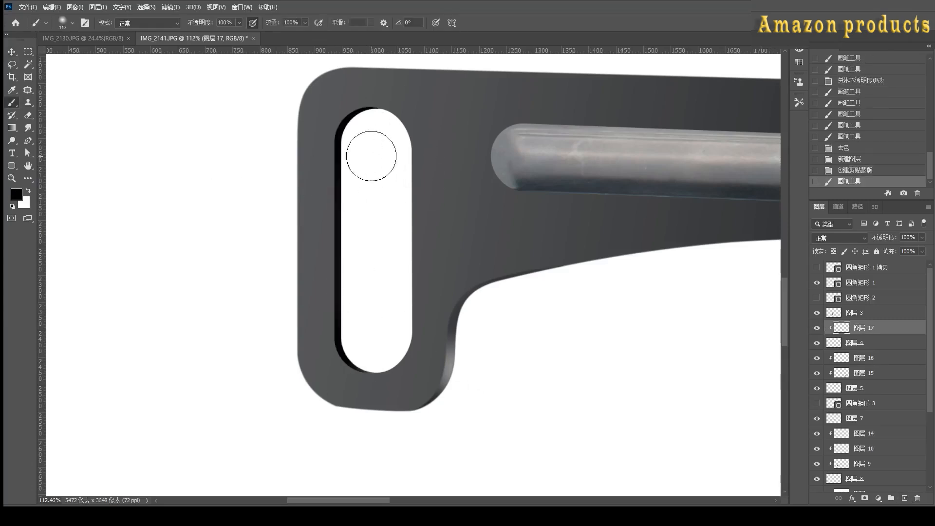
# Add another clipped layer above 图层 17 and paint white highlights along the left slot's inner wall with a larger brush.
pyautogui.click(906, 499)
pyautogui.keyDown('alt'); pyautogui.click(863, 334); pyautogui.keyUp('alt')
pyautogui.moveTo(363, 127); pyautogui.dragTo(366, 171)
pyautogui.hotkey('ctrl', 'z')
pyautogui.moveTo(362, 129); pyautogui.dragTo(387, 182)
pyautogui.hotkey('ctrl', 'z')
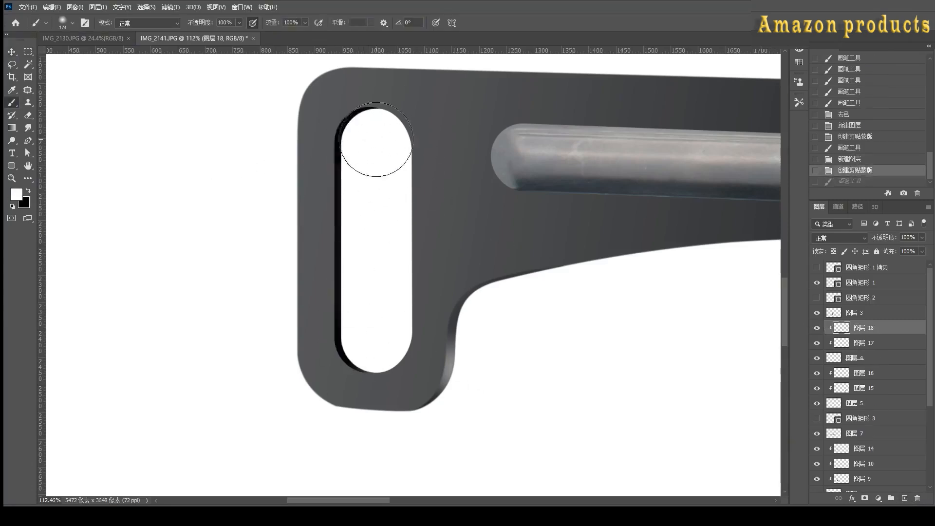
pyautogui.moveTo(375, 140); pyautogui.dragTo(374, 207)
pyautogui.moveTo(376, 329)
pyautogui.mouseDown()
pyautogui.moveTo(373, 316)
pyautogui.moveTo(373, 331)
pyautogui.mouseUp()
# Rework the highlight strokes on 图层 18 around the middle and lower part of the left slot's wall.
pyautogui.scroll(7, 289, 300)
pyautogui.click(242, 292)
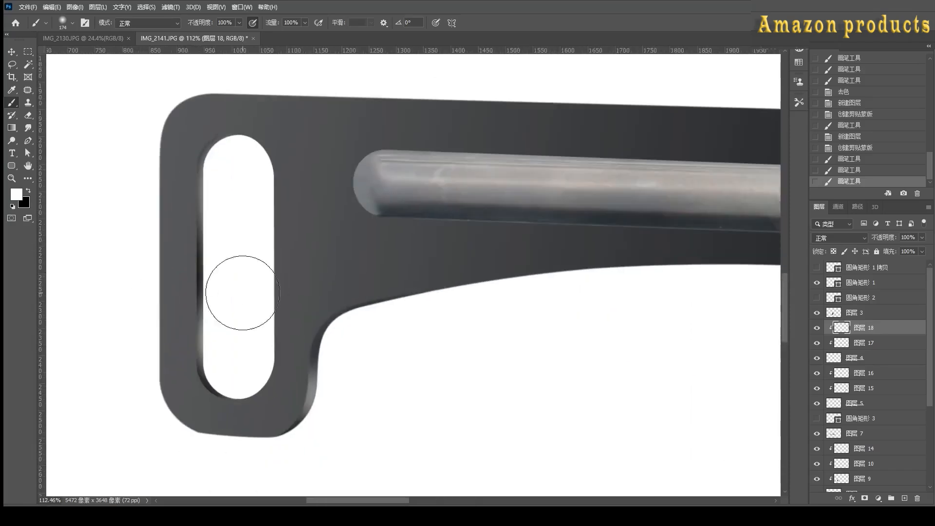
pyautogui.click(242, 327)
pyautogui.hotkey('ctrl', 'z')
pyautogui.hotkey('ctrl', 'z')
pyautogui.hotkey('ctrl', 'z')
pyautogui.hotkey('ctrl', 'z')
pyautogui.click(136, 302)
pyautogui.press('v')
pyautogui.moveTo(355, 216); pyautogui.dragTo(288, 217)
pyautogui.scroll(3, 115, 293)
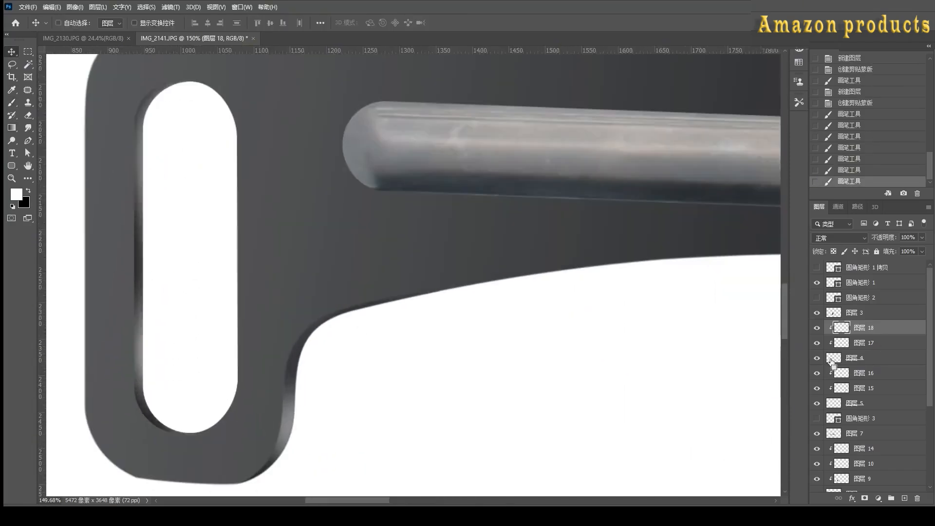
# Load the left slot wall as a selection and add a new layer above its shading layers.
pyautogui.click(904, 498)
pyautogui.press('m')
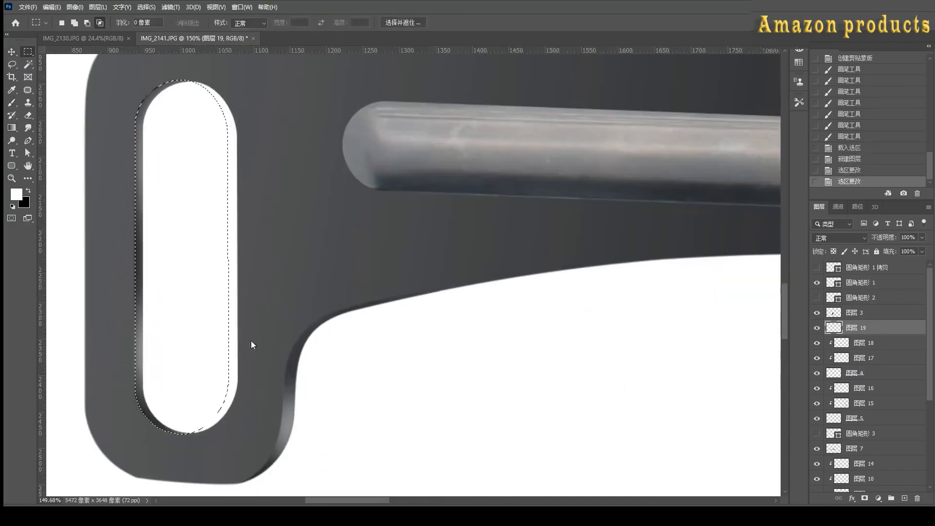
pyautogui.click(575, 183)
pyautogui.press('space')
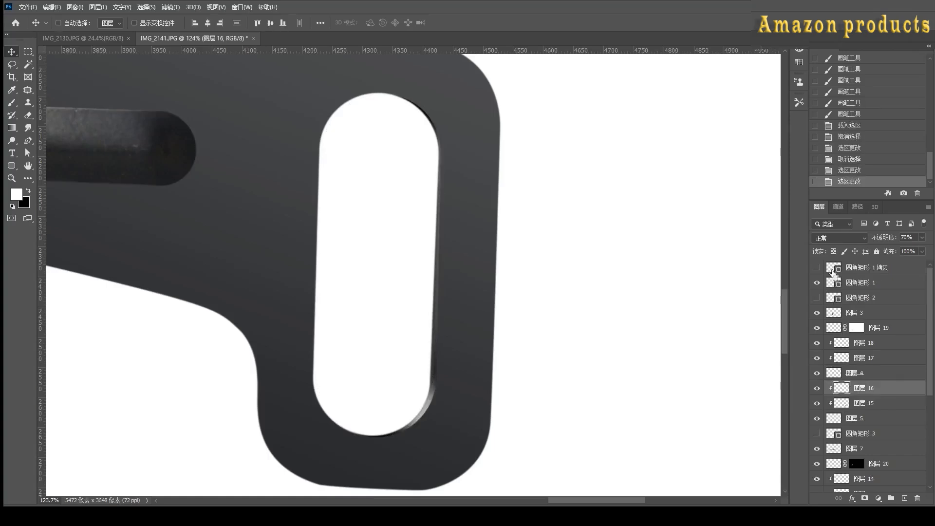
# Add a blurred white outline to the right slot's wall on a new layer and reveal it selectively through a black mask.
pyautogui.keyDown('ctrl'); pyautogui.click(832, 273); pyautogui.keyUp('ctrl')
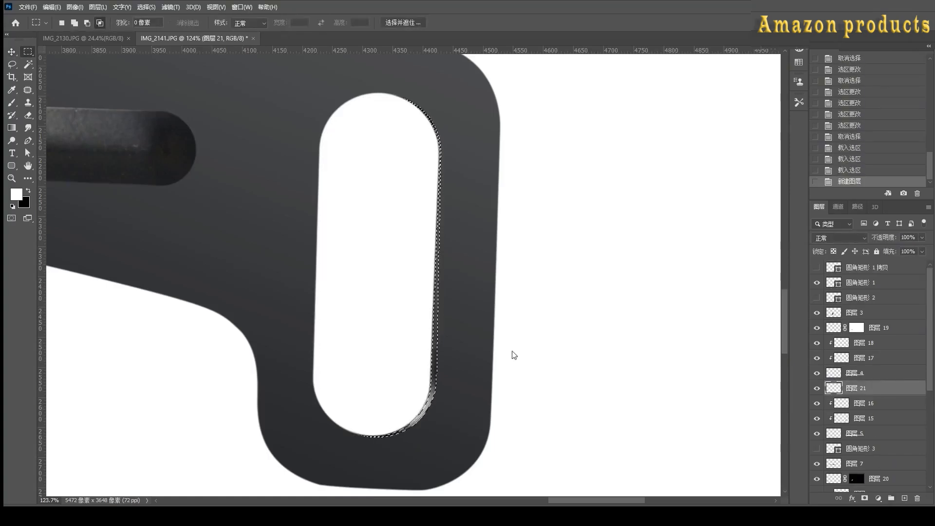
pyautogui.hotkey('ctrl', 'd')
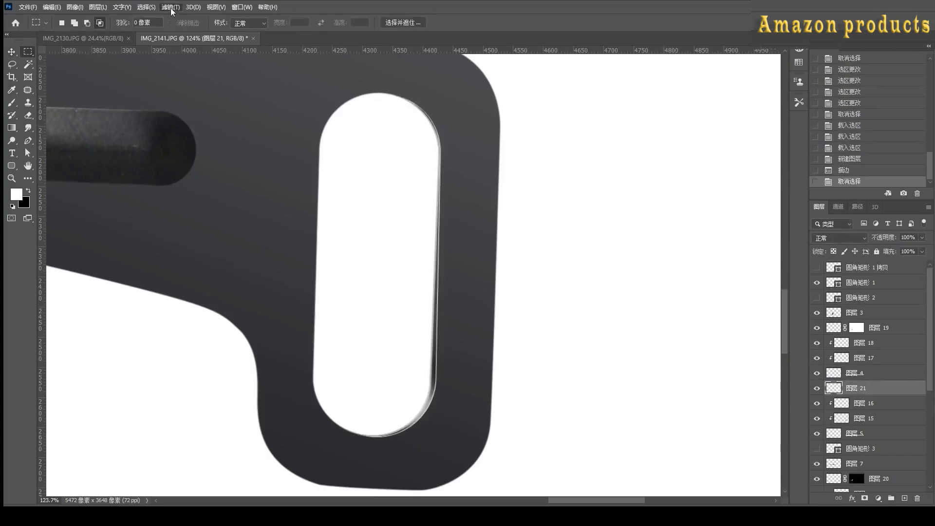
pyautogui.hotkey('alt', 'Delete')
pyautogui.press('x')
pyautogui.press('b')
pyautogui.click(456, 160)
pyautogui.keyDown('shift'); pyautogui.click(449, 383); pyautogui.keyUp('shift')
pyautogui.scroll(4, 447, 431)
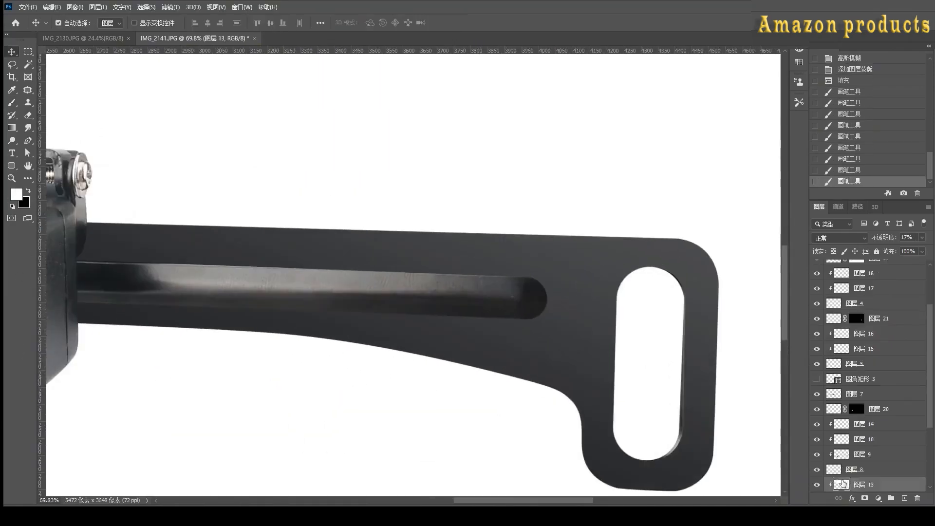
# Restrict the inverted bracket selection to the area above the bracket and fill it with black on 图层 22.
pyautogui.press('l')
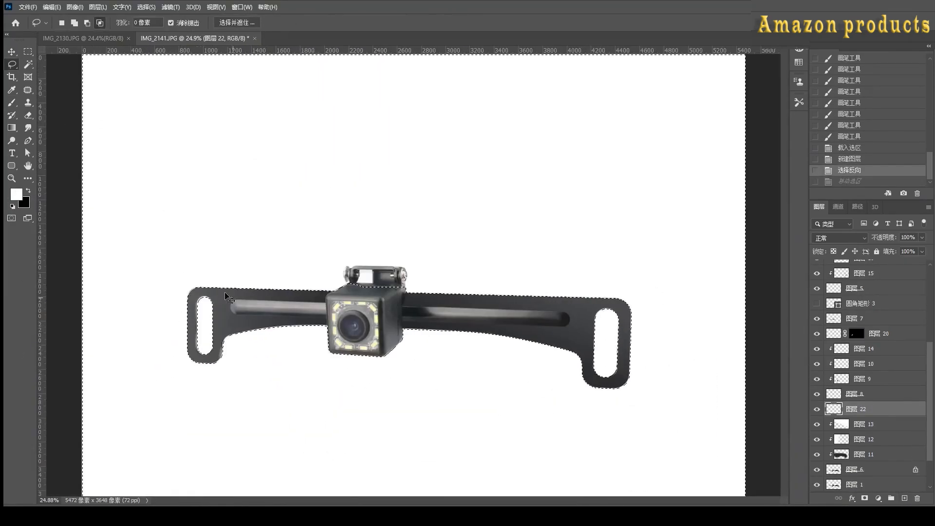
pyautogui.moveTo(193, 253)
pyautogui.mouseDown()
pyautogui.moveTo(643, 323)
pyautogui.moveTo(629, 233)
pyautogui.mouseUp()
pyautogui.press('x')
pyautogui.hotkey('alt', 'Delete')
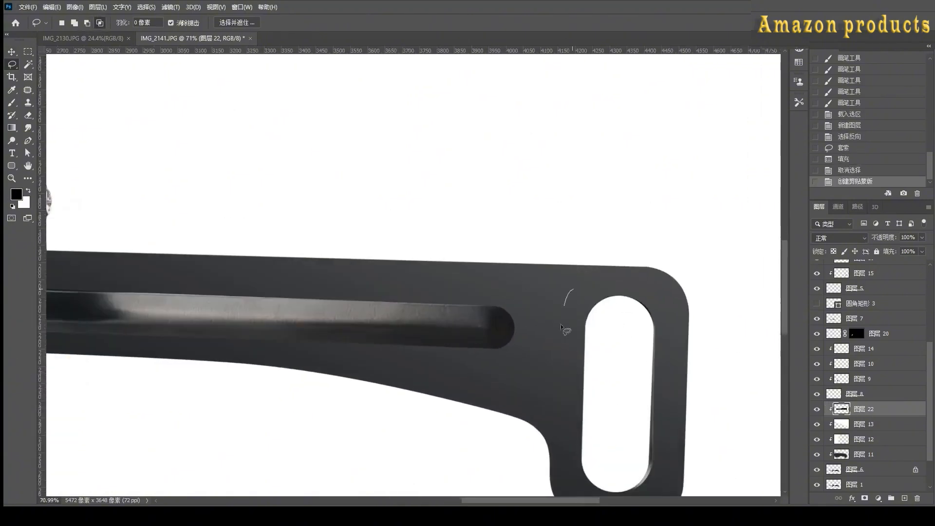
# Apply Gaussian Blur to the black edge on 图层 22 and nudge it down over the bracket's upper edge.
pyautogui.click(170, 7)
pyautogui.click(176, 19)
pyautogui.press('Down')
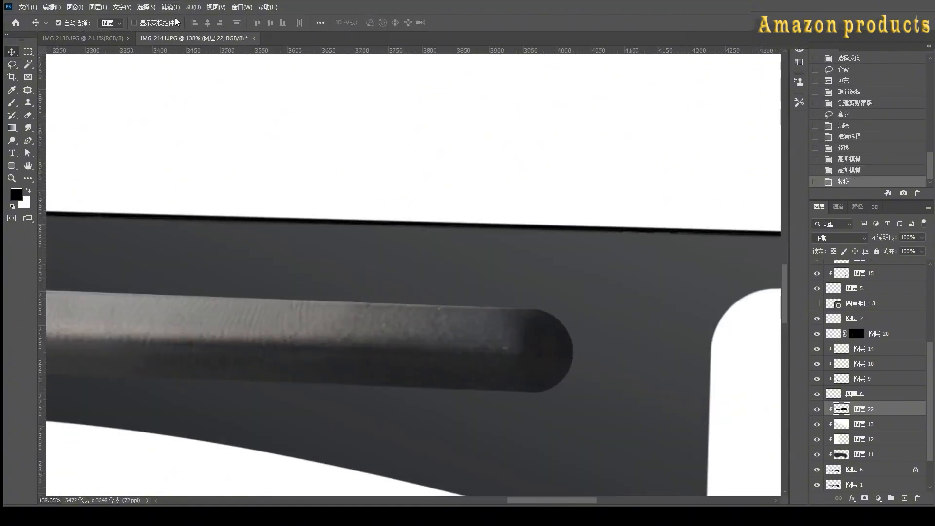
# Set 图层 22 to 43% opacity and nudge it down once more.
pyautogui.click(922, 238)
pyautogui.moveTo(922, 247); pyautogui.dragTo(894, 247)
pyautogui.scroll(-4, 494, 200)
pyautogui.scroll(5, 370, 201)
pyautogui.press('Down')
pyautogui.scroll(-10, 560, 234)
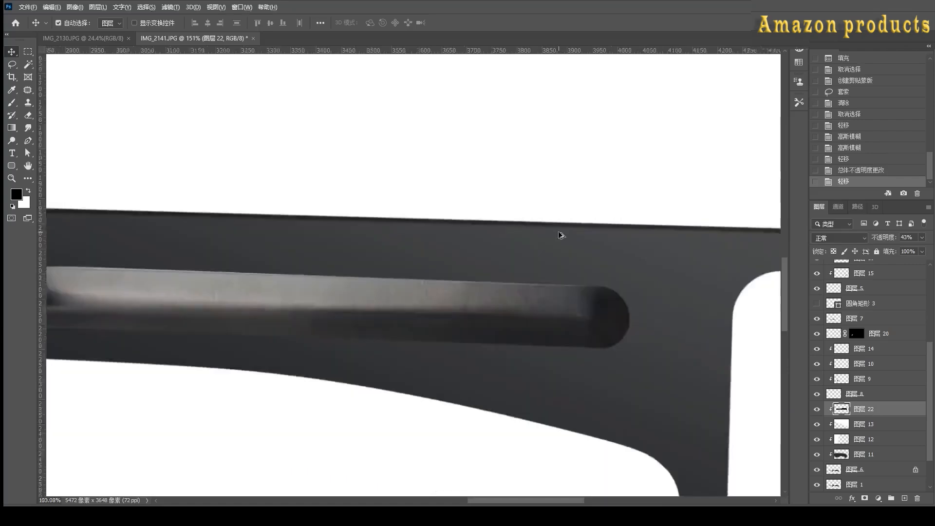
pyautogui.scroll(2, 604, 236)
# Desaturate and smooth the rib on 图层 7 with repeated Camera Raw filtering, and compare it by toggling its visibility.
pyautogui.click(836, 313)
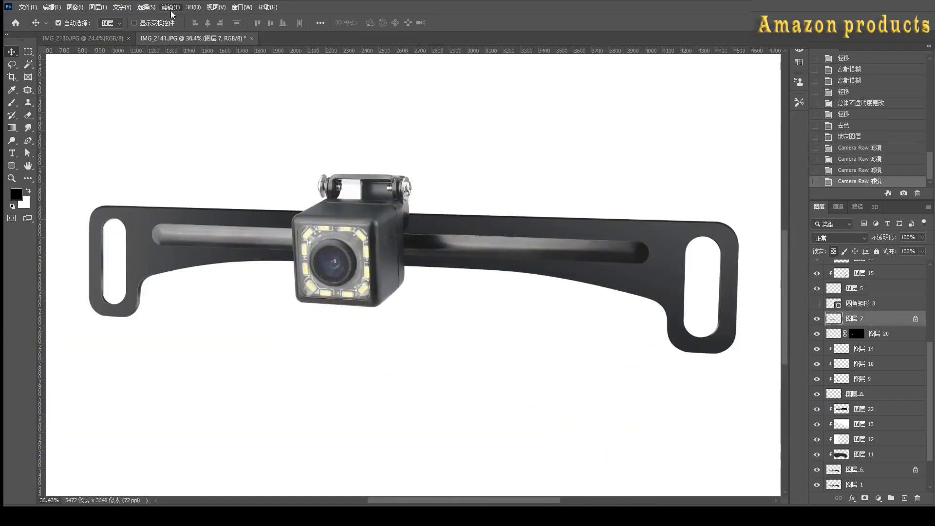
pyautogui.scroll(3, 188, 238)
pyautogui.scroll(-4, 188, 239)
pyautogui.scroll(1, 187, 238)
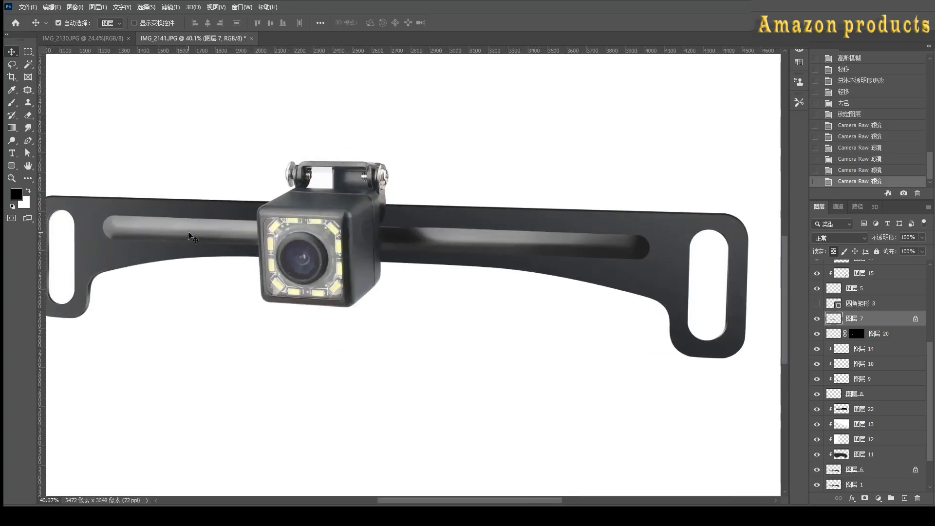
pyautogui.hotkey('ctrl', ',')
pyautogui.hotkey('ctrl', ',')
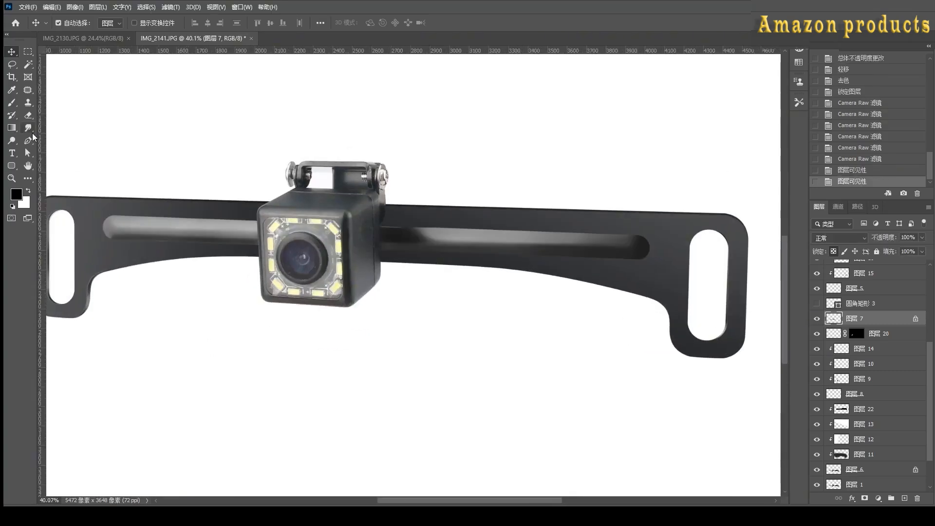
# Draw a closed Pen shape along the rib's centre line, enclosing the upper half across both arms.
pyautogui.click(107, 204)
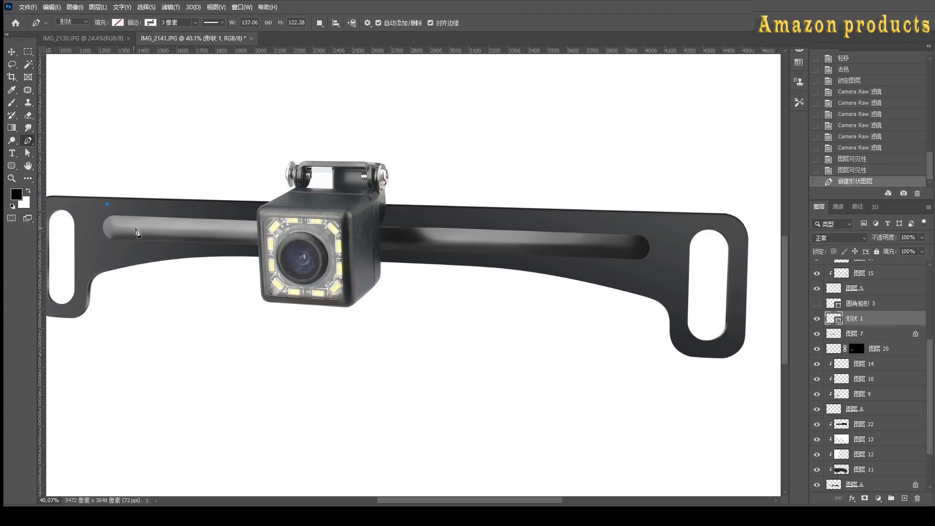
pyautogui.click(633, 248)
pyautogui.hotkey('ctrl', 'z')
pyautogui.click(630, 247)
pyautogui.moveTo(660, 215); pyautogui.dragTo(662, 182)
pyautogui.moveTo(646, 176); pyautogui.dragTo(629, 174)
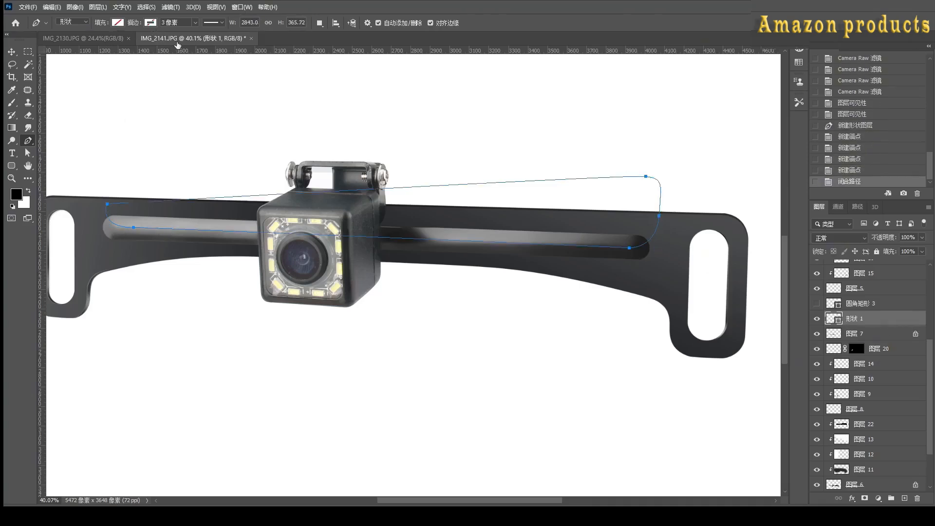
# Fill the rib's upper shape with grey, clip it to 图层 7, and add a new clipped layer above it.
pyautogui.press('i')
pyautogui.click(901, 331)
pyautogui.keyDown('alt'); pyautogui.click(864, 326); pyautogui.keyUp('alt')
pyautogui.click(904, 498)
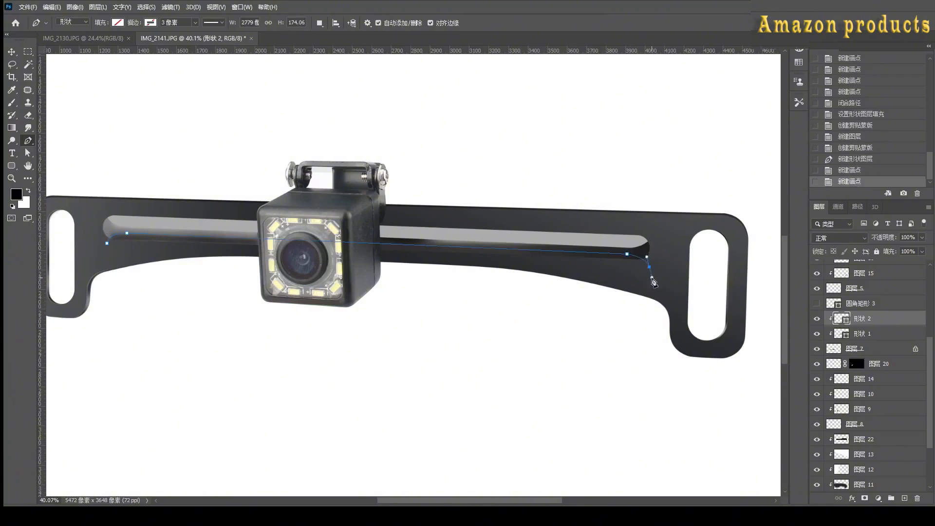
# Fill the second Pen shape along the rib's lower edge with black.
pyautogui.click(117, 23)
pyautogui.click(87, 62)
# Add a clipped layer directly above 图层 7 and paint black across the rib beneath the two shapes.
pyautogui.press('v')
pyautogui.click(862, 349)
pyautogui.click(904, 498)
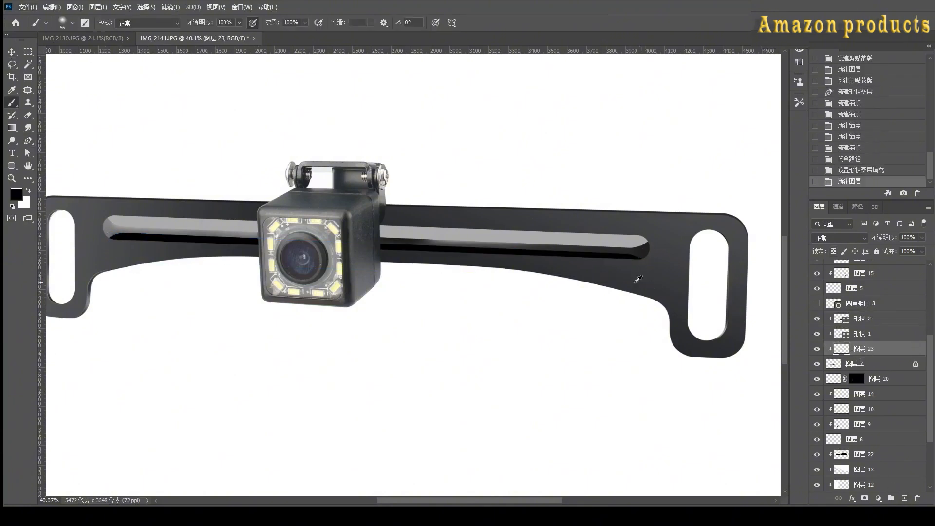
pyautogui.moveTo(299, 234); pyautogui.dragTo(642, 253)
pyautogui.moveTo(643, 253); pyautogui.dragTo(389, 244)
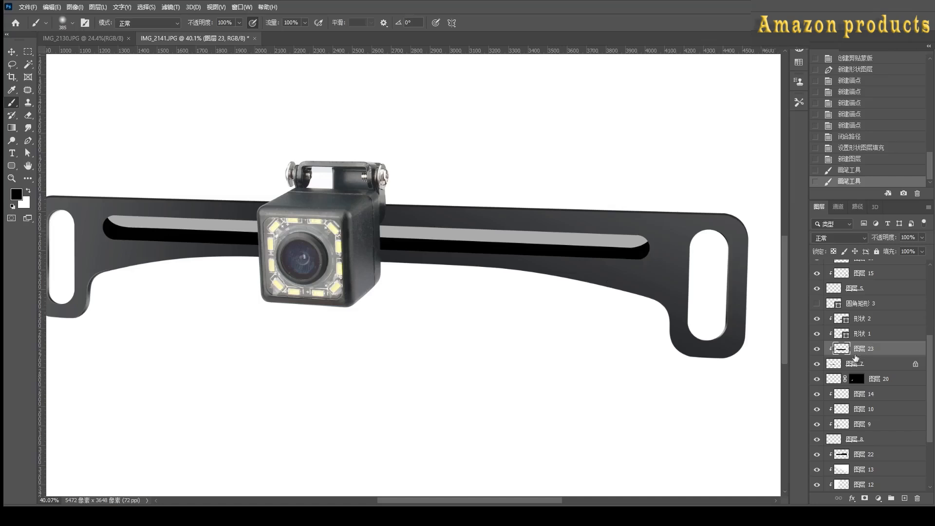
# Add a clipped layer above 图层 23, paint soft white across the rib, and lower the layer's opacity.
pyautogui.click(905, 498)
pyautogui.press('x')
pyautogui.moveTo(88, 219); pyautogui.dragTo(650, 247)
pyautogui.moveTo(922, 238); pyautogui.dragTo(895, 253)
# Feather the vector masks of 形状 1 and 形状 2 to soften the rib's two shading shapes.
pyautogui.click(863, 336)
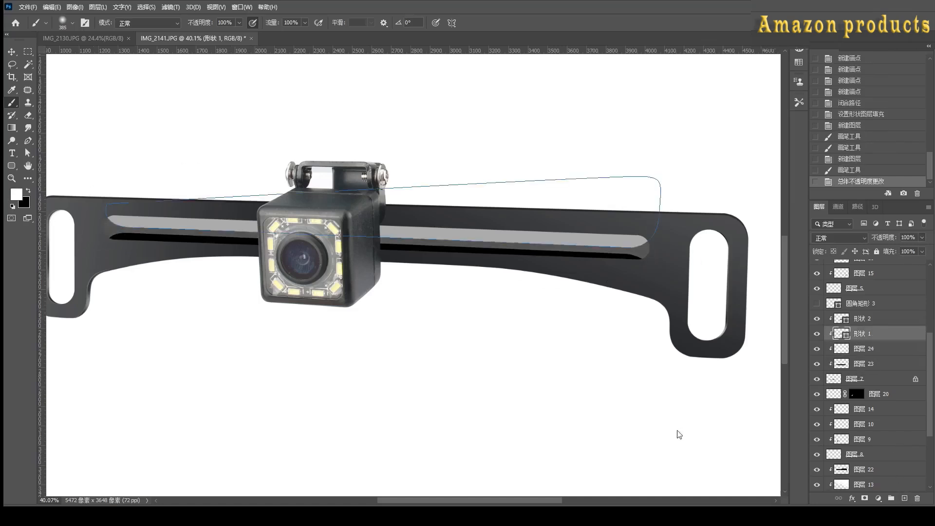
pyautogui.click(863, 319)
pyautogui.moveTo(717, 428); pyautogui.dragTo(721, 428)
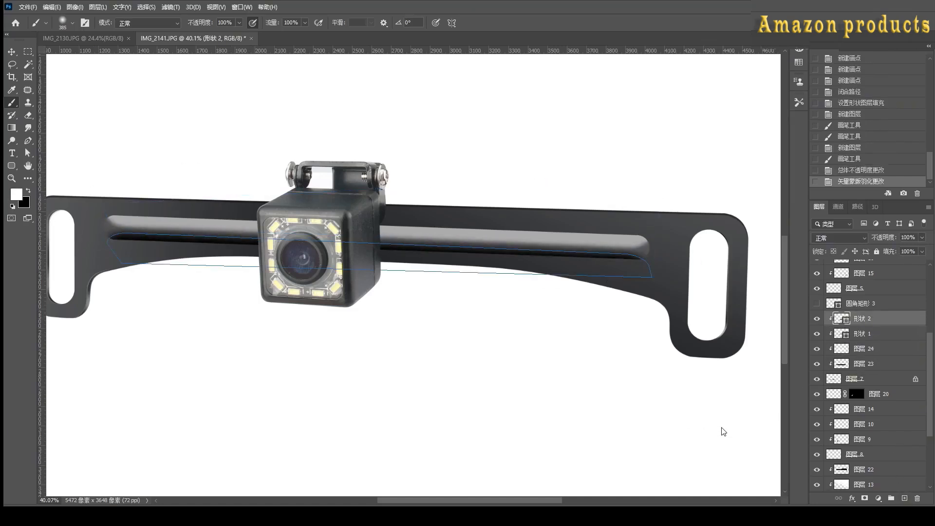
# Nudge 形状 1, the rib's upper grey shape, slightly upward.
pyautogui.press('v')
pyautogui.click(855, 403)
pyautogui.click(537, 246)
pyautogui.hotkey('shift', 'Up')
pyautogui.hotkey('shift', 'Up')
pyautogui.hotkey('shift', 'Up')
pyautogui.hotkey('shift', 'Up')
# On a clipped layer above 形状 1, paint soft black over the right arm's upper rib inside that shape's outline selection.
pyautogui.hotkey('ctrl', 'Return')
pyautogui.hotkey('ctrl', 'Return')
pyautogui.click(905, 498)
pyautogui.press('b')
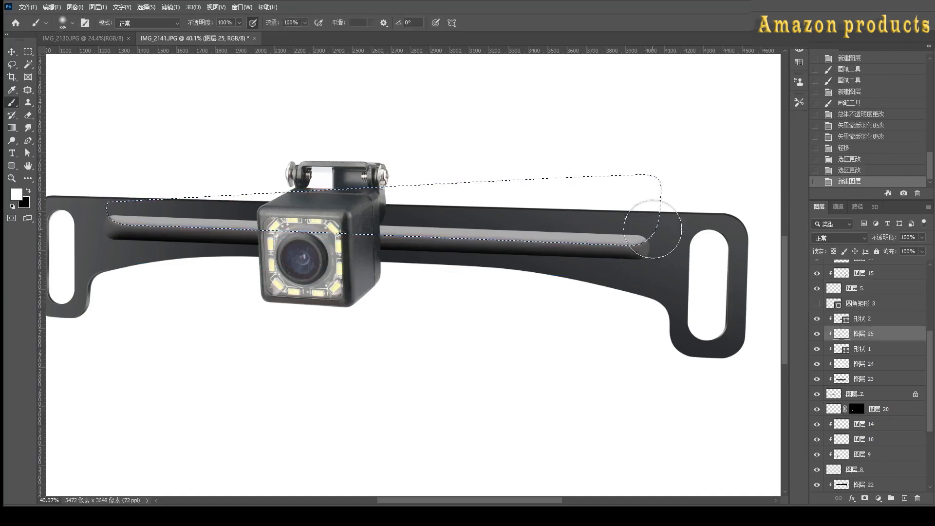
pyautogui.press('x')
pyautogui.moveTo(653, 228); pyautogui.dragTo(435, 237)
pyautogui.hotkey('ctrl', 'z')
pyautogui.click(638, 199)
pyautogui.hotkey('ctrl', 'z')
pyautogui.click(636, 192)
pyautogui.click(402, 172)
pyautogui.click(416, 192)
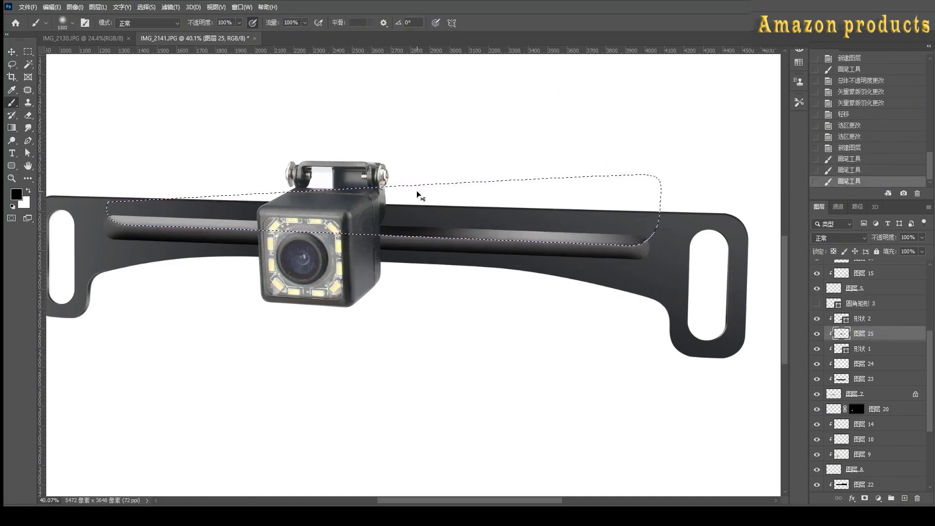
# Redo the black shading with large soft dabs above both arms, undoing the last dab above the left arm.
pyautogui.hotkey('ctrl', 'z')
pyautogui.click(443, 183)
pyautogui.click(521, 142)
pyautogui.click(568, 127)
pyautogui.click(210, 139)
pyautogui.click(249, 139)
pyautogui.hotkey('ctrl', 'z')
# Add clipped layer 图层 26, darken the rib's right end with black, deselect, and compare both shading layers on and off.
pyautogui.click(904, 498)
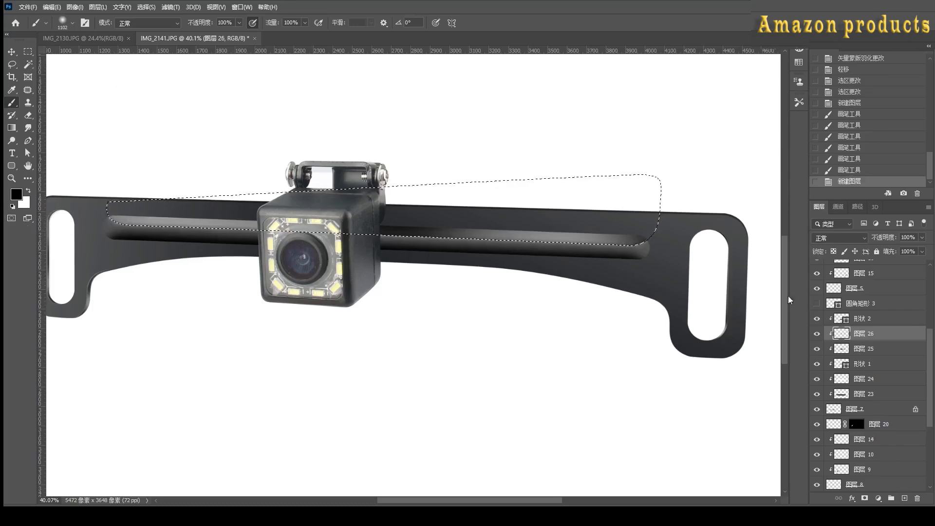
pyautogui.click(647, 195)
pyautogui.click(647, 195)
pyautogui.hotkey('ctrl', 'd')
pyautogui.click(817, 334)
pyautogui.click(818, 334)
pyautogui.click(817, 349)
pyautogui.click(818, 350)
# Soften 图层 25 and 图层 26 with Gaussian Blur and check the effect of 图层 25.
pyautogui.click(870, 351)
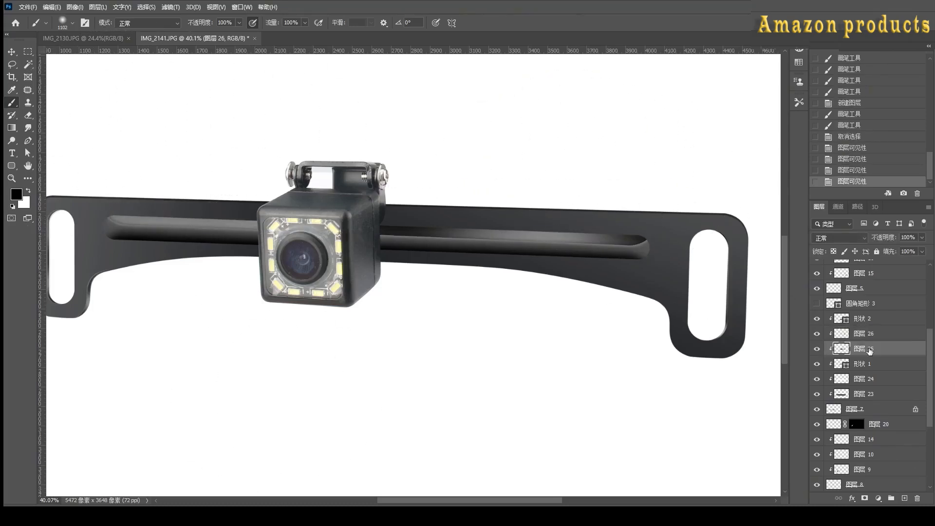
pyautogui.click(293, 184)
pyautogui.click(668, 307)
pyautogui.click(870, 334)
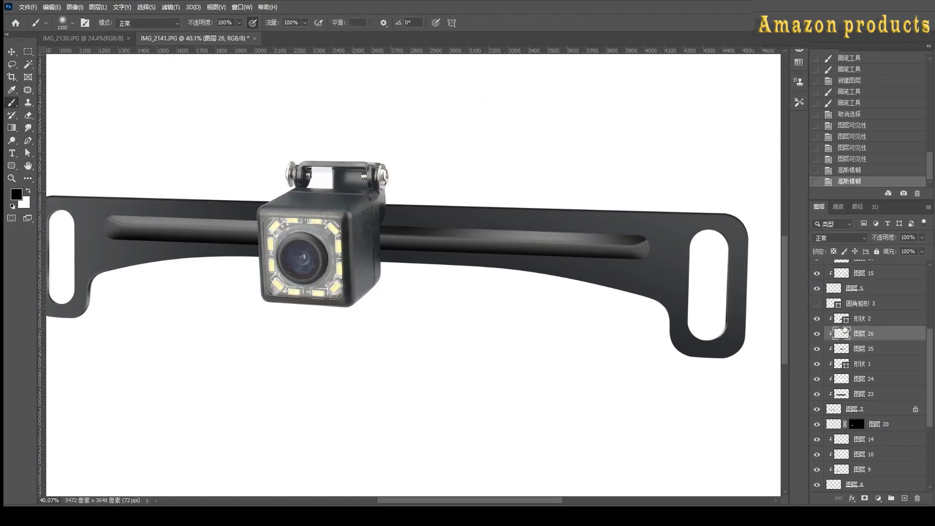
pyautogui.click(817, 349)
pyautogui.click(817, 349)
# Group the layers from 图层 7 up to 形状 2 and mask the group with the outline of 图层 7.
pyautogui.keyDown('ctrl'); pyautogui.click(831, 413); pyautogui.keyUp('ctrl')
pyautogui.click(870, 411)
pyautogui.keyDown('shift'); pyautogui.click(871, 319); pyautogui.keyUp('shift')
pyautogui.hotkey('ctrl', 'g')
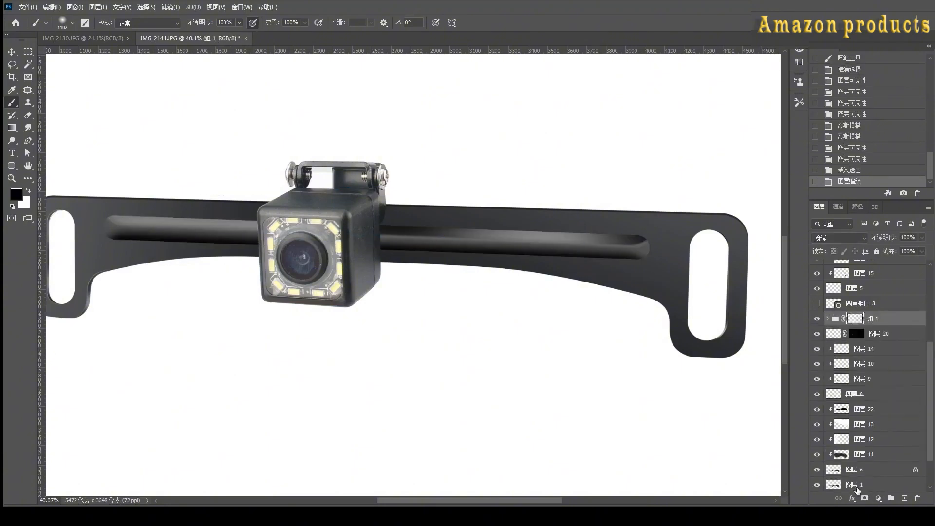
pyautogui.click(864, 498)
# Rearrange the clipping inside 组 1 so 图层 25 and 图层 26 clip to 形状 1 and 形状 2 is unclipped.
pyautogui.click(828, 319)
pyautogui.keyDown('alt'); pyautogui.click(868, 386); pyautogui.keyUp('alt')
pyautogui.keyDown('alt'); pyautogui.click(866, 371); pyautogui.keyUp('alt')
pyautogui.keyDown('alt'); pyautogui.click(868, 356); pyautogui.keyUp('alt')
# Nudge 图层 25 and 图层 26 down together and adjust them with Free Transform.
pyautogui.click(871, 364)
pyautogui.keyDown('shift'); pyautogui.click(871, 349); pyautogui.keyUp('shift')
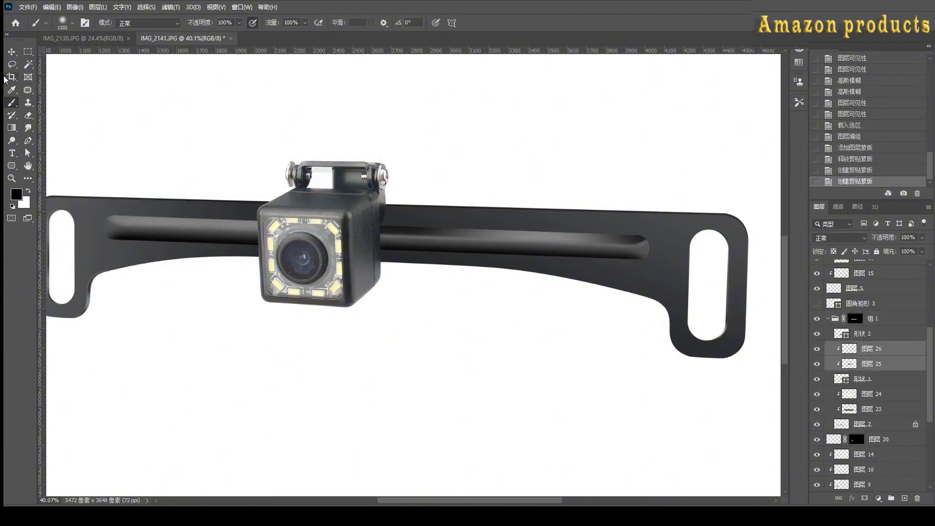
pyautogui.click(14, 53)
pyautogui.press('Down')
pyautogui.press('Down')
pyautogui.press('Down')
pyautogui.hotkey('ctrl', 't')
pyautogui.press('Return')
pyautogui.scroll(-5, 432, 353)
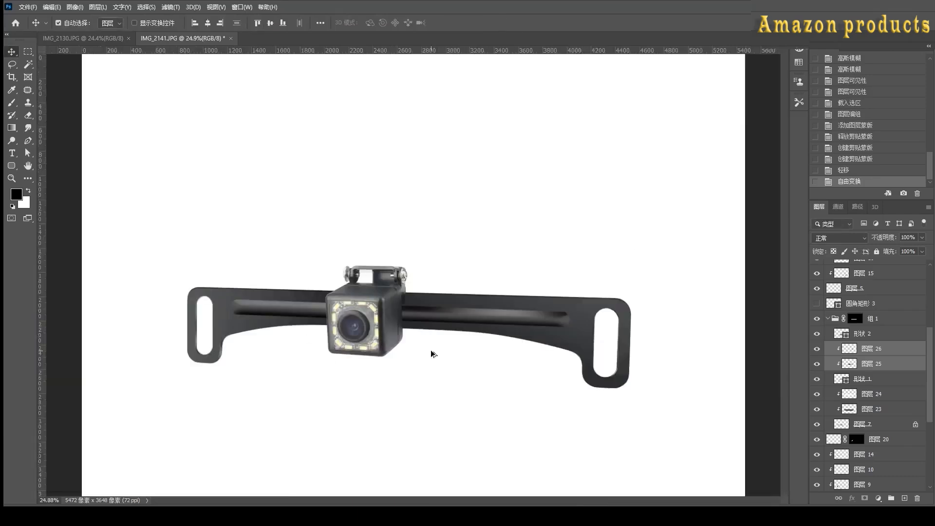
# Add a clipped layer above 图层 24 and dab soft black on the rib beside the camera's lower edge.
pyautogui.scroll(3, 432, 353)
pyautogui.click(871, 395)
pyautogui.click(817, 396)
pyautogui.keyDown('alt'); pyautogui.click(868, 401); pyautogui.keyUp('alt')
pyautogui.press('b')
pyautogui.click(346, 342)
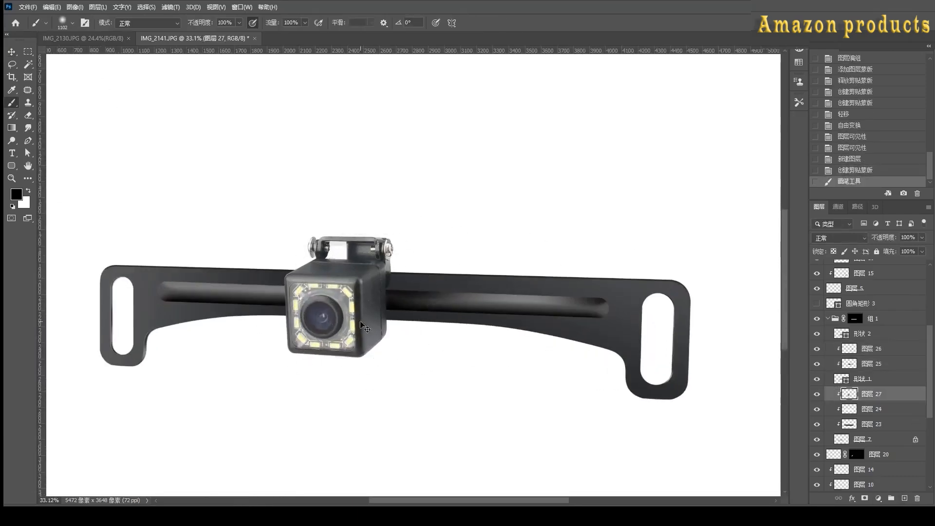
pyautogui.click(372, 361)
pyautogui.hotkey('ctrl', 'z')
pyautogui.click(363, 350)
# Duplicate 图层 1 near the top of the layer stack and move the copy below the retouched product as a reference.
pyautogui.scroll(-3, 327, 264)
pyautogui.scroll(-8, 828, 390)
pyautogui.keyDown('alt'); pyautogui.click(817, 441); pyautogui.keyUp('alt')
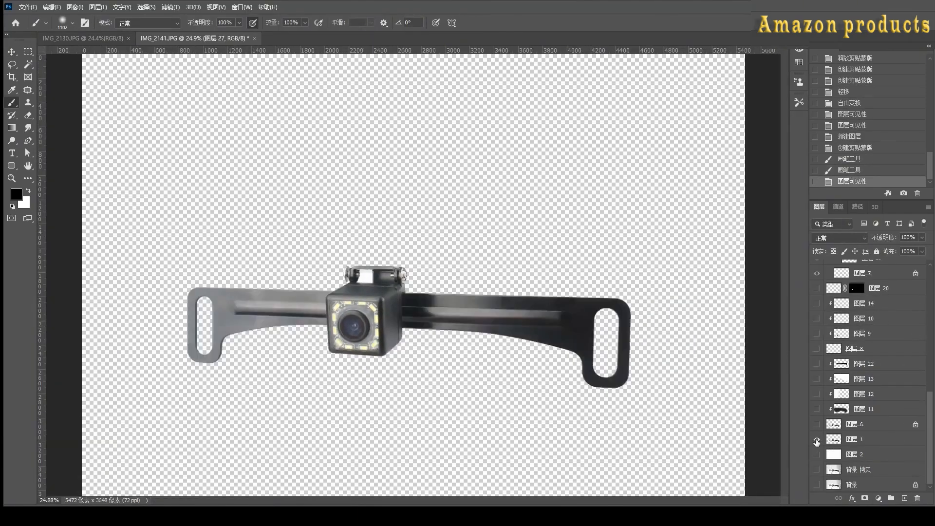
pyautogui.keyDown('alt'); pyautogui.click(817, 440); pyautogui.keyUp('alt')
pyautogui.keyDown('alt'); pyautogui.click(834, 440); pyautogui.keyUp('alt')
pyautogui.moveTo(857, 441); pyautogui.dragTo(857, 275)
pyautogui.hotkey('ctrl', 't')
pyautogui.moveTo(528, 262); pyautogui.dragTo(528, 411)
pyautogui.press('Return')
pyautogui.moveTo(373, 268); pyautogui.dragTo(326, 219)
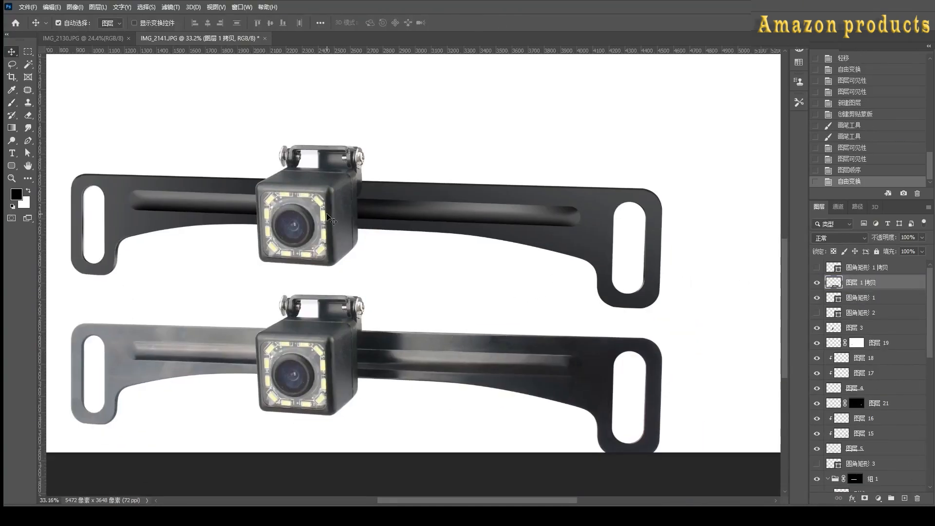
# Add a layer clipped to 形状 2 and paint a soft white highlight on the rib's lower edge near the camera.
pyautogui.click(373, 221)
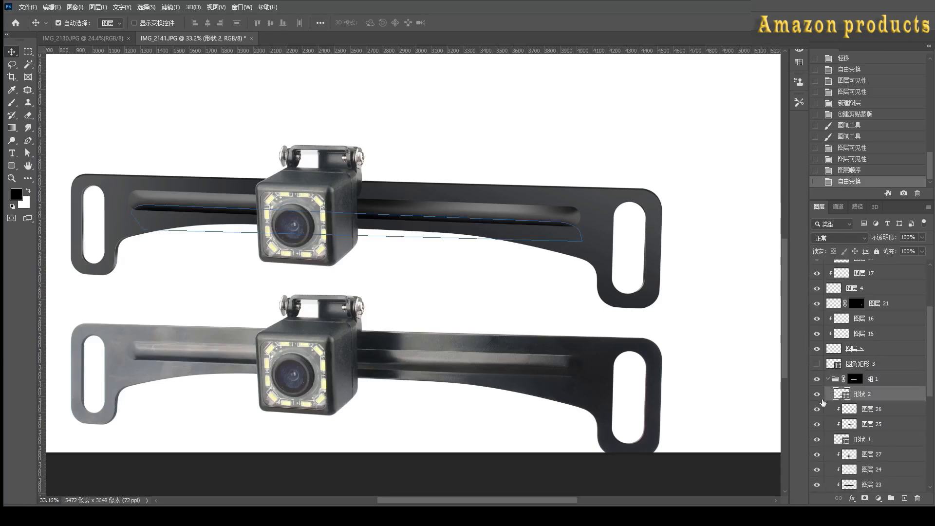
pyautogui.click(905, 498)
pyautogui.hotkey('ctrl', 'alt', 'g')
pyautogui.press('b')
pyautogui.press('x')
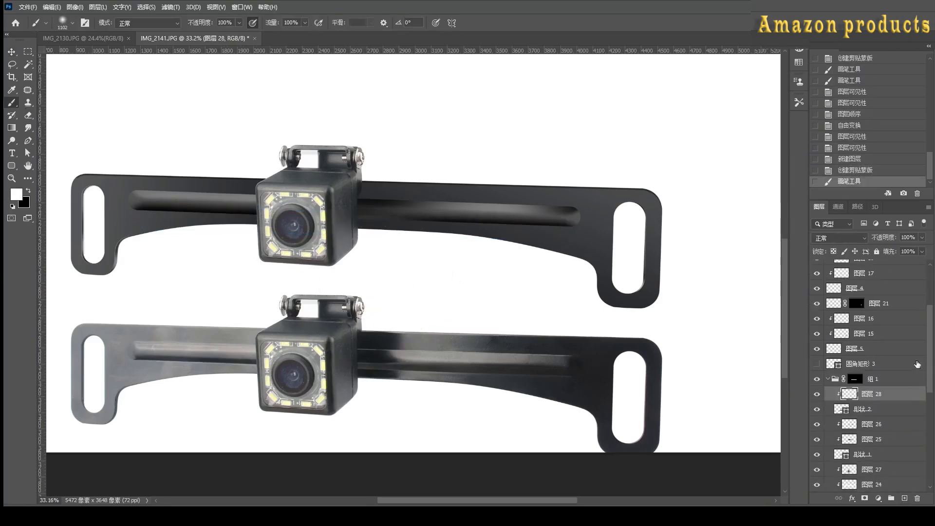
pyautogui.moveTo(418, 344); pyautogui.dragTo(339, 298)
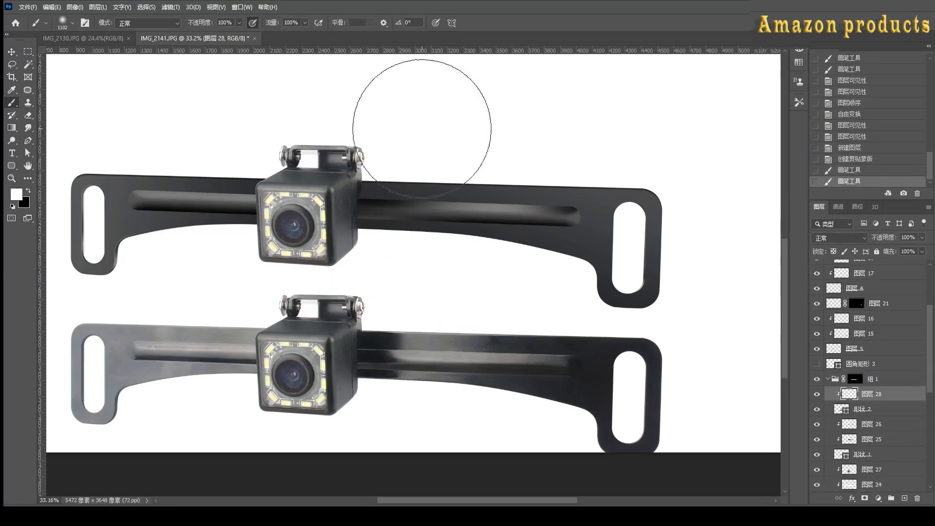
pyautogui.scroll(-3, 565, 189)
pyautogui.moveTo(565, 189); pyautogui.dragTo(532, 290)
pyautogui.scroll(2, 530, 289)
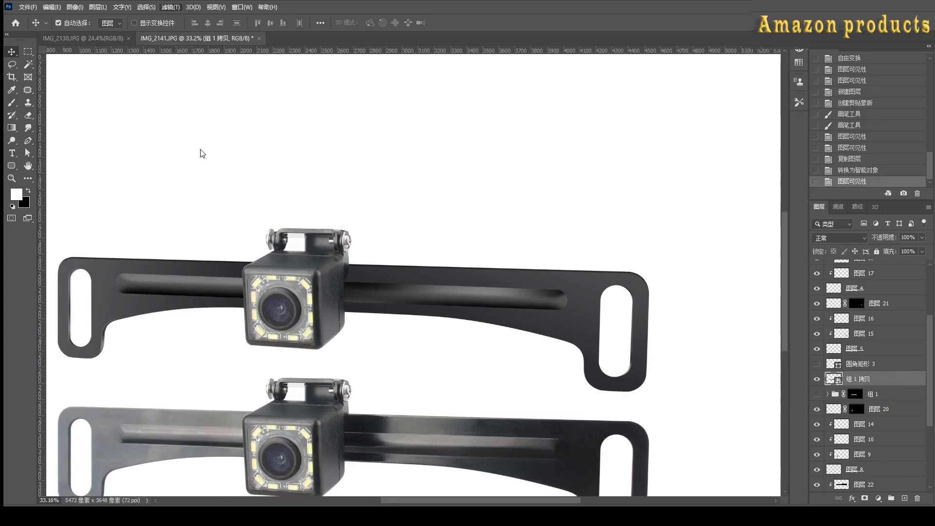
pyautogui.press('h')
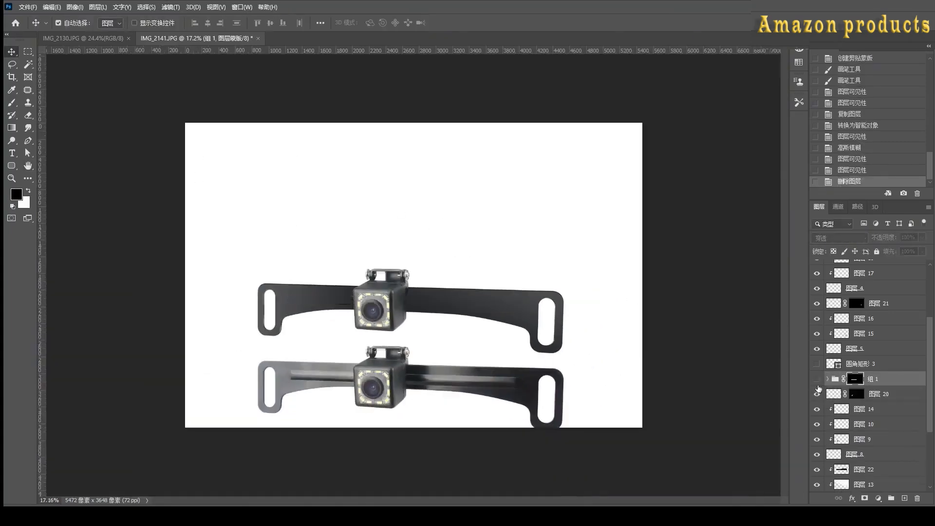
# Load the rib's outline as a selection, stroke it in white on a new layer beneath 组 1, and deselect.
pyautogui.scroll(5, 439, 255)
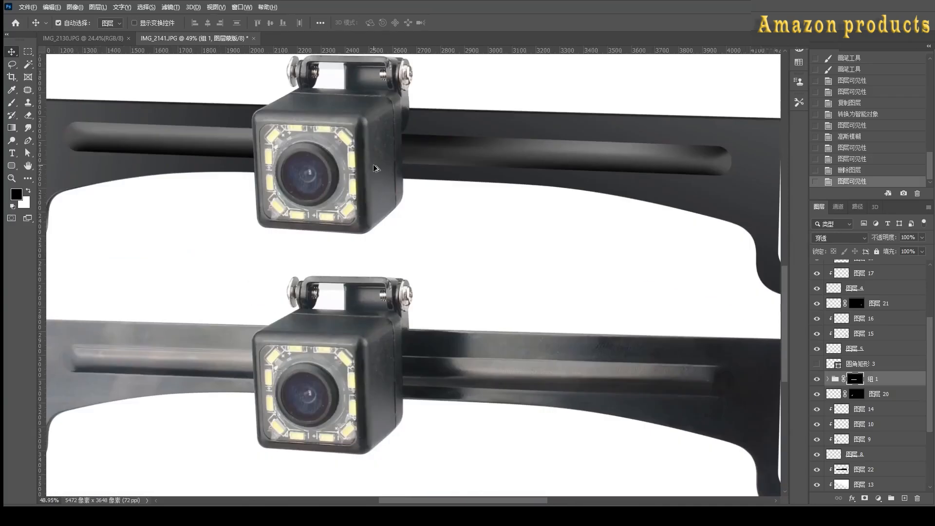
pyautogui.hotkey('ctrl', 'shift', 'alt', 'n')
pyautogui.press('x')
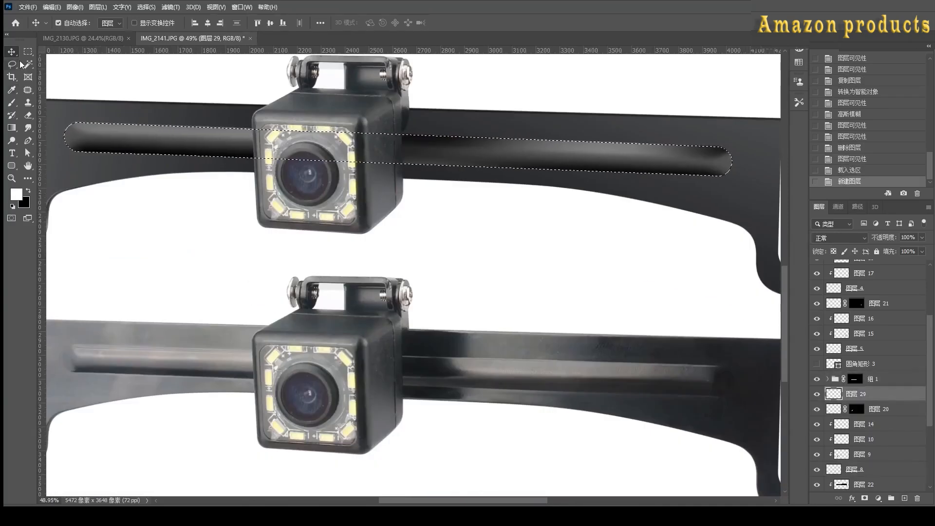
pyautogui.press('i')
pyautogui.click(577, 189)
pyautogui.hotkey('ctrl', 'd')
pyautogui.hotkey('ctrl', 'z')
pyautogui.rightClick(567, 196)
pyautogui.click(659, 327)
pyautogui.click(550, 190)
pyautogui.hotkey('ctrl', 'd')
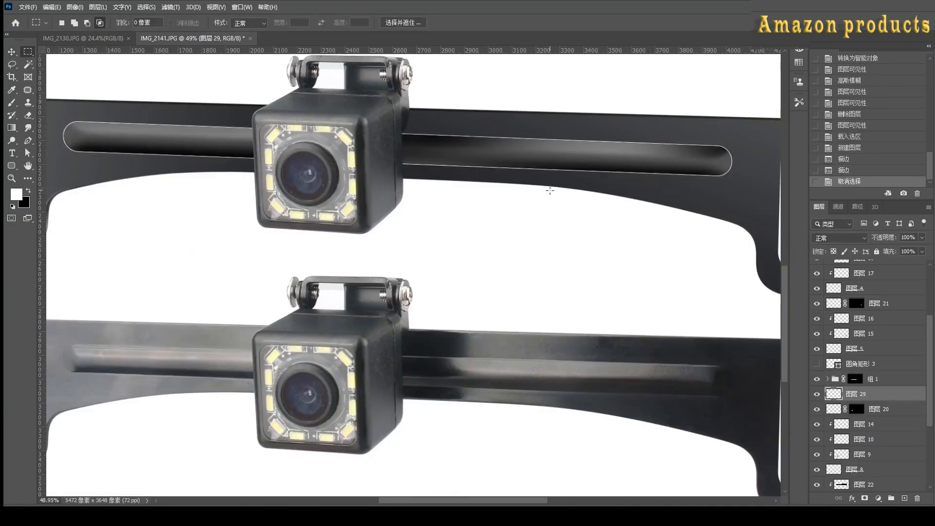
# Blur the white rib outline with Gaussian Blur and set the opacity of 图层 29 to 46%.
pyautogui.press('space')
pyautogui.click(765, 180)
pyautogui.click(817, 394)
pyautogui.click(817, 394)
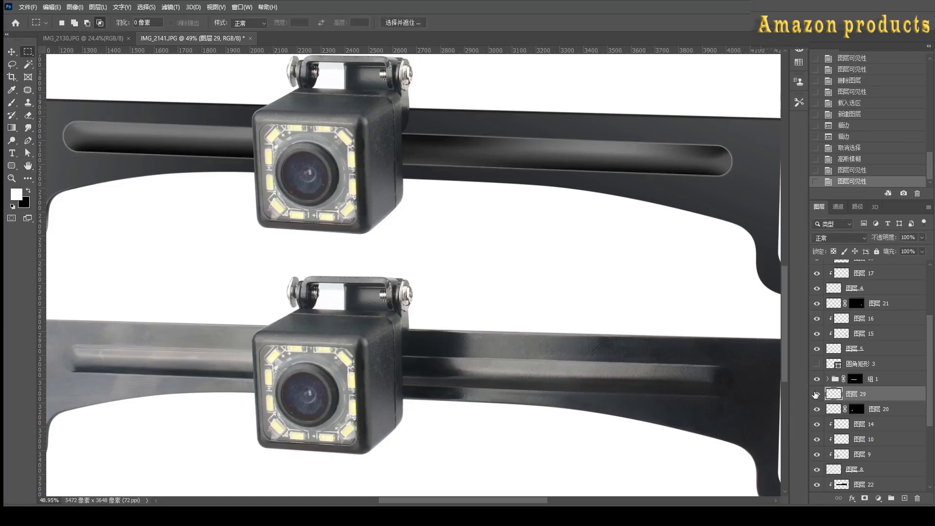
pyautogui.moveTo(922, 238); pyautogui.dragTo(904, 252)
# Add a layer mask to 图层 29 and fade parts of the rib outline with a black brush.
pyautogui.click(865, 498)
pyautogui.click(12, 102)
pyautogui.click(75, 134)
pyautogui.hotkey('ctrl', 'z')
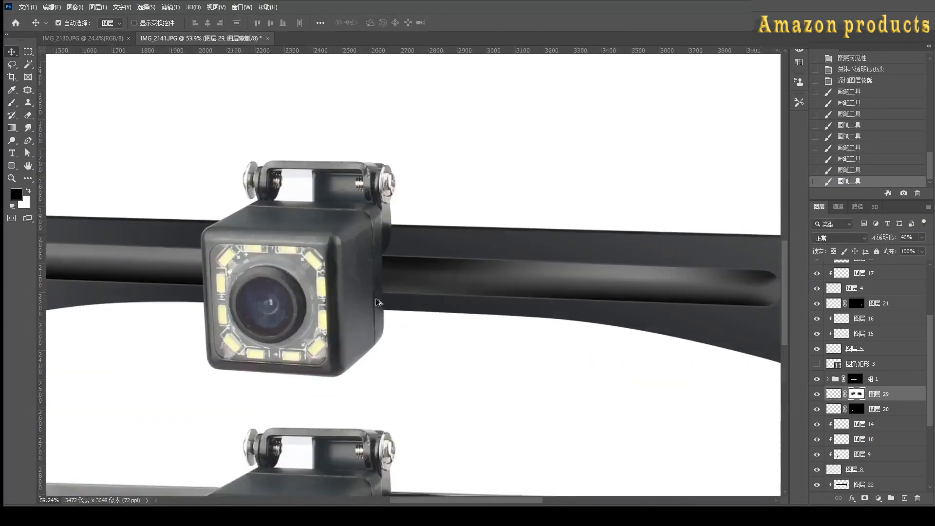
# Group all bracket layers from 图层 19 down to just above 图层 1, and compare the group on and off.
pyautogui.click(378, 302)
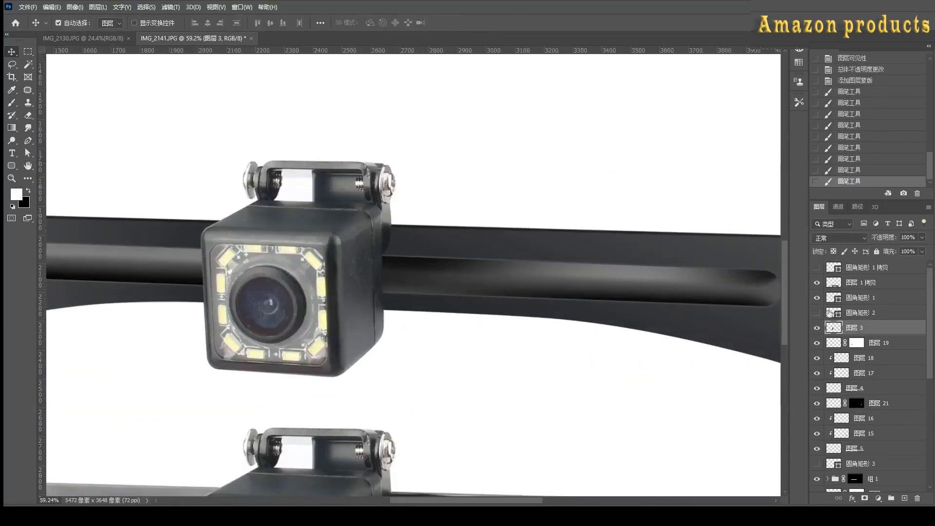
pyautogui.click(877, 342)
pyautogui.scroll(-10, 872, 390)
pyautogui.keyDown('shift'); pyautogui.click(862, 426); pyautogui.keyUp('shift')
pyautogui.hotkey('ctrl', 'g')
pyautogui.click(817, 342)
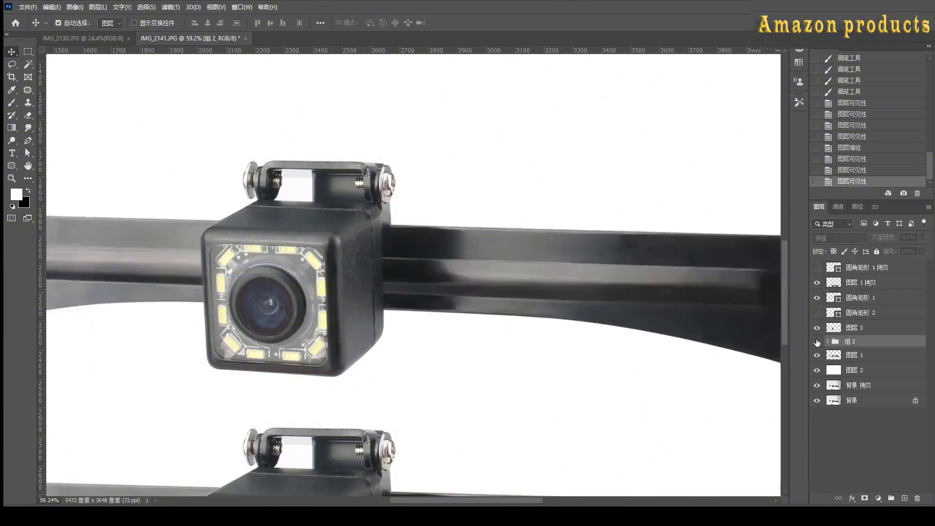
pyautogui.click(817, 342)
# Duplicate 组 2, merge the copy into one layer, and apply Add Noise to it.
pyautogui.hotkey('ctrl', 'j')
pyautogui.hotkey('ctrl', 'e')
pyautogui.click(171, 7)
pyautogui.click(505, 199)
pyautogui.scroll(6, 371, 290)
pyautogui.hotkey('ctrl', 'z')
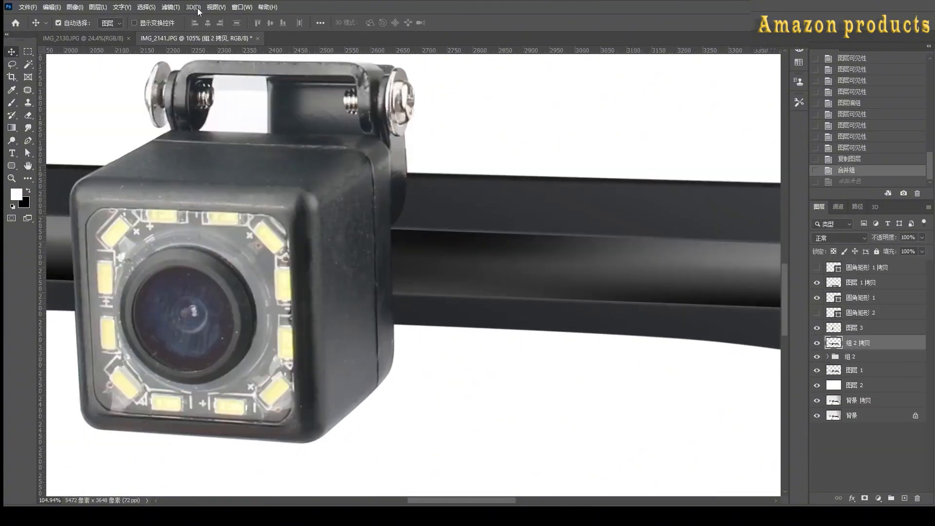
pyautogui.click(506, 199)
# Set the opacity of the noisy merged layer 组 2 拷贝 to 59%.
pyautogui.scroll(-4, 563, 182)
pyautogui.moveTo(922, 237); pyautogui.dragTo(897, 247)
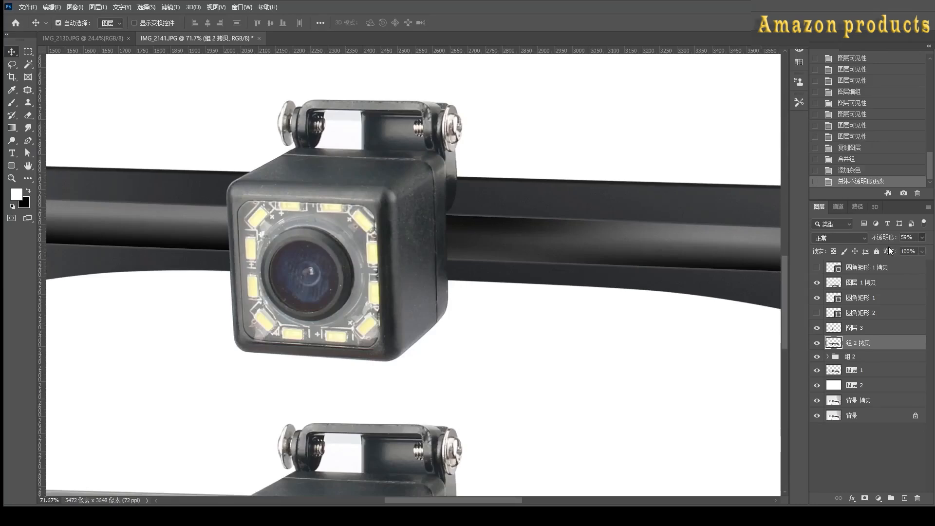
pyautogui.scroll(-3, 367, 238)
pyautogui.scroll(2, 368, 239)
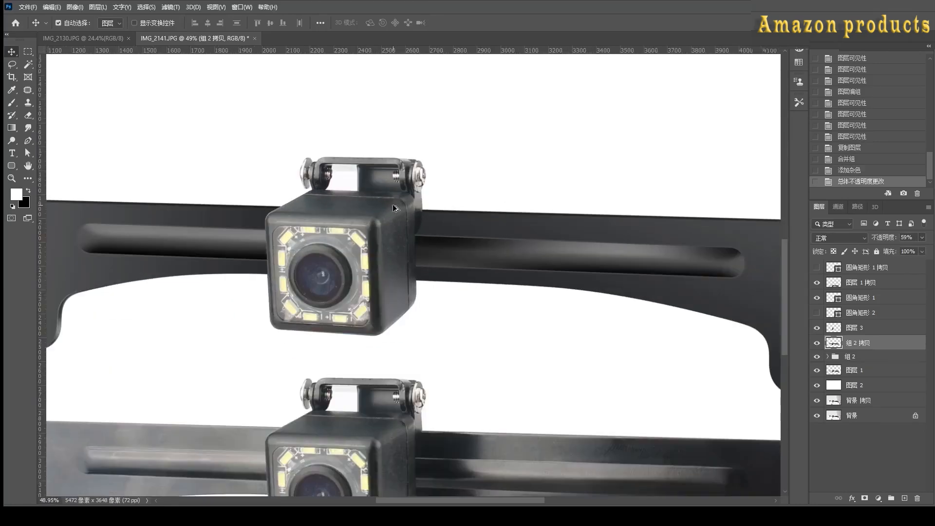
# Draw an ellipse shape over the lens glass above 图层 3, then rotate and skew it about 6° to match the lens.
pyautogui.scroll(4, 357, 265)
pyautogui.click(251, 243)
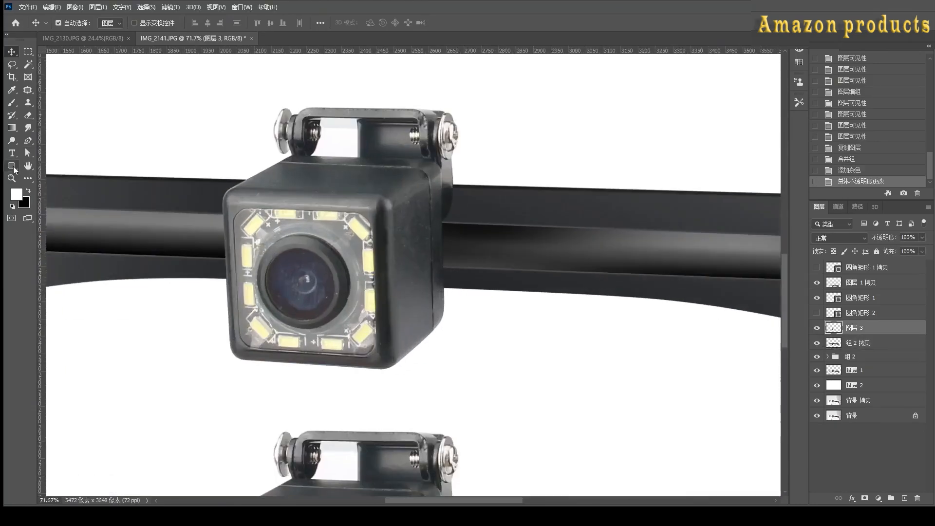
pyautogui.click(12, 166)
pyautogui.scroll(2, 349, 251)
pyautogui.click(31, 182)
pyautogui.scroll(6, 286, 314)
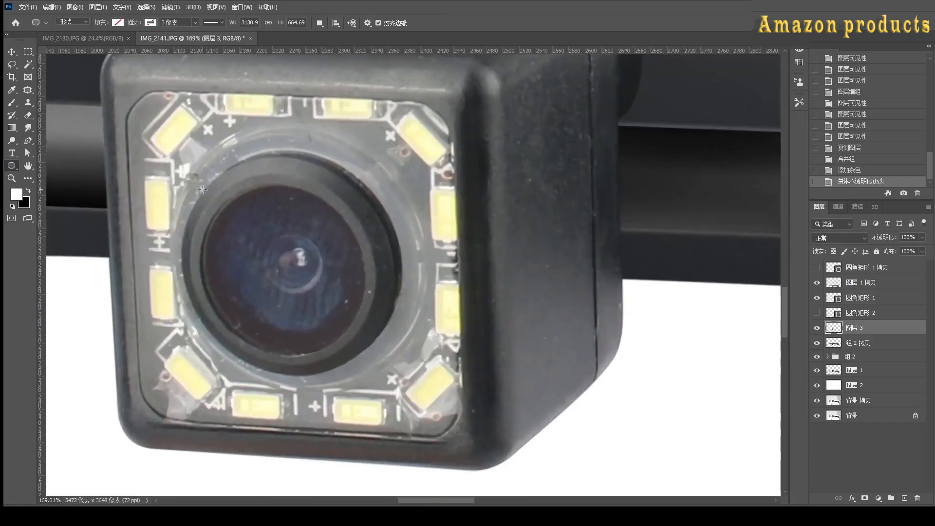
pyautogui.moveTo(197, 186); pyautogui.dragTo(367, 354)
pyautogui.hotkey('ctrl', 't')
pyautogui.moveTo(197, 270); pyautogui.dragTo(210, 261)
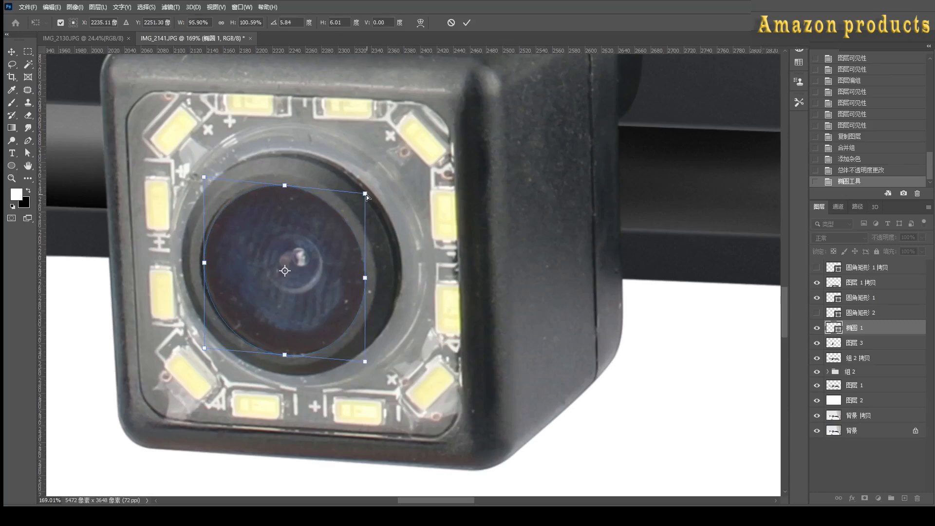
pyautogui.press('Return')
# Fill the lens ellipse with white, duplicate it, and recolour the lower ellipse with a grey sampled from the lens rim.
pyautogui.hotkey('alt', 'Delete')
pyautogui.hotkey('ctrl', 'j')
pyautogui.press('i')
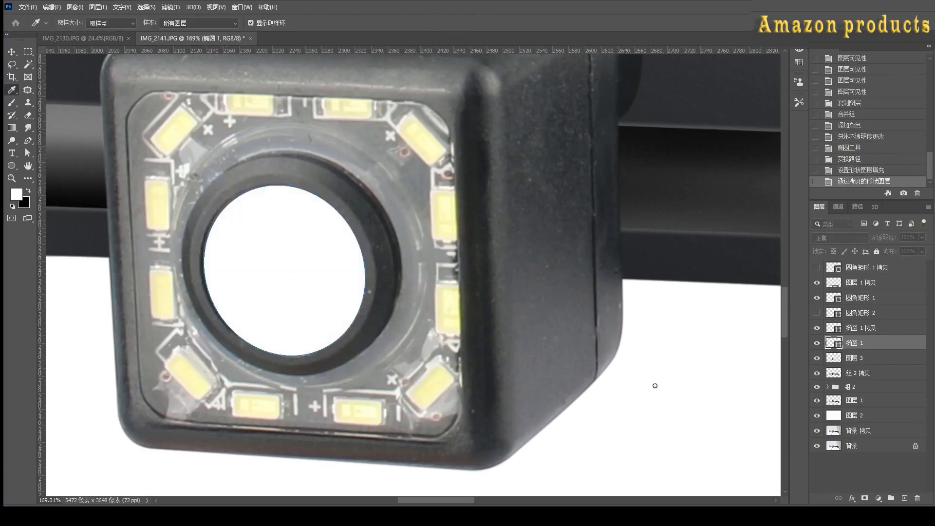
pyautogui.hotkey('alt', 'Delete')
# Enlarge the lower ellipse to about 102.6% width and 100.5% height as a thin rim around the white ellipse.
pyautogui.hotkey('ctrl', 't')
pyautogui.scroll(6, 189, 346)
pyautogui.moveTo(217, 232); pyautogui.dragTo(212, 232)
pyautogui.moveTo(242, 175); pyautogui.dragTo(221, 225)
pyautogui.moveTo(327, 104); pyautogui.dragTo(328, 105)
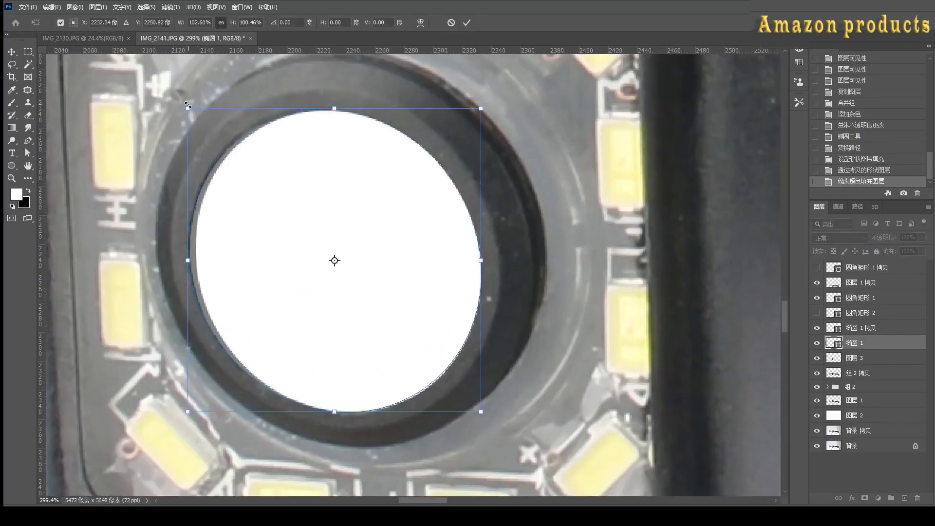
pyautogui.press('Return')
# Duplicate the rim ellipse, recolour the lower one mid grey, and enlarge it to cover the lens's inner ring.
pyautogui.hotkey('ctrl', 'j')
pyautogui.hotkey('alt', 'Delete')
pyautogui.hotkey('ctrl', 't')
pyautogui.moveTo(487, 117); pyautogui.dragTo(536, 66)
pyautogui.press('Return')
# Duplicate the ring ellipse, recolour the lower one dark grey, enlarge it to about 111.6%, and duplicate it again for the next ring.
pyautogui.hotkey('ctrl', 'j')
pyautogui.hotkey('alt', 'Delete')
pyautogui.hotkey('ctrl', 't')
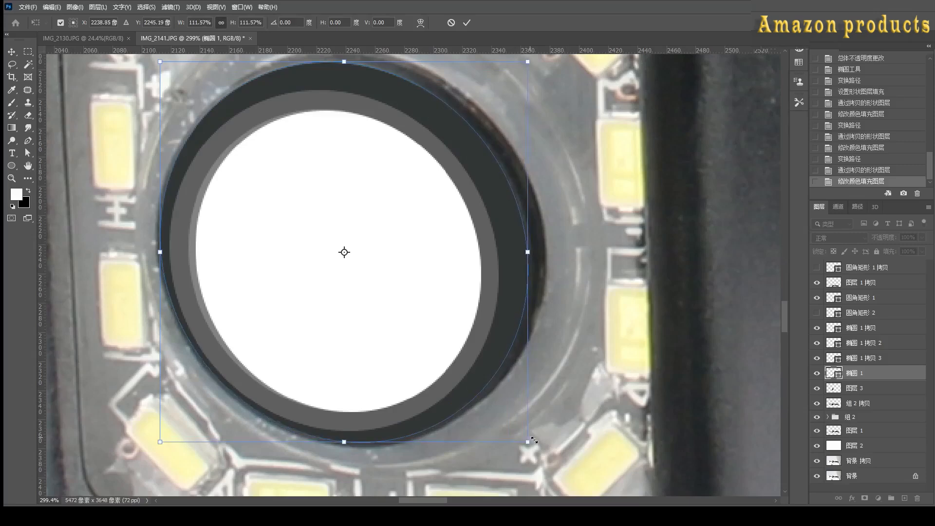
pyautogui.press('Return')
pyautogui.hotkey('ctrl', 'j')
# Duplicate 图层 3 and desaturate the copy as a greyscale reference beneath the ellipses.
pyautogui.click(855, 389)
pyautogui.doubleClick(818, 404)
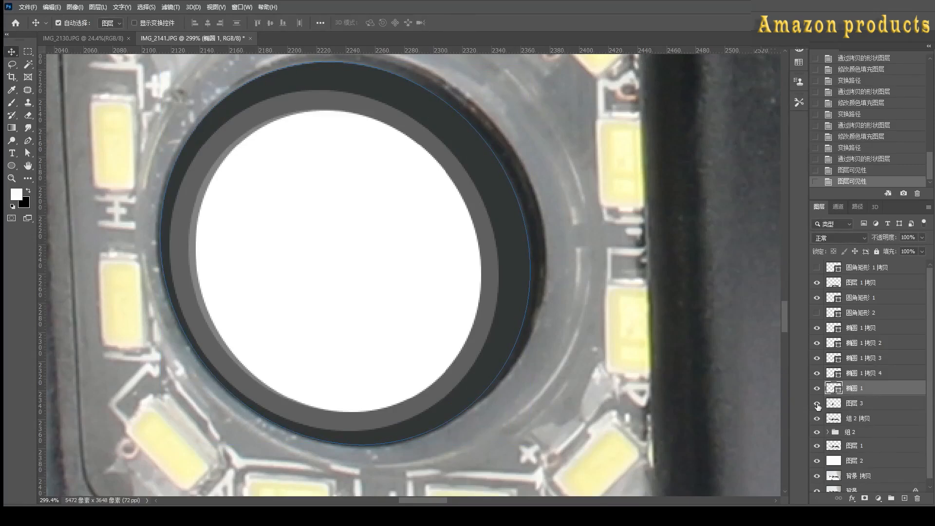
pyautogui.click(829, 405)
pyautogui.click(818, 405)
pyautogui.click(818, 404)
pyautogui.hotkey('ctrl', 'j')
pyautogui.hotkey('ctrl', 'shift', 'u')
pyautogui.click(818, 404)
pyautogui.click(817, 403)
pyautogui.press('b')
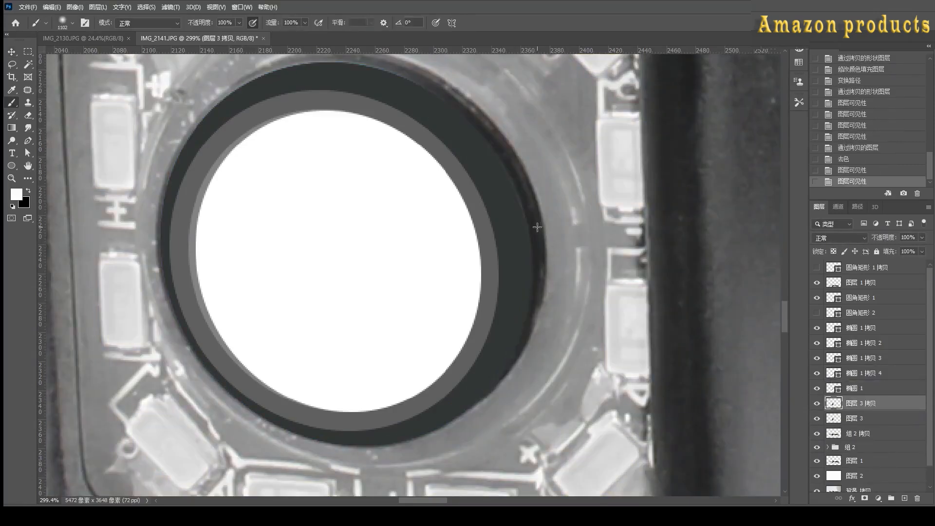
# Recolour 椭圆 1 darker and enlarge it to about 103.3% to fit the lens barrel, then hide the desaturated copy of 图层 3.
pyautogui.click(825, 389)
pyautogui.hotkey('alt', 'Delete')
pyautogui.hotkey('ctrl', 't')
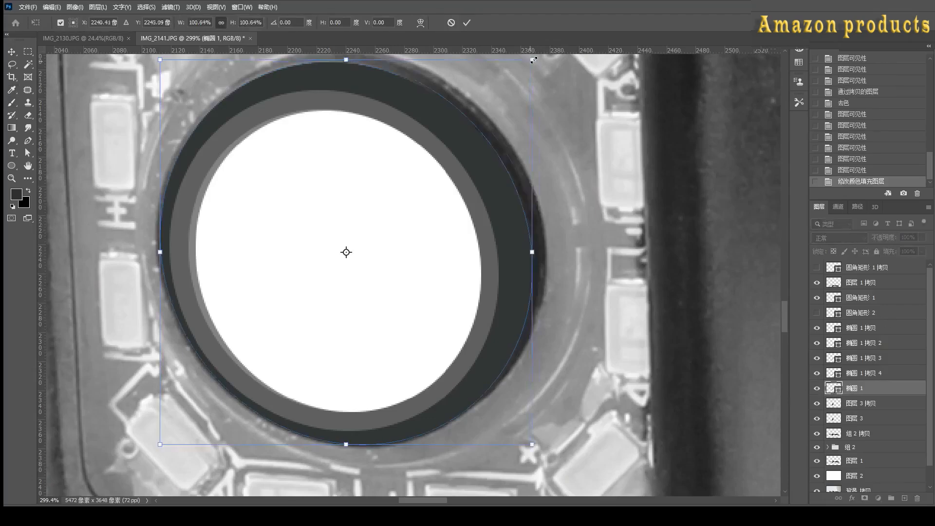
pyautogui.moveTo(531, 62); pyautogui.dragTo(538, 65)
pyautogui.moveTo(159, 455); pyautogui.dragTo(157, 460)
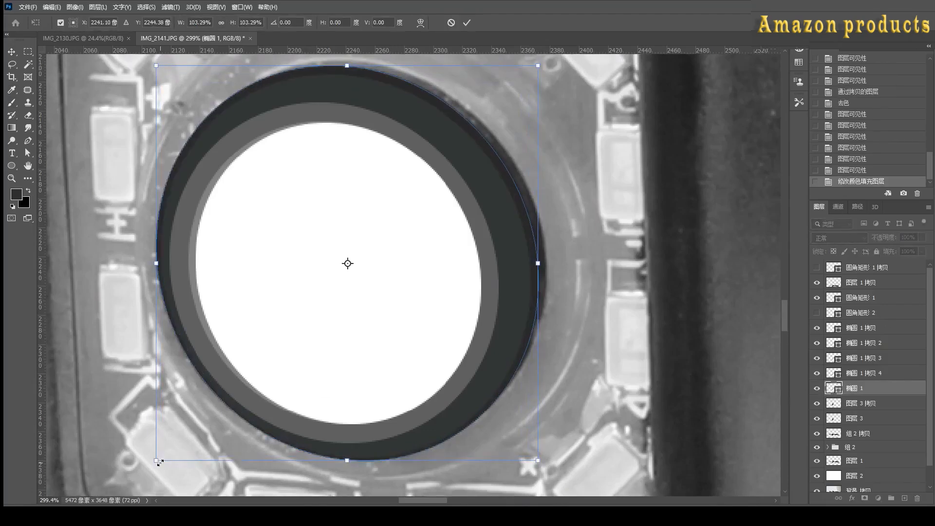
pyautogui.scroll(-2, 168, 463)
pyautogui.press('Return')
pyautogui.click(818, 404)
pyautogui.click(818, 405)
pyautogui.click(818, 404)
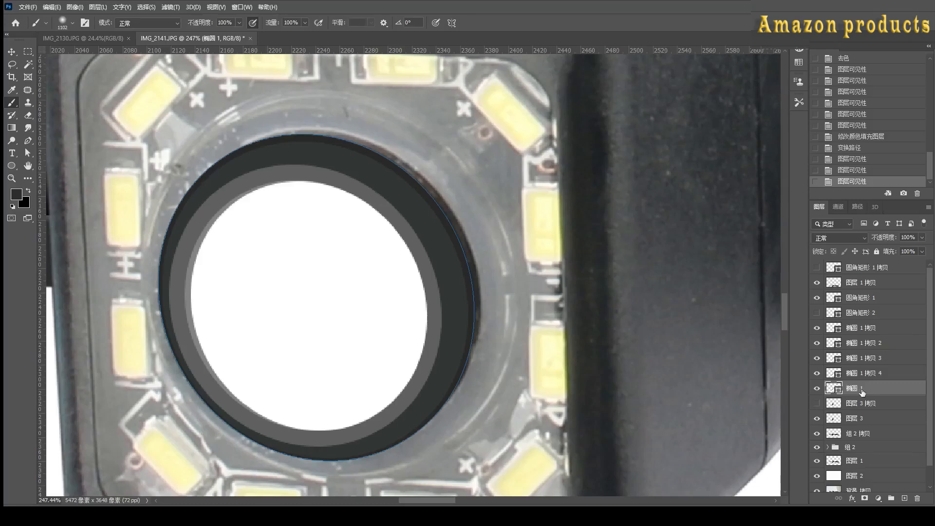
# Duplicate 椭圆 1, enlarge the lower ellipse to about 102% to cover the barrel's dark outer edge, and compare it with the original photo.
pyautogui.hotkey('ctrl', 'j')
pyautogui.click(861, 403)
pyautogui.hotkey('alt', 'Delete')
pyautogui.hotkey('ctrl', 't')
pyautogui.press('Escape')
pyautogui.click(817, 419)
pyautogui.hotkey('alt', 'Delete')
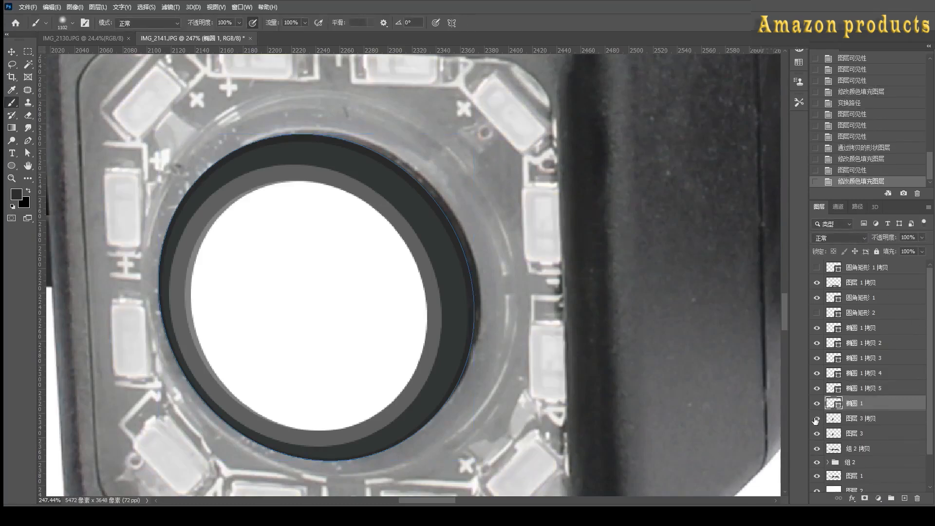
pyautogui.click(816, 419)
pyautogui.hotkey('ctrl', 't')
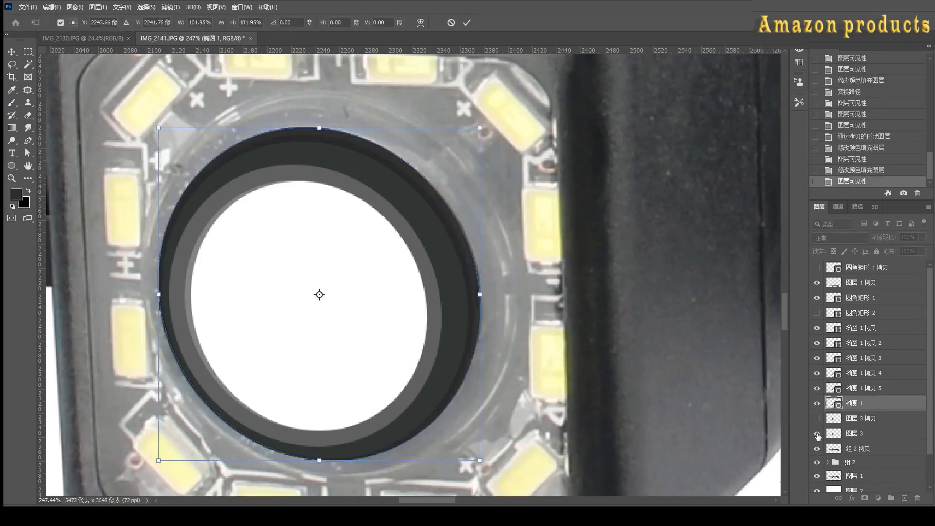
pyautogui.press('Return')
pyautogui.keyDown('alt'); pyautogui.click(817, 435); pyautogui.keyUp('alt')
pyautogui.keyDown('alt'); pyautogui.click(817, 435); pyautogui.keyUp('alt')
pyautogui.keyDown('alt'); pyautogui.click(817, 434); pyautogui.keyUp('alt')
pyautogui.keyDown('alt'); pyautogui.click(818, 435); pyautogui.keyUp('alt')
pyautogui.scroll(-5, 361, 279)
pyautogui.press('v')
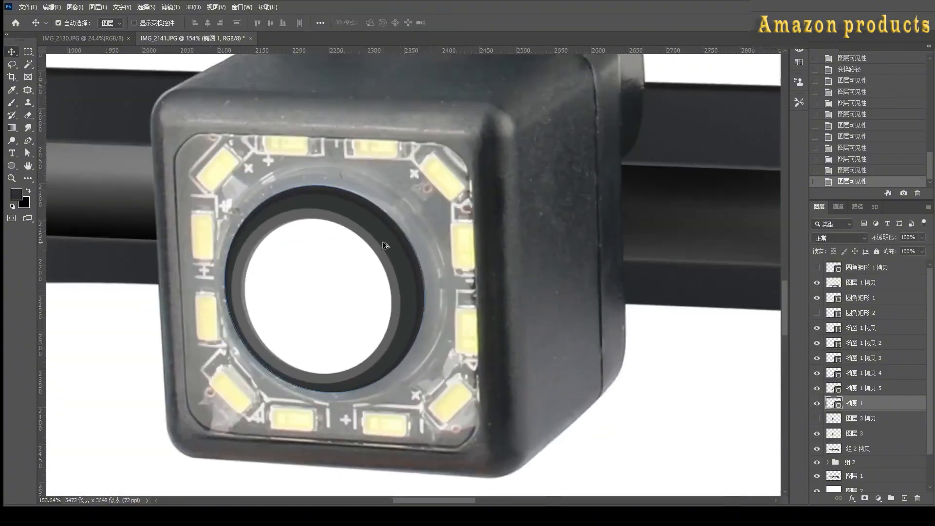
# Duplicate 椭圆 1, enlarge the lower ellipse beyond the dark barrel, and recolour it blue-grey to match the clear surround.
pyautogui.scroll(3, 385, 245)
pyautogui.hotkey('ctrl', 'j')
pyautogui.hotkey('ctrl', 't')
pyautogui.moveTo(440, 167); pyautogui.dragTo(455, 157)
pyautogui.press('Return')
pyautogui.click(816, 418)
pyautogui.doubleClick(833, 418)
pyautogui.click(908, 328)
pyautogui.click(817, 418)
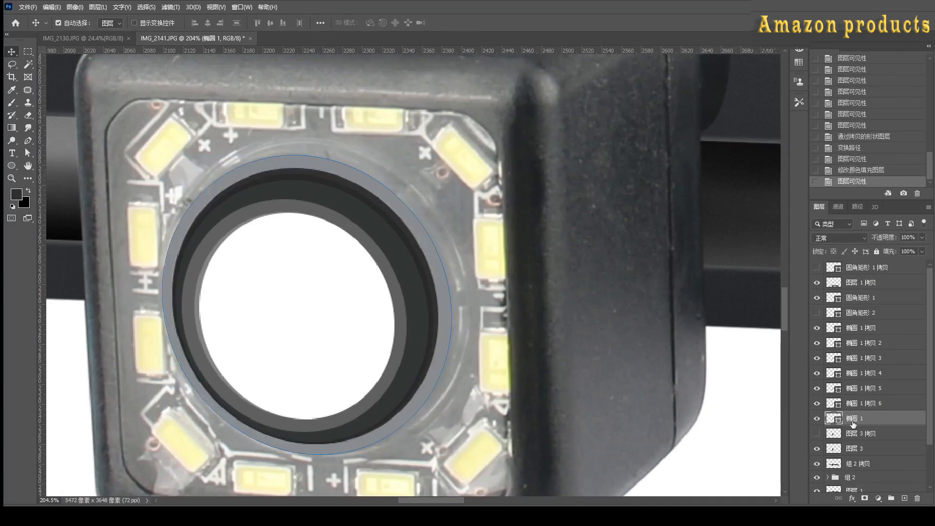
# Duplicate the blue-grey ellipse, enlarge the lower one to the surround's outer ring, and recolour it with a sampled blue-grey.
pyautogui.hotkey('ctrl', 'j')
pyautogui.hotkey('ctrl', 't')
pyautogui.moveTo(453, 454); pyautogui.dragTo(467, 455)
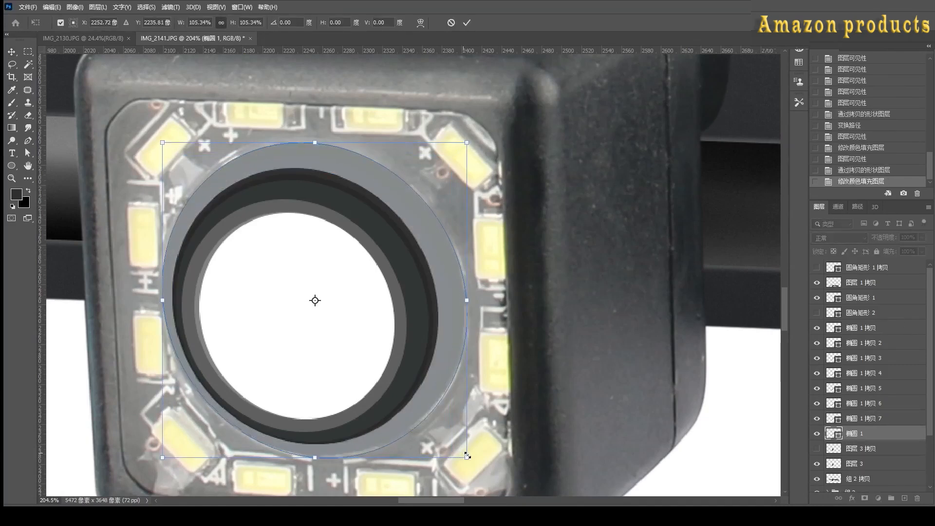
pyautogui.moveTo(162, 457); pyautogui.dragTo(159, 461)
pyautogui.press('Return')
pyautogui.doubleClick(833, 433)
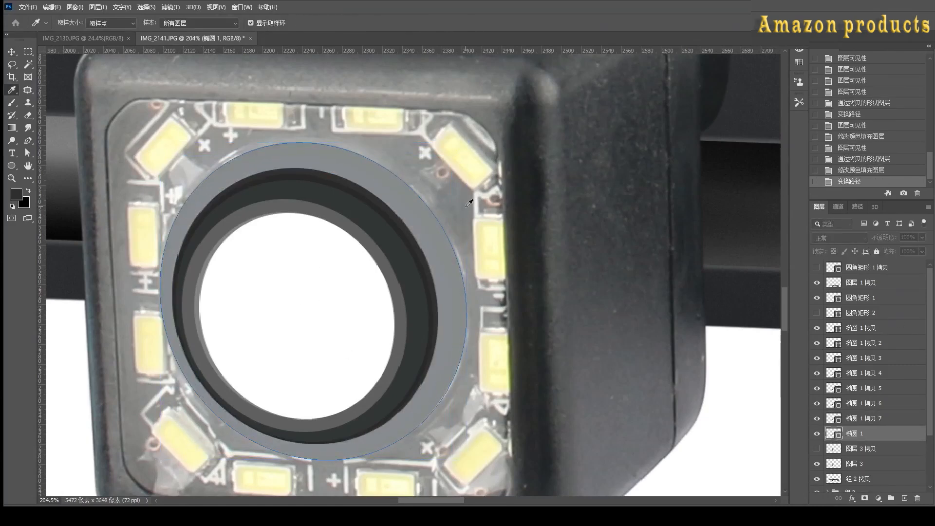
pyautogui.click(908, 327)
# Outline the colourful round lens in the stock lens image with a circle and fit the circle to its glass.
pyautogui.scroll(-6, 388, 192)
pyautogui.scroll(1, 389, 192)
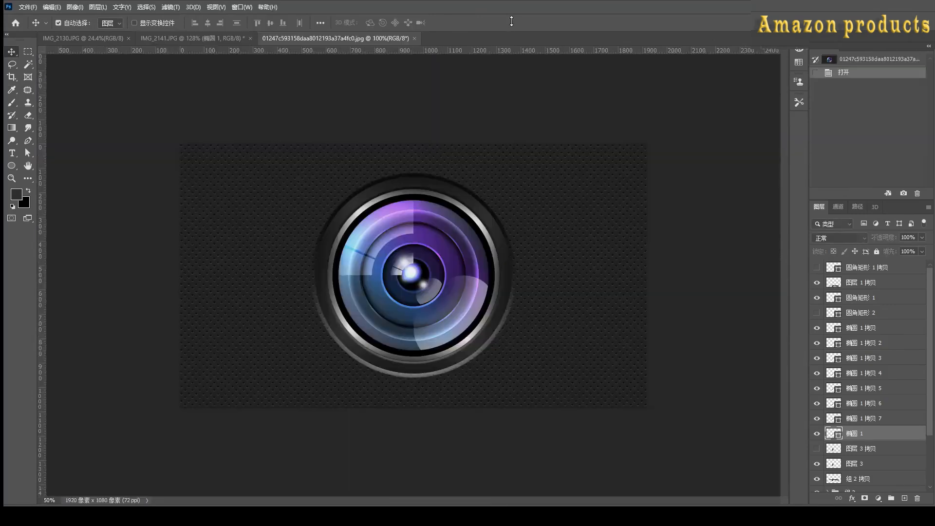
pyautogui.hotkey('ctrl', 'z')
pyautogui.moveTo(286, 160)
pyautogui.mouseDown()
pyautogui.moveTo(518, 411)
pyautogui.moveTo(511, 385)
pyautogui.mouseUp()
pyautogui.hotkey('ctrl', 't')
pyautogui.moveTo(487, 273); pyautogui.dragTo(506, 276)
pyautogui.moveTo(530, 388); pyautogui.dragTo(529, 386)
pyautogui.moveTo(529, 163); pyautogui.dragTo(527, 164)
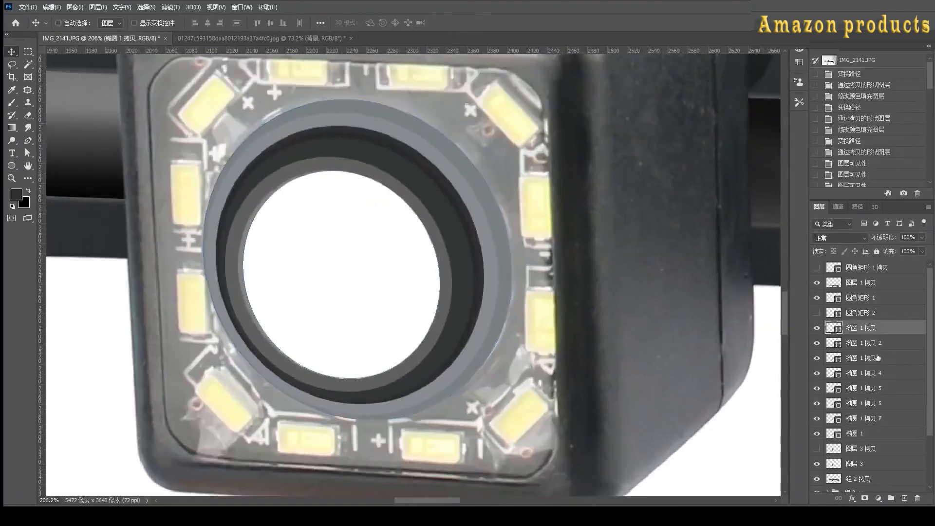
# Clip the pasted lens artwork as a smart object to the white ellipse, scaling it to about 33.2% by 35.1% and rotating it about -11°.
pyautogui.scroll(-5, 372, 177)
pyautogui.moveTo(512, 89); pyautogui.dragTo(419, 182)
pyautogui.scroll(5, 361, 208)
pyautogui.moveTo(511, 142); pyautogui.dragTo(434, 158)
pyautogui.moveTo(423, 295); pyautogui.dragTo(407, 297)
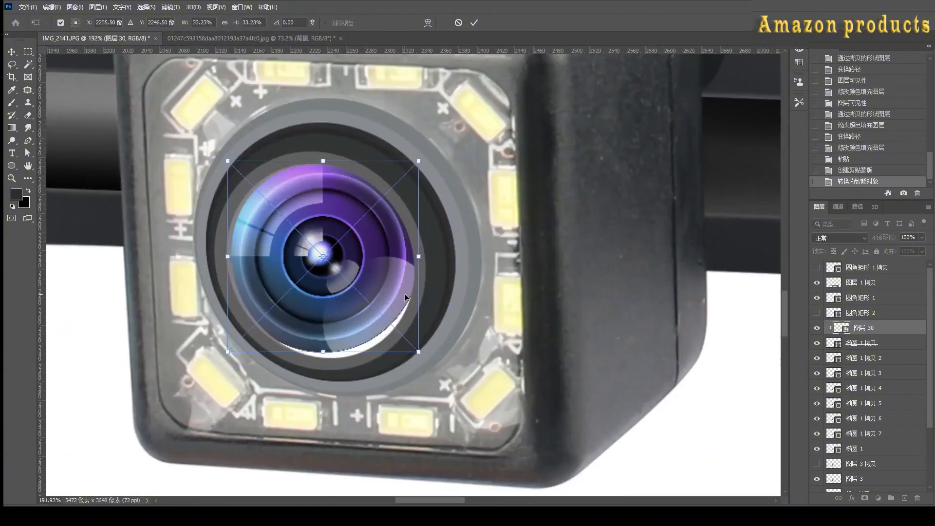
pyautogui.moveTo(327, 357); pyautogui.dragTo(327, 363)
pyautogui.moveTo(431, 363); pyautogui.dragTo(435, 343)
pyautogui.moveTo(207, 182); pyautogui.dragTo(212, 178)
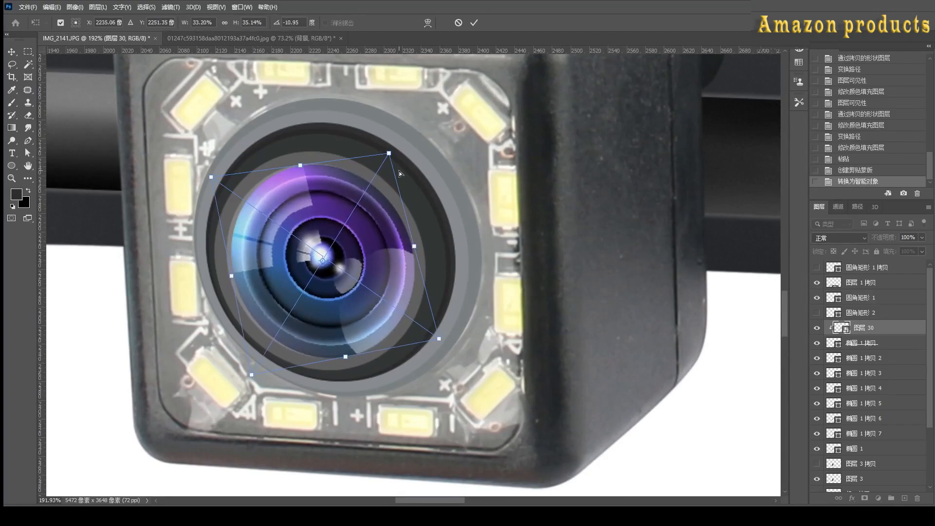
pyautogui.press('Return')
# Move the original camera copy in 图层 1 拷贝 directly above the retouched camera as a shading reference.
pyautogui.scroll(-3, 377, 156)
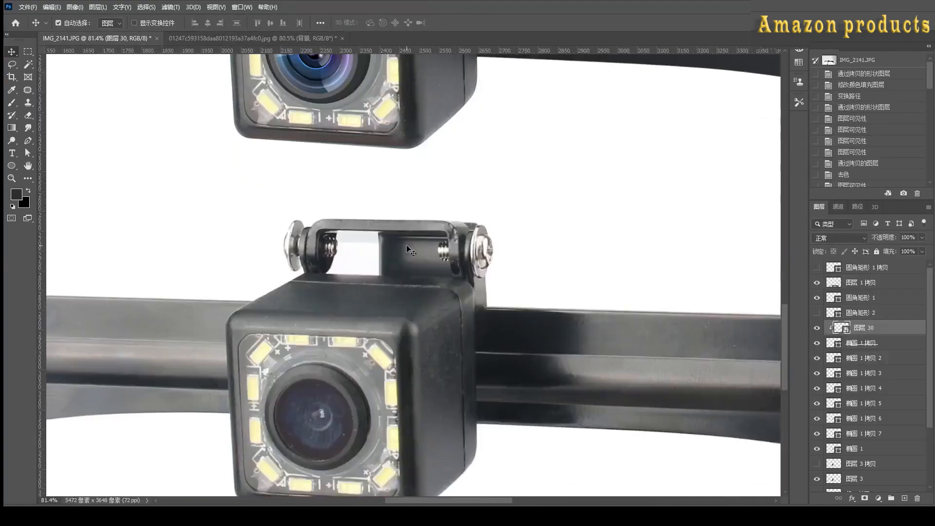
pyautogui.click(406, 244)
pyautogui.moveTo(384, 393); pyautogui.dragTo(421, 72)
pyautogui.scroll(3, 334, 373)
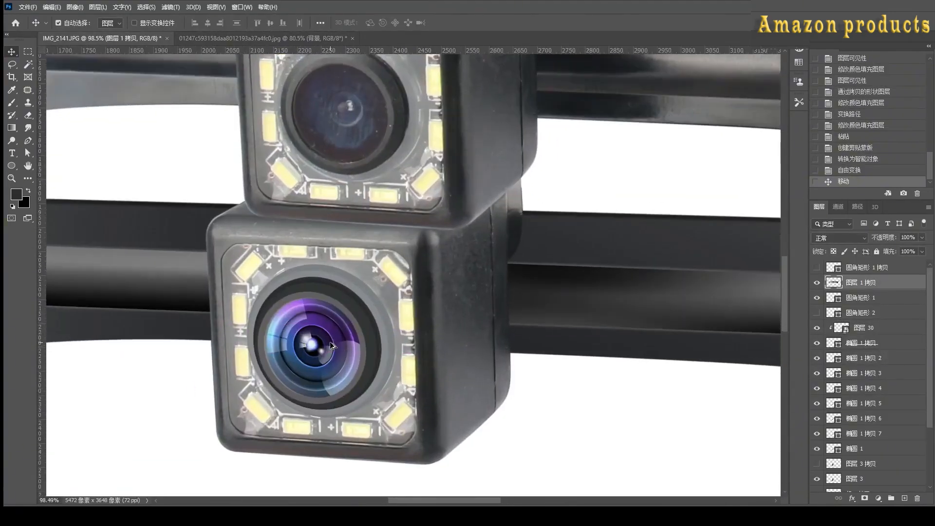
# Recolour the 椭圆 1 拷贝 2 and 椭圆 1 拷贝 3 rings around the lens glass with darker tones.
pyautogui.click(261, 358)
pyautogui.press('i')
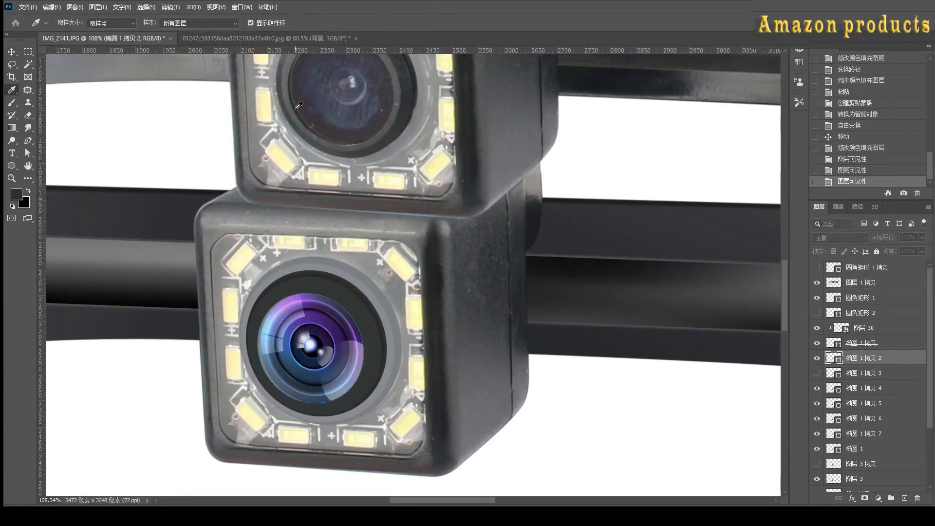
pyautogui.press('v')
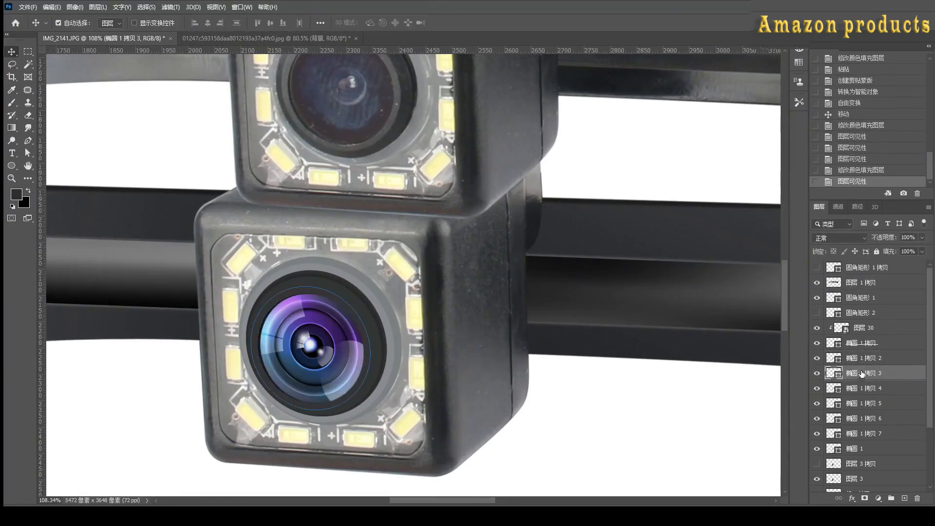
pyautogui.scroll(-1, 499, 305)
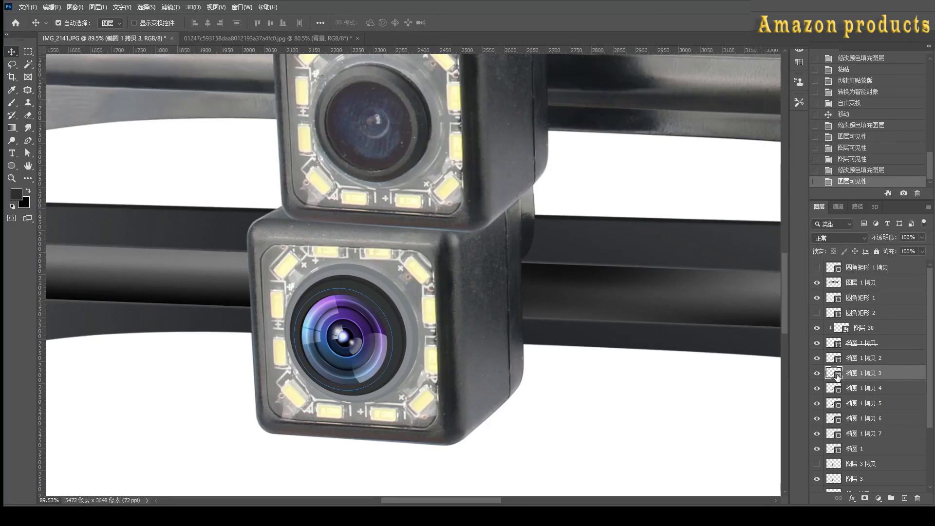
pyautogui.doubleClick(836, 375)
pyautogui.click(693, 393)
pyautogui.click(911, 335)
# Add a new layer clipped to 椭圆 1 拷贝 3 and brush soft black shading onto that ring.
pyautogui.click(905, 499)
pyautogui.hotkey('ctrl', 'alt', 'g')
pyautogui.press('b')
pyautogui.press('d')
pyautogui.click(817, 388)
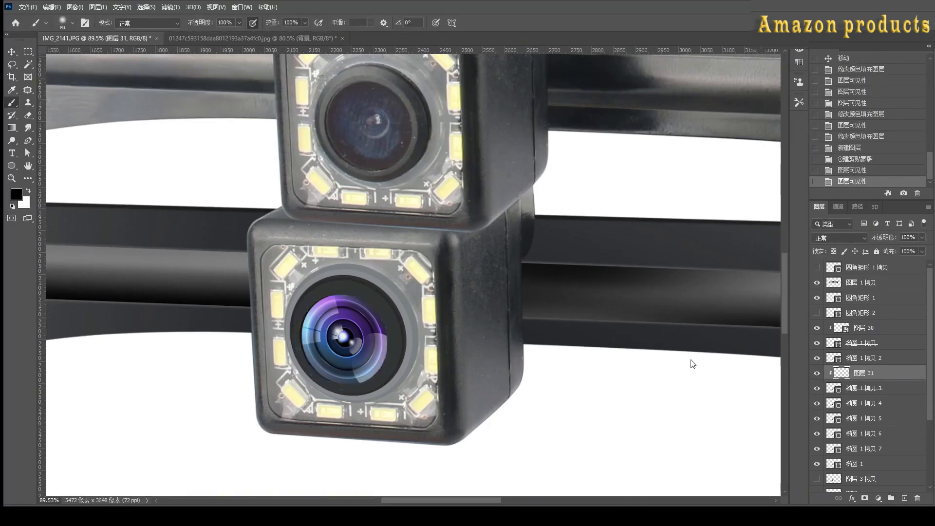
pyautogui.click(344, 340)
pyautogui.hotkey('ctrl', 'z')
pyautogui.click(356, 312)
pyautogui.hotkey('ctrl', 'z')
pyautogui.click(352, 337)
pyautogui.click(341, 304)
pyautogui.hotkey('ctrl', 'z')
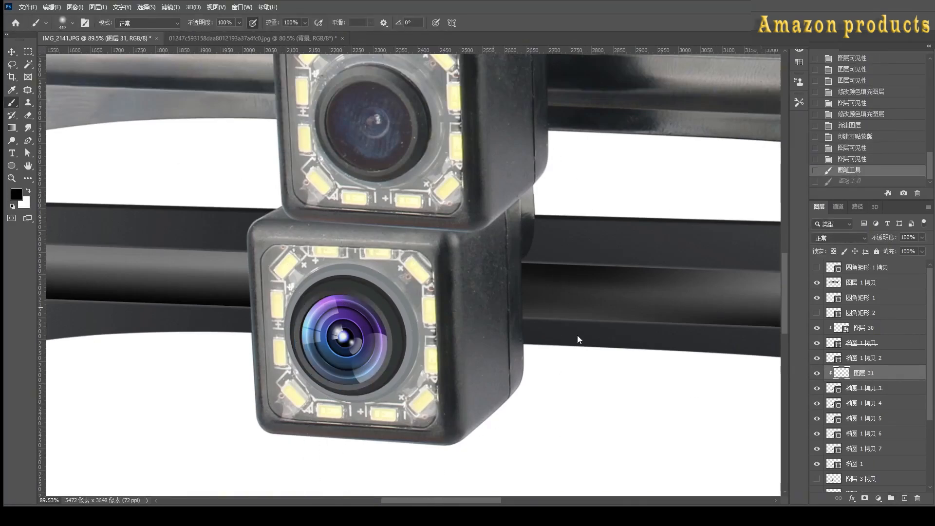
# Add another layer clipped to 椭圆 1 拷贝 3 and brush soft white highlights on the ring's left and right sides.
pyautogui.click(361, 389)
pyautogui.click(904, 498)
pyautogui.hotkey('ctrl', 'alt', 'g')
pyautogui.press('x')
pyautogui.click(293, 339)
pyautogui.click(393, 322)
pyautogui.hotkey('ctrl', 'z')
pyautogui.click(405, 326)
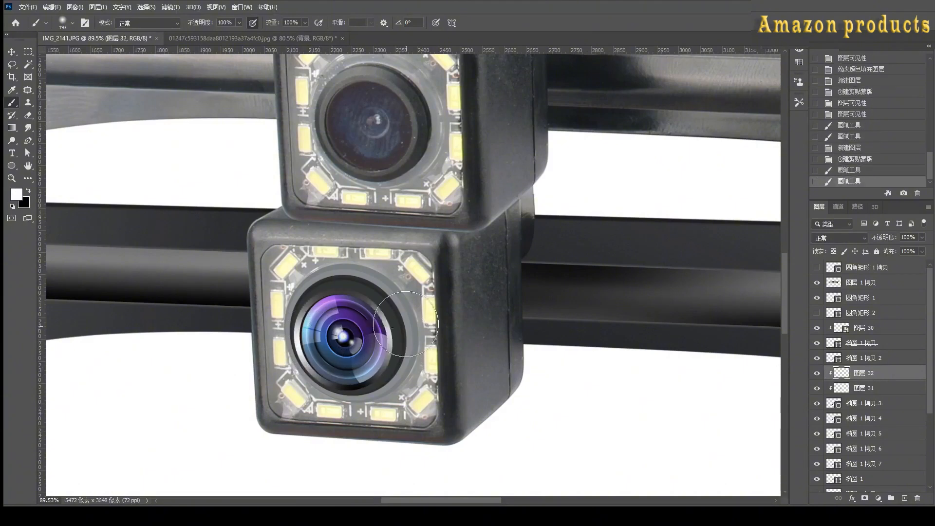
pyautogui.hotkey('ctrl', 'z')
pyautogui.hotkey('ctrl', 'z')
pyautogui.hotkey('ctrl', 'shift', 'z')
pyautogui.hotkey('ctrl', 'shift', 'z')
pyautogui.click(349, 262)
pyautogui.hotkey('ctrl', 'z')
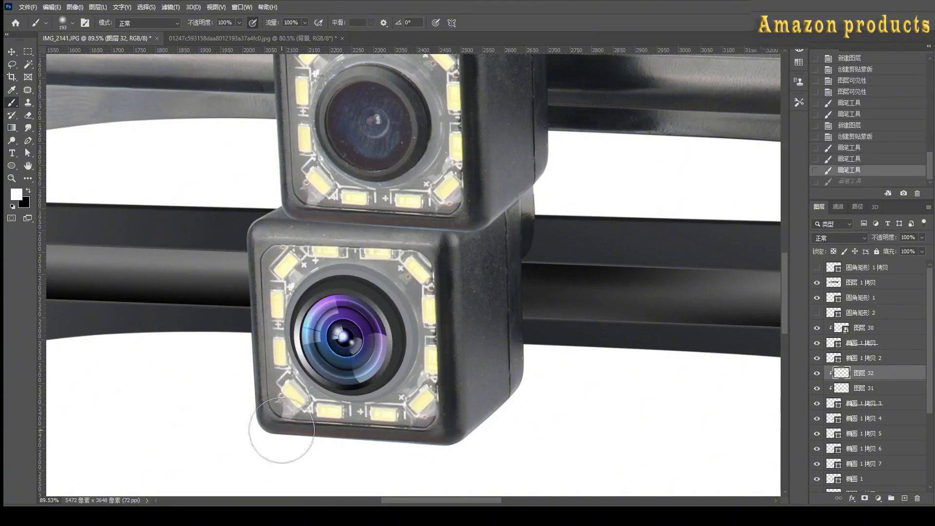
# Add a new layer clipped to 椭圆 1 拷贝 4 and brush soft black shading down the ring's right side.
pyautogui.click(850, 420)
pyautogui.click(818, 421)
pyautogui.click(817, 421)
pyautogui.click(818, 421)
pyautogui.click(905, 499)
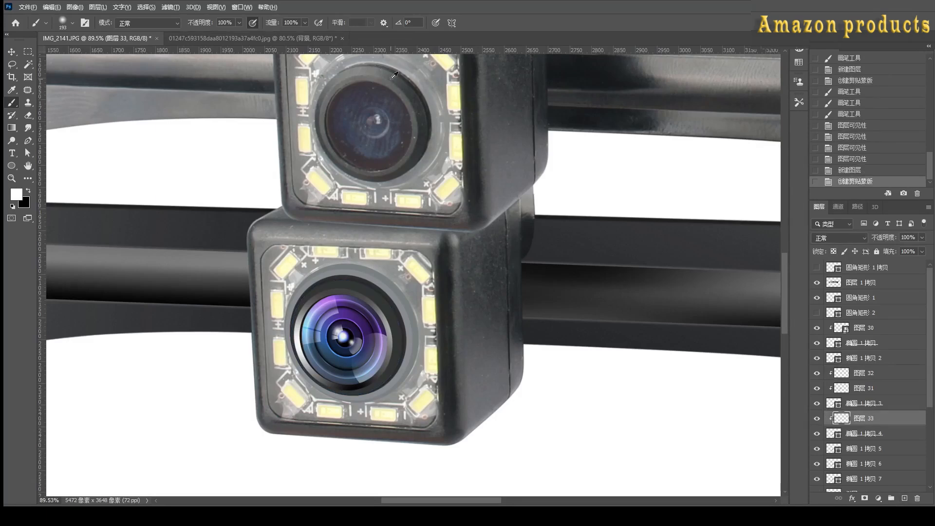
pyautogui.hotkey('ctrl', 'alt', 'g')
pyautogui.click(815, 434)
pyautogui.click(817, 433)
pyautogui.press('x')
pyautogui.hotkey('ctrl', 'z')
pyautogui.moveTo(416, 312); pyautogui.dragTo(414, 375)
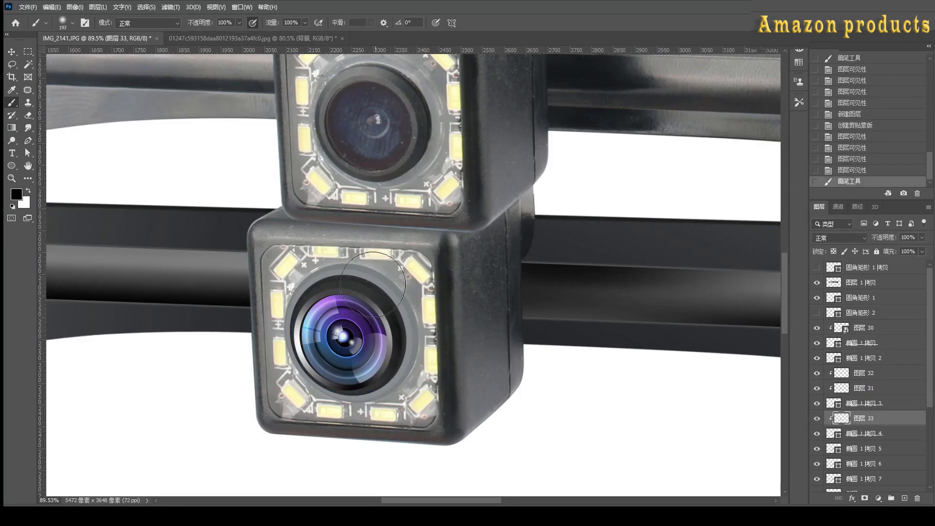
pyautogui.hotkey('ctrl', 'z')
# Brush white highlights on the upper-left and lower-left of the 椭圆 1 拷贝 4 ring, and on its lower-right in another clipped layer.
pyautogui.press('x')
pyautogui.moveTo(307, 280); pyautogui.dragTo(336, 268)
pyautogui.moveTo(311, 391); pyautogui.dragTo(292, 409)
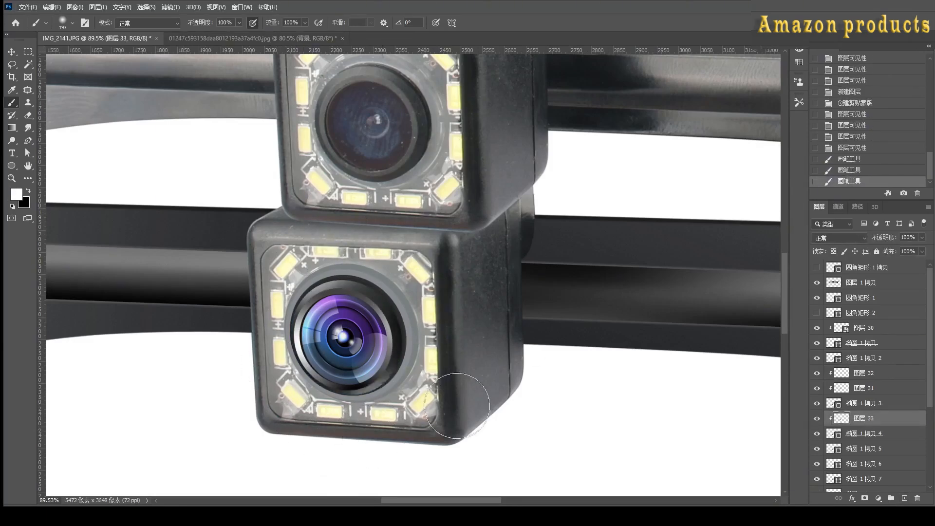
pyautogui.hotkey('ctrl', 'shift', 'alt', 'n')
pyautogui.hotkey('ctrl', 'alt', 'g')
pyautogui.moveTo(411, 438); pyautogui.dragTo(457, 379)
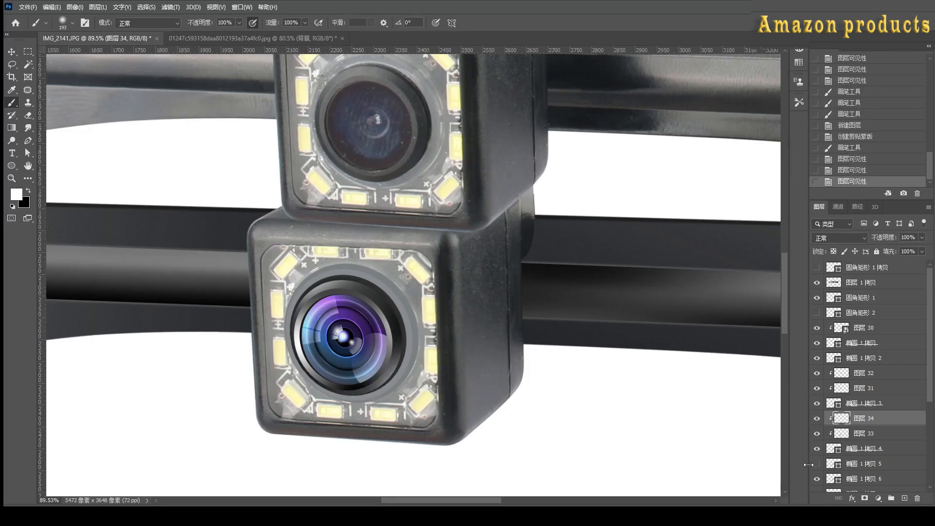
# Recolour the 椭圆 1 拷贝 5 ring black.
pyautogui.click(818, 464)
pyautogui.click(834, 464)
pyautogui.keyDown('ctrl'); pyautogui.click(835, 465); pyautogui.keyUp('ctrl')
pyautogui.hotkey('ctrl', 'd')
pyautogui.hotkey('ctrl', 'Delete')
pyautogui.press('v')
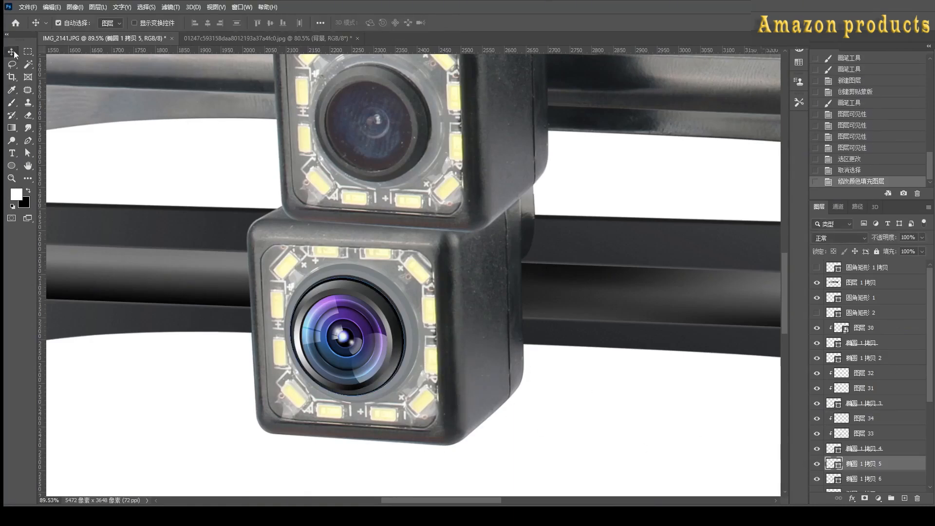
# Add a new layer clipped to 椭圆 1 拷贝 7 and brush a soft white highlight on the ring's upper-right side.
pyautogui.scroll(-1, 721, 438)
pyautogui.scroll(-2, 851, 426)
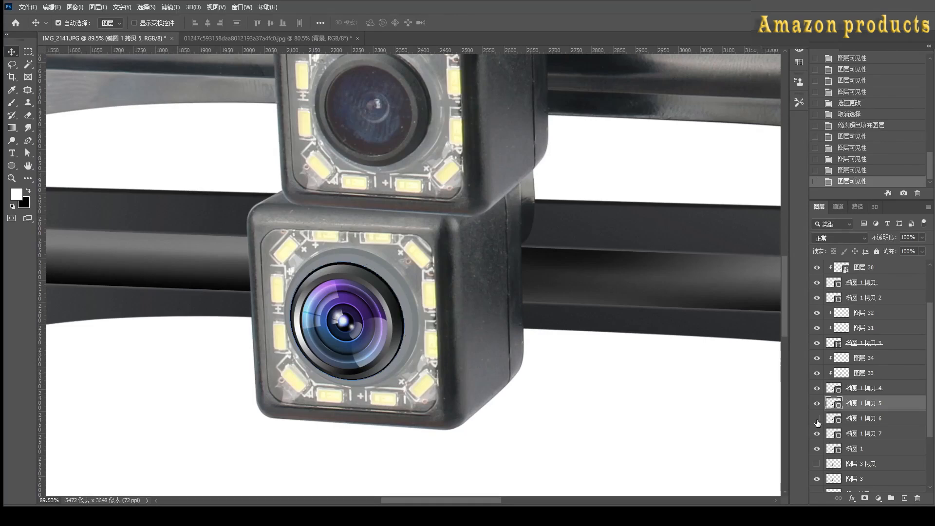
pyautogui.click(818, 421)
pyautogui.scroll(2, 461, 373)
pyautogui.click(836, 439)
pyautogui.click(905, 498)
pyautogui.keyDown('alt'); pyautogui.click(864, 440); pyautogui.keyUp('alt')
pyautogui.press('b')
pyautogui.click(397, 302)
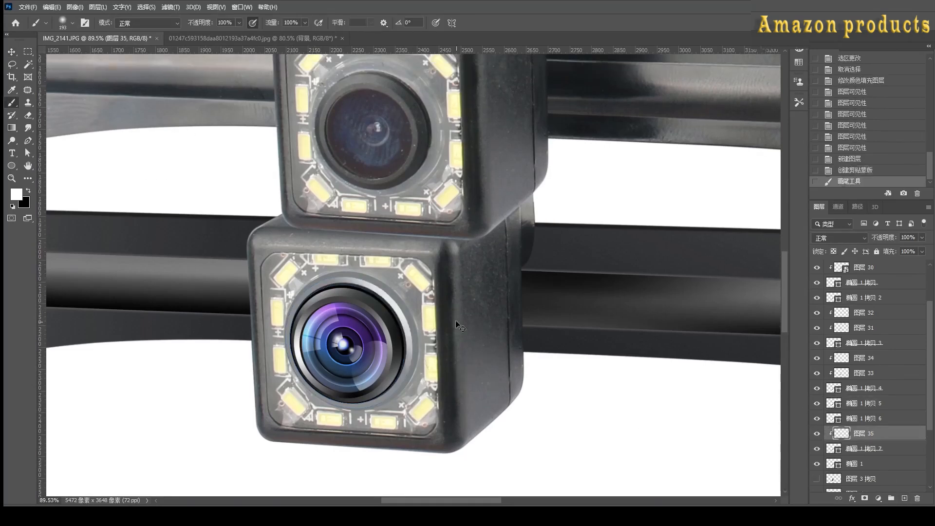
# Brush further soft white highlights around the 椭圆 1 拷贝 7 outer ring.
pyautogui.click(341, 460)
pyautogui.click(347, 246)
pyautogui.hotkey('ctrl', 'z')
pyautogui.click(212, 235)
pyautogui.click(213, 248)
pyautogui.click(214, 262)
pyautogui.click(215, 274)
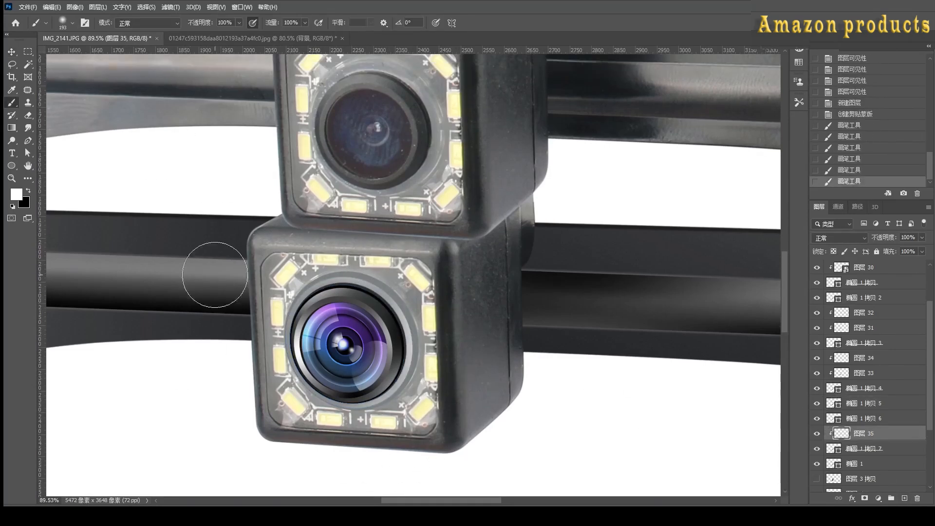
# Add a new layer clipped to 椭圆 1 and brush soft black shading onto the outermost lens ring.
pyautogui.click(858, 466)
pyautogui.click(904, 498)
pyautogui.keyDown('alt'); pyautogui.click(860, 470); pyautogui.keyUp('alt')
pyautogui.press('x')
pyautogui.click(363, 248)
pyautogui.hotkey('ctrl', 'z')
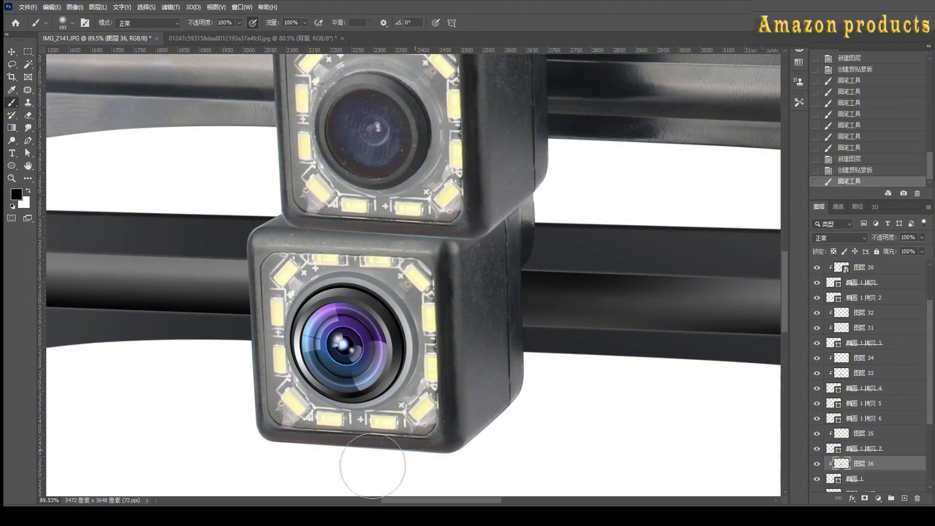
pyautogui.click(227, 274)
# Add another clipped layer beneath 图层 35 and brush soft black shading around the 椭圆 1 拷贝 7 ring.
pyautogui.click(869, 433)
pyautogui.click(905, 499)
pyautogui.keyDown('alt'); pyautogui.click(860, 440); pyautogui.keyUp('alt')
pyautogui.moveTo(864, 433); pyautogui.dragTo(864, 455)
pyautogui.click(380, 290)
pyautogui.hotkey('ctrl', 'z')
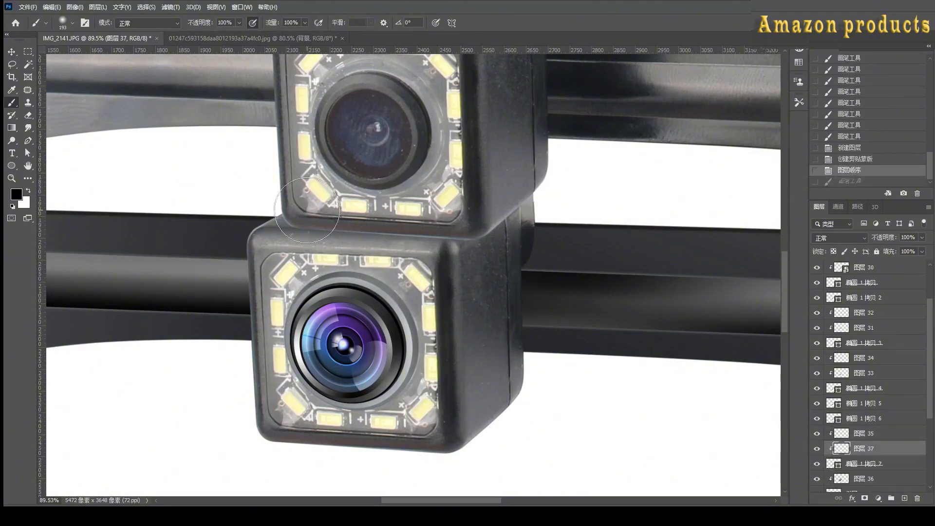
pyautogui.click(404, 312)
pyautogui.click(336, 413)
pyautogui.hotkey('ctrl', 'z')
pyautogui.click(449, 245)
pyautogui.click(390, 420)
# Save the retouched camera document as IMG_2141.psd.
pyautogui.press('v')
pyautogui.scroll(-2, 391, 420)
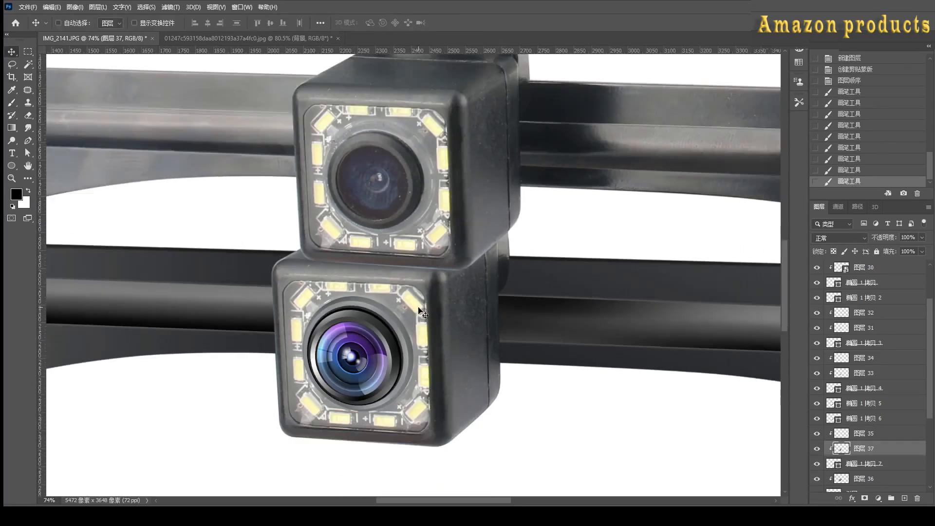
pyautogui.hotkey('ctrl', 's')
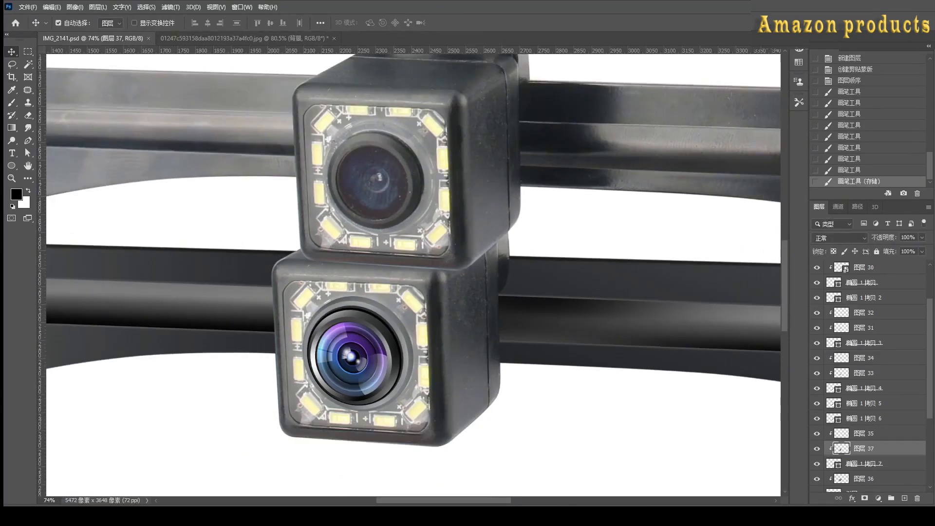
# Compare the redrawn lens with the camera in the reference image 9070079BK_.jpg.
pyautogui.click(400, 39)
pyautogui.scroll(-1, 460, 273)
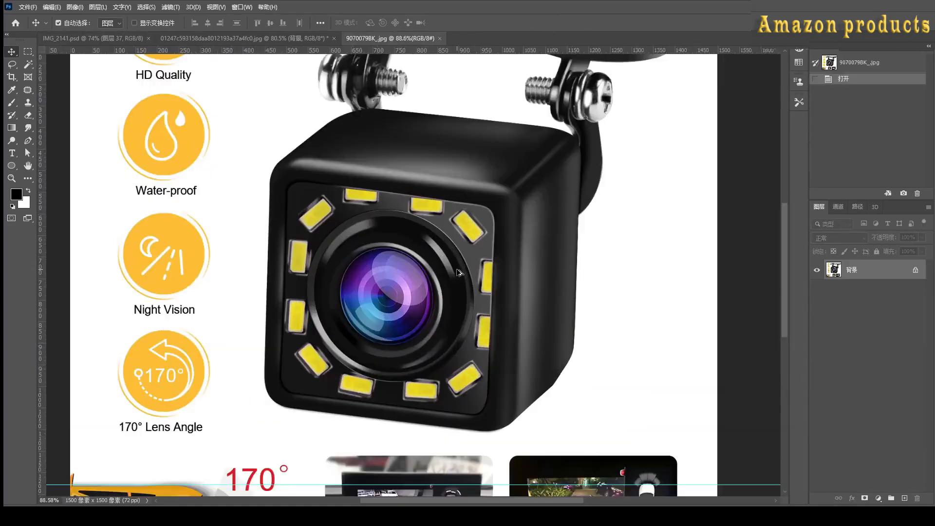
pyautogui.click(123, 38)
pyautogui.scroll(3, 378, 302)
pyautogui.scroll(-2, 378, 302)
pyautogui.click(414, 39)
pyautogui.click(99, 39)
pyautogui.scroll(1, 379, 316)
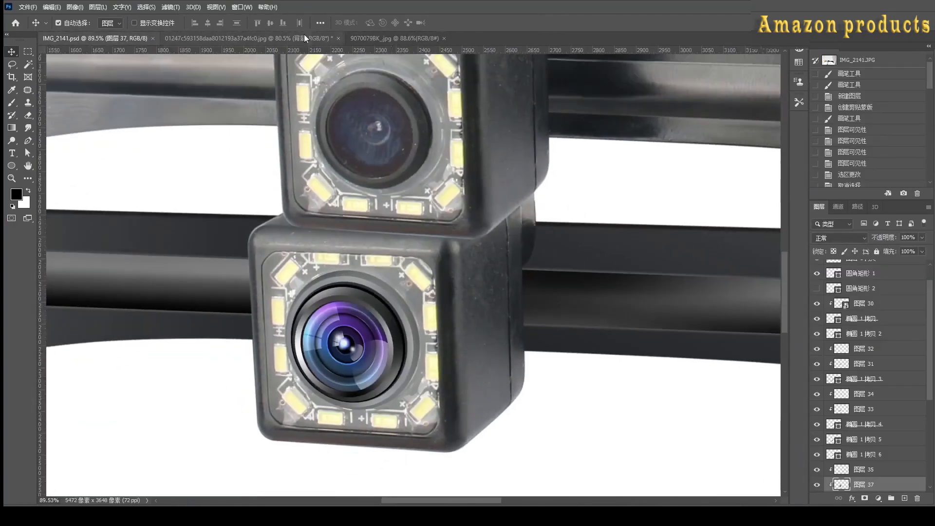
pyautogui.click(372, 38)
pyautogui.click(139, 39)
# Brush large soft black shading onto 图层 33 from both sides of the lens ring.
pyautogui.moveTo(395, 340); pyautogui.dragTo(381, 315)
pyautogui.click(384, 314)
pyautogui.click(815, 409)
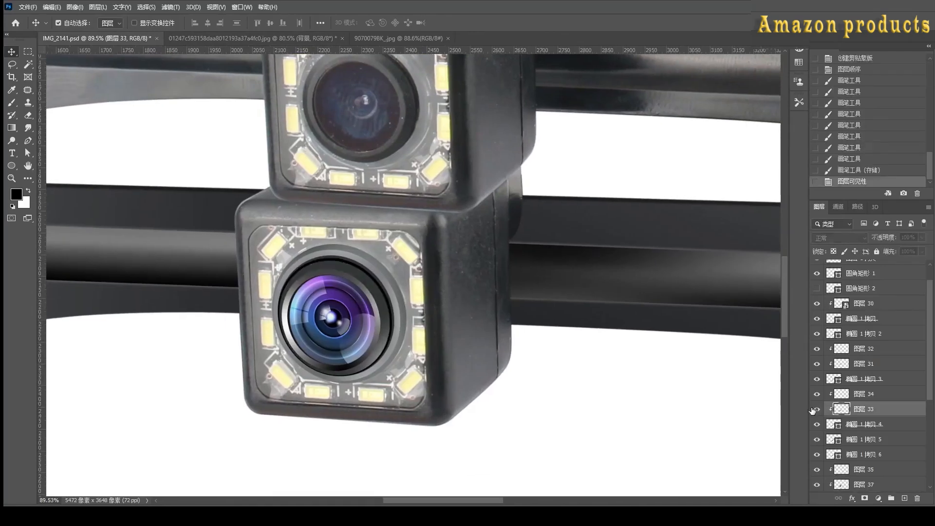
pyautogui.press('b')
pyautogui.click(524, 307)
pyautogui.click(438, 284)
pyautogui.click(196, 254)
pyautogui.click(193, 332)
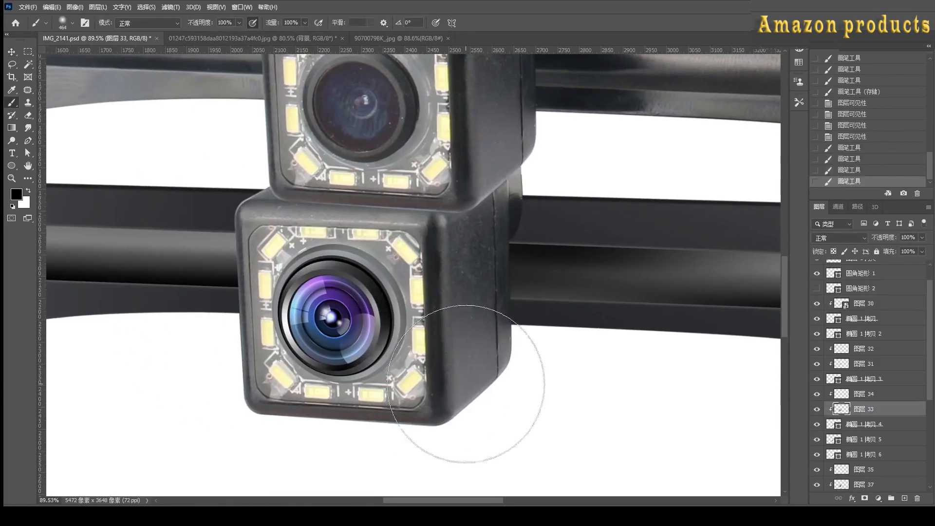
pyautogui.click(410, 385)
# Brush soft black shading on 图层 31 along the lower-left part of the lens ring.
pyautogui.click(12, 51)
pyautogui.click(358, 280)
pyautogui.click(13, 103)
pyautogui.keyDown('alt'); pyautogui.rightClick(602, 308); pyautogui.keyUp('alt')
pyautogui.hotkey('ctrl', 'z')
pyautogui.moveTo(316, 273); pyautogui.dragTo(366, 270)
pyautogui.hotkey('ctrl', 'z')
pyautogui.click(329, 394)
pyautogui.click(312, 389)
pyautogui.click(298, 376)
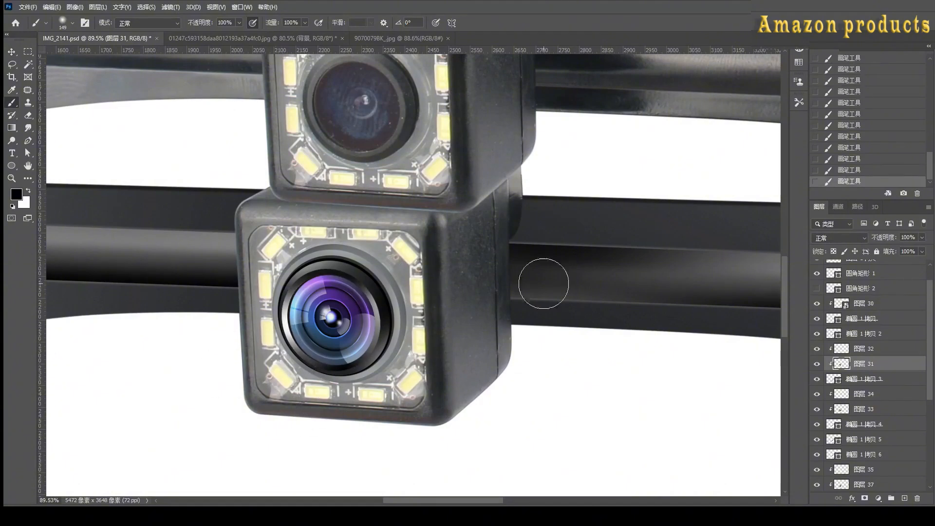
# Check the effect of 图层 32 by toggling its visibility and set its opacity to 97%.
pyautogui.click(816, 348)
pyautogui.click(816, 348)
pyautogui.click(870, 349)
pyautogui.click(11, 51)
pyautogui.moveTo(307, 129); pyautogui.dragTo(295, 165)
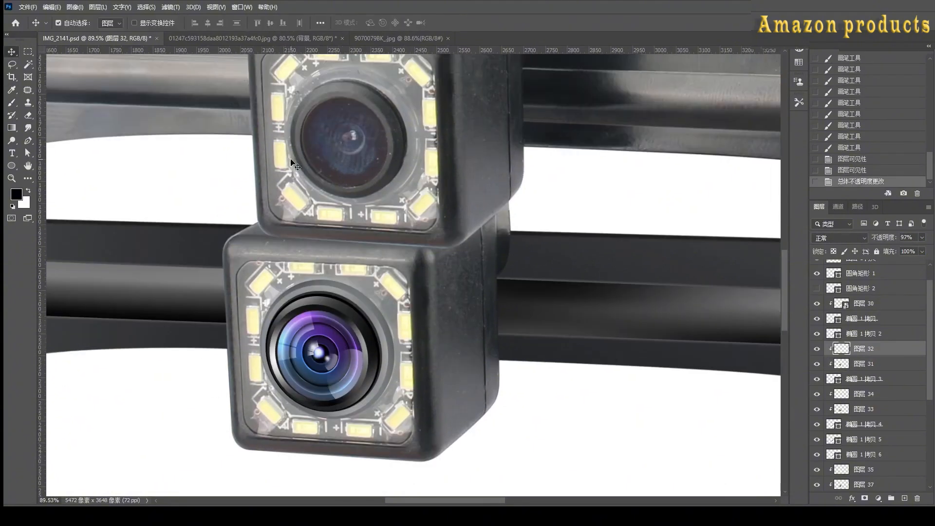
# Brush further soft black shading on 图层 33 along the right side of the lens ring.
pyautogui.click(368, 343)
pyautogui.click(818, 410)
pyautogui.click(11, 102)
pyautogui.click(358, 311)
pyautogui.hotkey('ctrl', 'z')
pyautogui.click(371, 312)
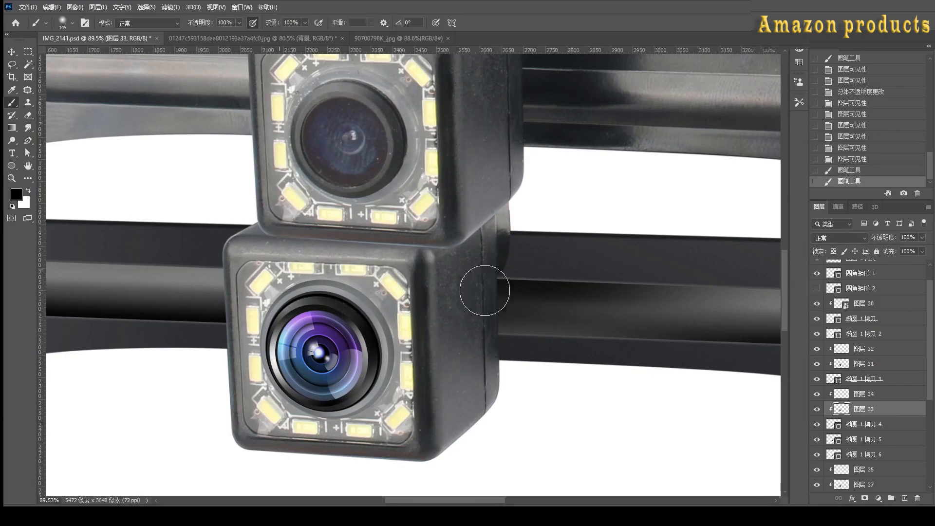
pyautogui.hotkey('ctrl', 'z')
pyautogui.click(397, 282)
pyautogui.click(409, 336)
# Draw a rounded rectangle above 图层 3 over the camera's LED face plate and distort it to the plate's perspective.
pyautogui.click(28, 52)
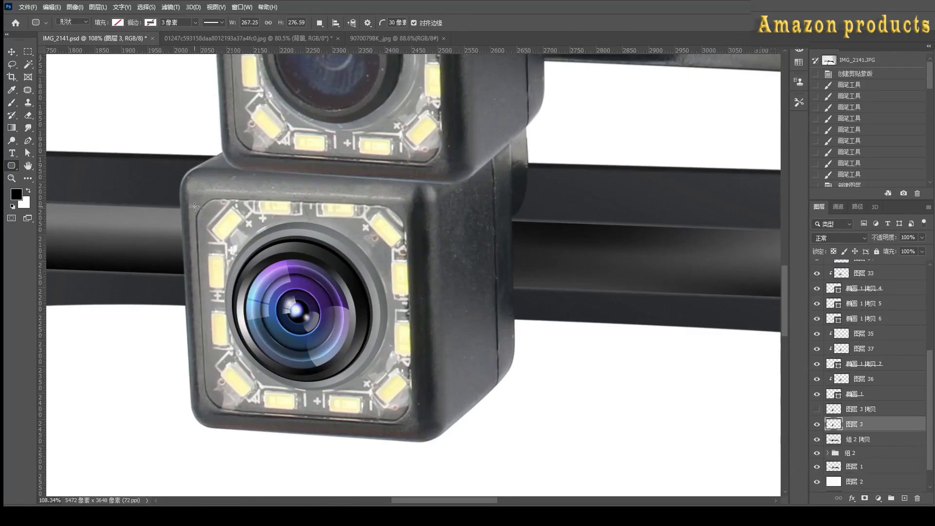
pyautogui.moveTo(194, 207); pyautogui.dragTo(240, 260)
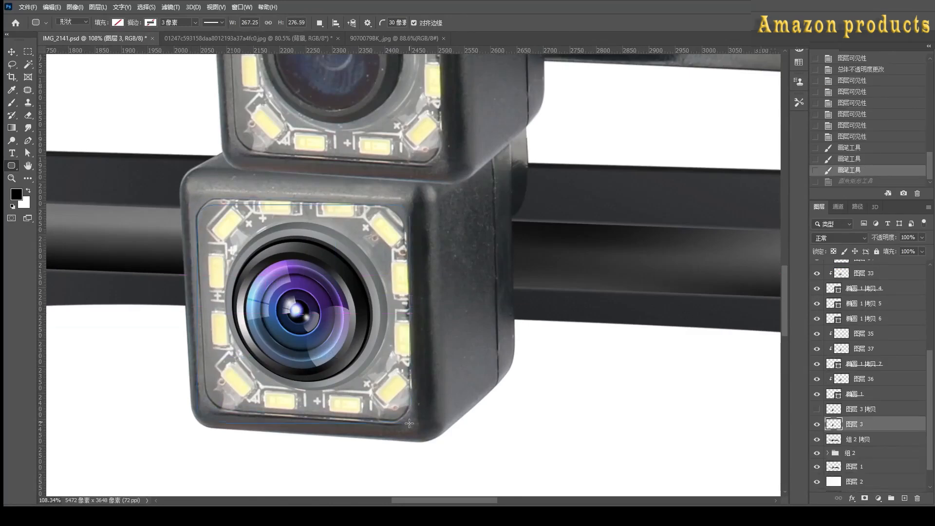
pyautogui.moveTo(409, 423); pyautogui.dragTo(411, 422)
pyautogui.hotkey('ctrl', 't')
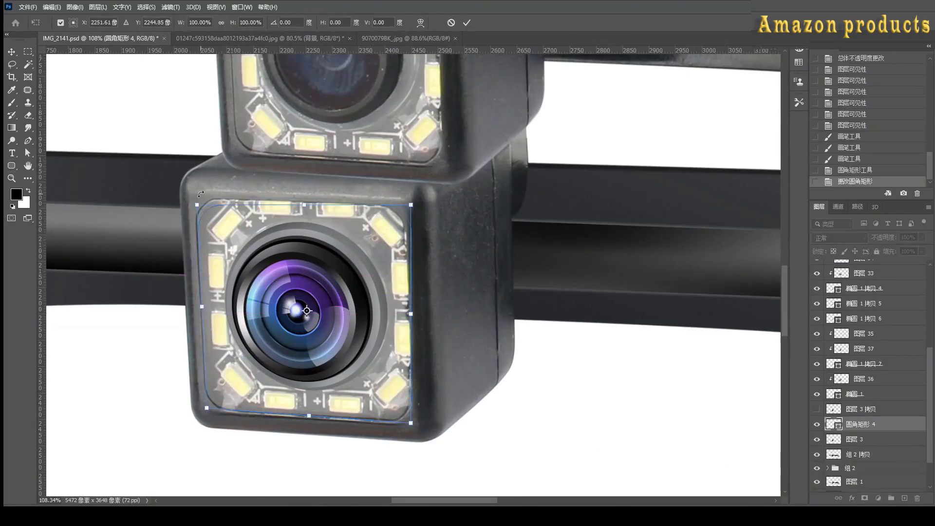
pyautogui.press('Return')
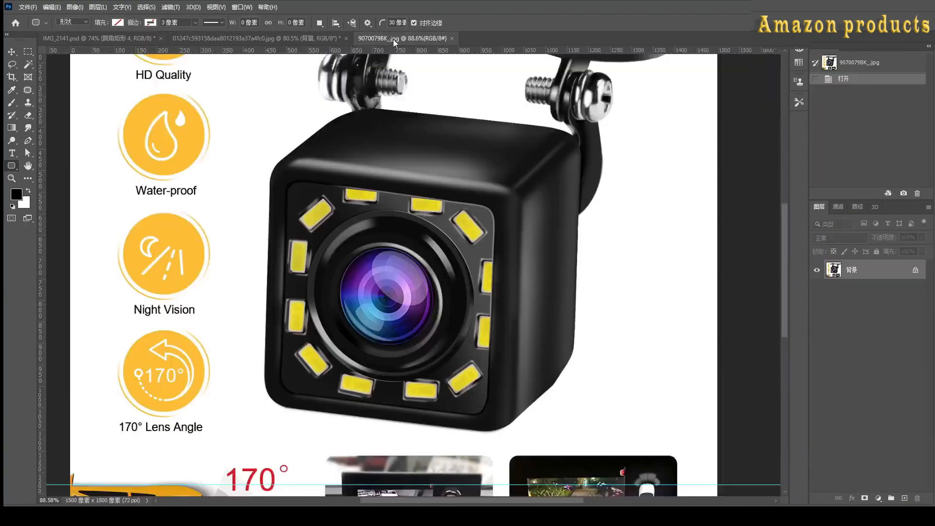
# Make 圆角矩形 5 fully transparent and skew it to the outline of the right-hand LED in the bottom row.
pyautogui.scroll(3, 455, 309)
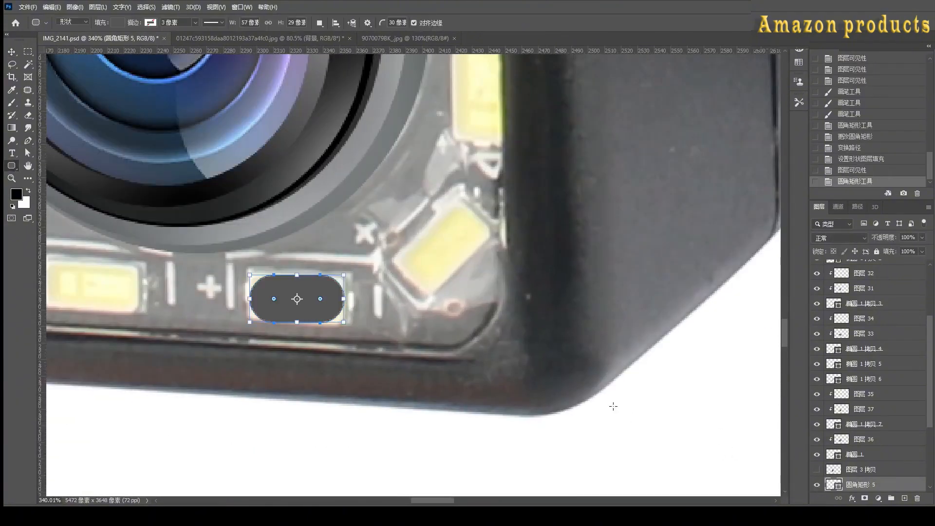
pyautogui.hotkey('ctrl', 't')
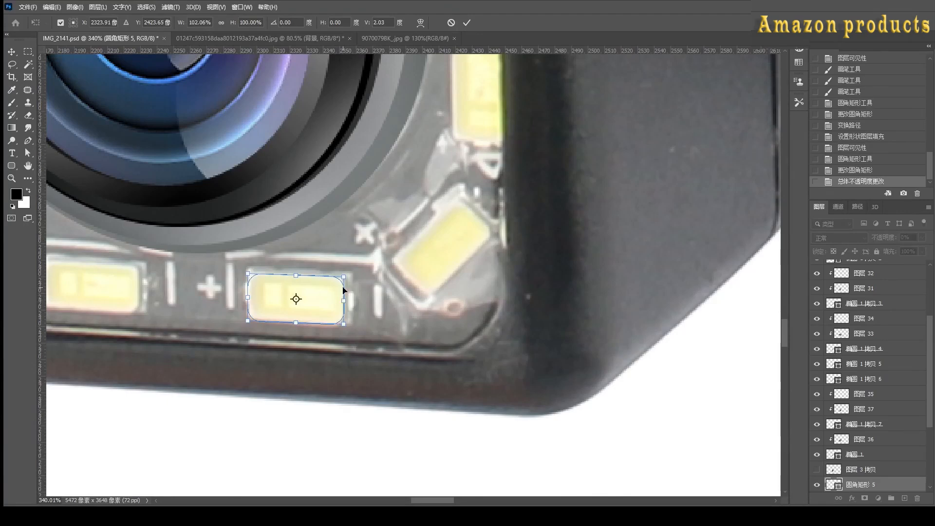
pyautogui.press('Return')
# Copy the LED inside the 圆角矩形 5 outline from 图层 3 to a new layer and place it above the shapes.
pyautogui.keyDown('ctrl'); pyautogui.click(834, 485); pyautogui.keyUp('ctrl')
pyautogui.scroll(-3, 860, 461)
pyautogui.click(856, 440)
pyautogui.hotkey('ctrl', 'j')
pyautogui.moveTo(850, 439); pyautogui.dragTo(843, 403)
# Enlarge and skew 圆角矩形 5 into a frame slightly bigger than the LED, with the 圆角矩形 4 face plate shown.
pyautogui.click(860, 424)
pyautogui.hotkey('ctrl', 't')
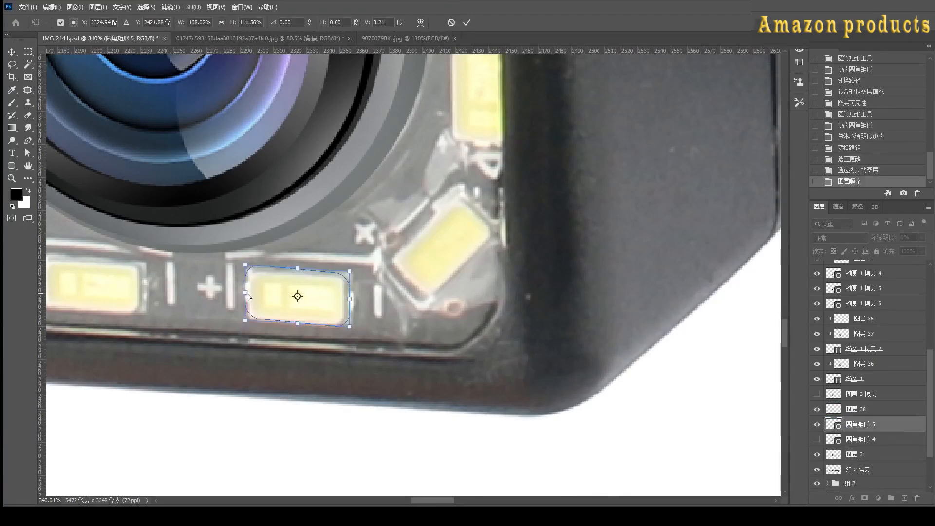
pyautogui.press('Return')
pyautogui.click(816, 439)
pyautogui.hotkey('ctrl', 't')
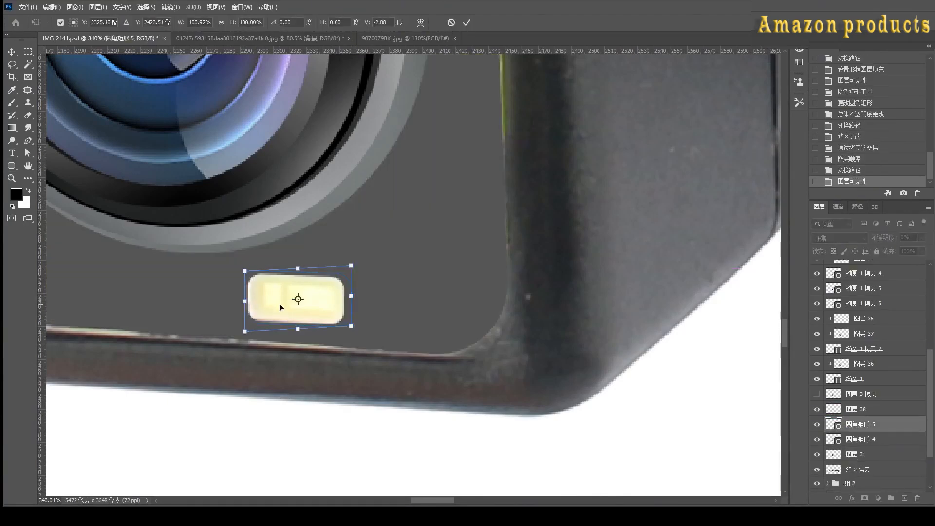
pyautogui.moveTo(351, 296); pyautogui.dragTo(349, 298)
pyautogui.press('Return')
# Recolour the 圆角矩形 5 LED frame a lighter grey and set its opacity to 100%.
pyautogui.doubleClick(834, 424)
pyautogui.click(589, 315)
pyautogui.press('Return')
pyautogui.press('0')
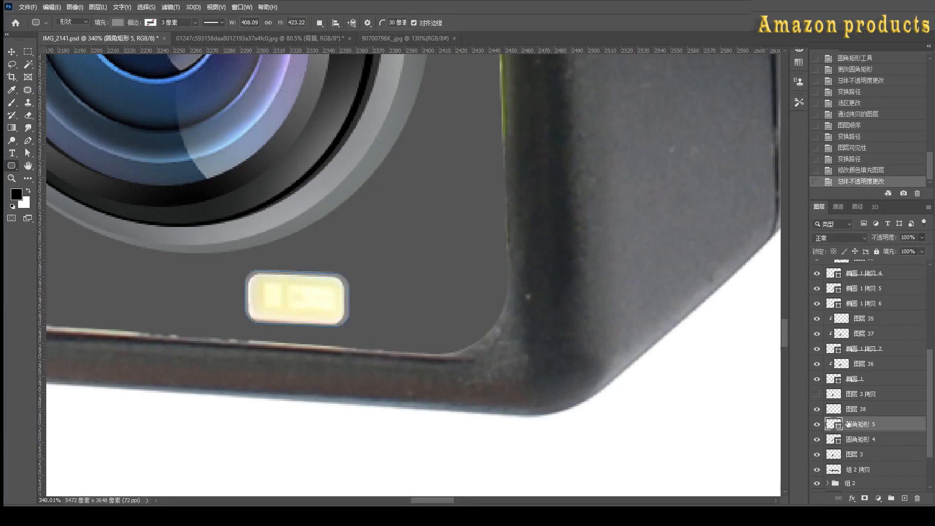
# Add a new layer clipped to the 圆角矩形 5 LED frame.
pyautogui.scroll(-13, 365, 331)
pyautogui.scroll(11, 358, 329)
pyautogui.press('v')
pyautogui.click(341, 329)
pyautogui.click(860, 424)
pyautogui.hotkey('ctrl', 'shift', 'alt', 'n')
pyautogui.hotkey('ctrl', 'alt', 'g')
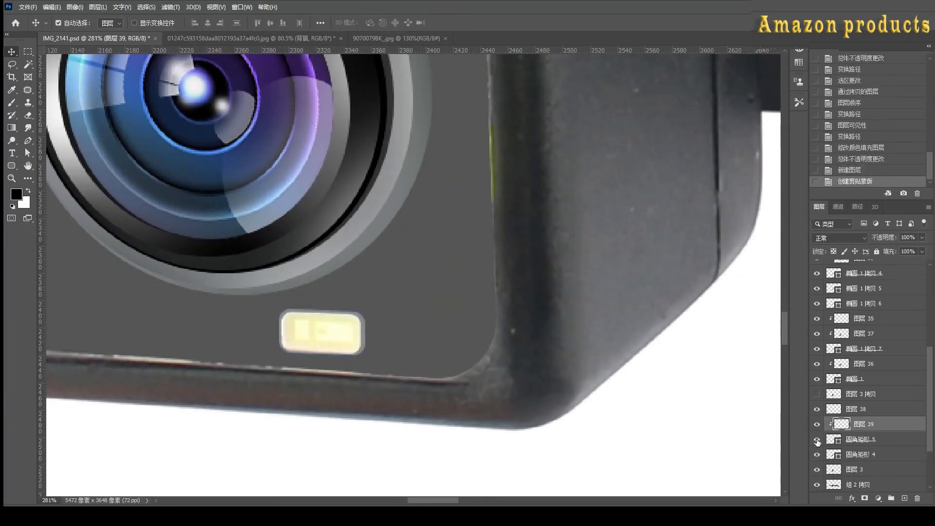
pyautogui.click(817, 441)
pyautogui.click(818, 441)
# Brush black shading with a small soft brush along the upper and lower edges of the LED frame.
pyautogui.press('b')
pyautogui.press('[')
pyautogui.press('[')
pyautogui.press('[')
pyautogui.press('[')
pyautogui.press('[')
pyautogui.press('[')
pyautogui.press('[')
pyautogui.press('[')
pyautogui.press('[')
pyautogui.press('[')
pyautogui.press('[')
pyautogui.press('[')
pyautogui.click(363, 315)
pyautogui.hotkey('ctrl', 'z')
pyautogui.moveTo(322, 306); pyautogui.dragTo(365, 312)
pyautogui.moveTo(316, 356)
pyautogui.mouseDown()
pyautogui.moveTo(360, 354)
pyautogui.moveTo(341, 354)
pyautogui.mouseUp()
pyautogui.moveTo(309, 312); pyautogui.dragTo(292, 311)
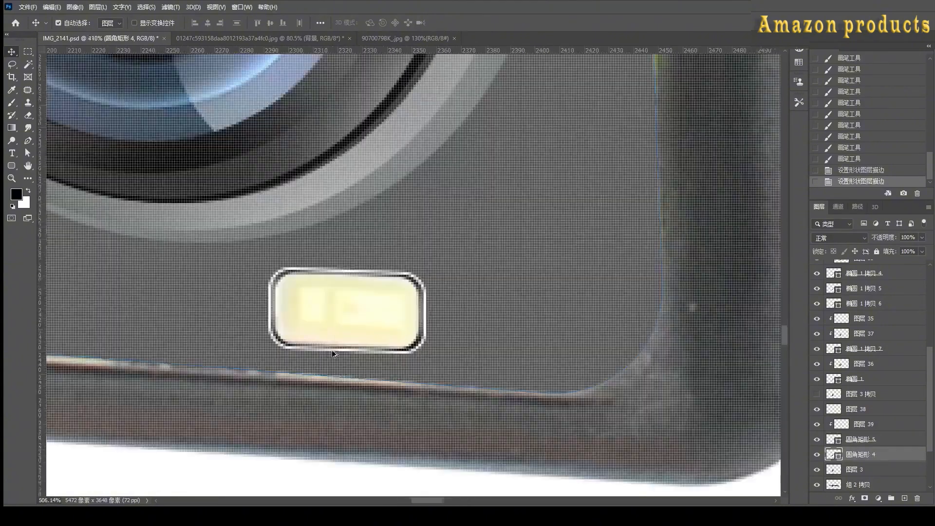
# Place a merged copy of the LED group over the neighbouring bottom LED and rotate another copy about 40.7° onto the lower-left diagonal LED.
pyautogui.press('i')
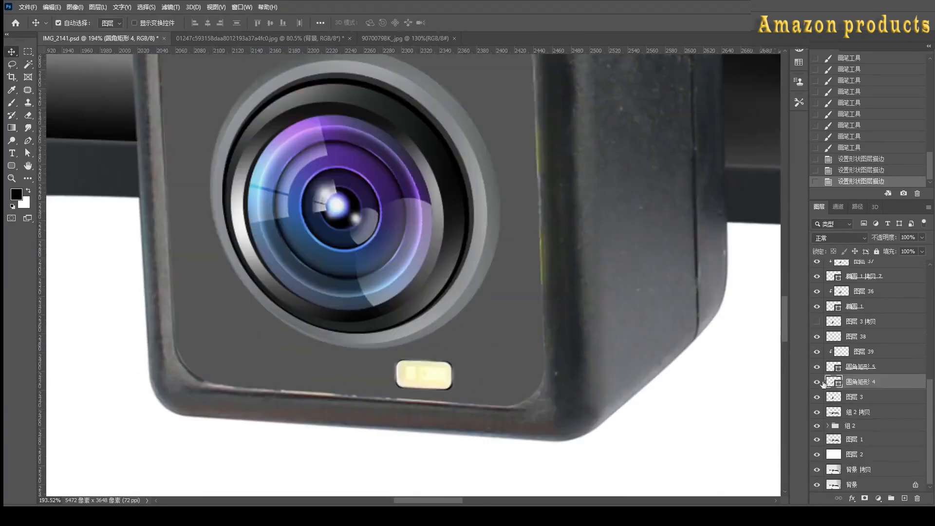
pyautogui.click(818, 336)
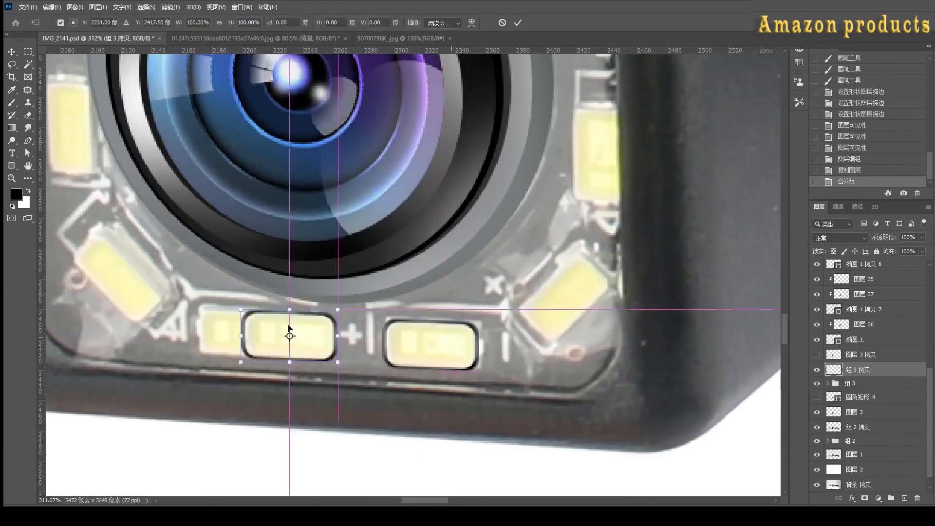
pyautogui.moveTo(315, 324); pyautogui.dragTo(136, 292)
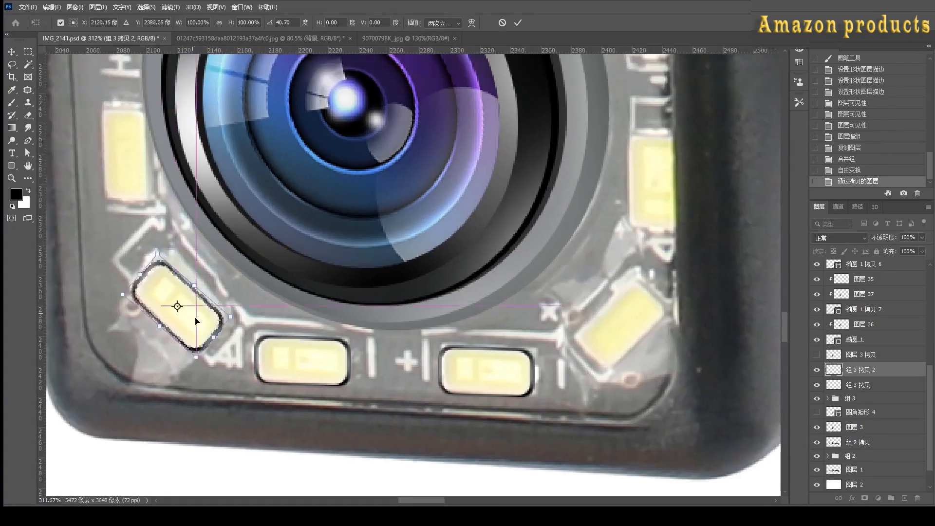
pyautogui.press('Return')
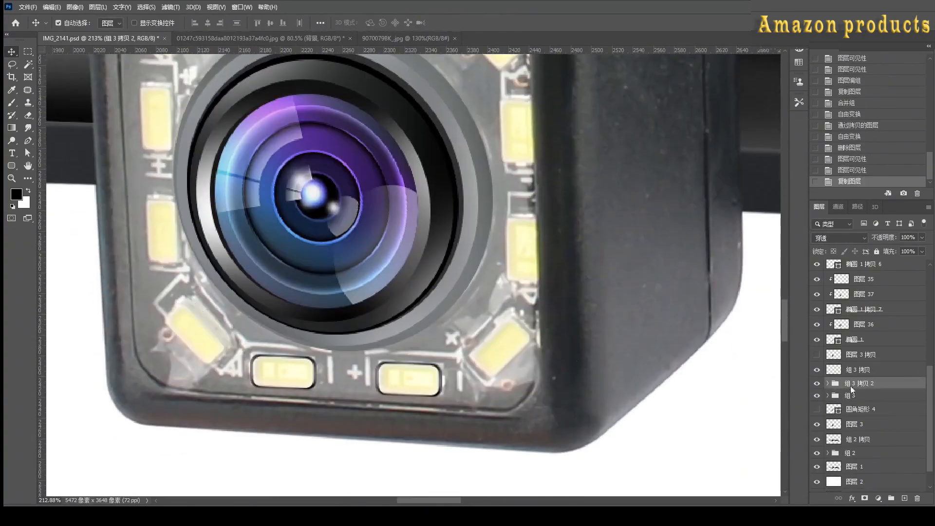
# Fit 组 3 拷贝 2 onto the lower-left diagonal LED and brush black shading on a layer clipped to its 圆角矩形 5.
pyautogui.hotkey('ctrl', 't')
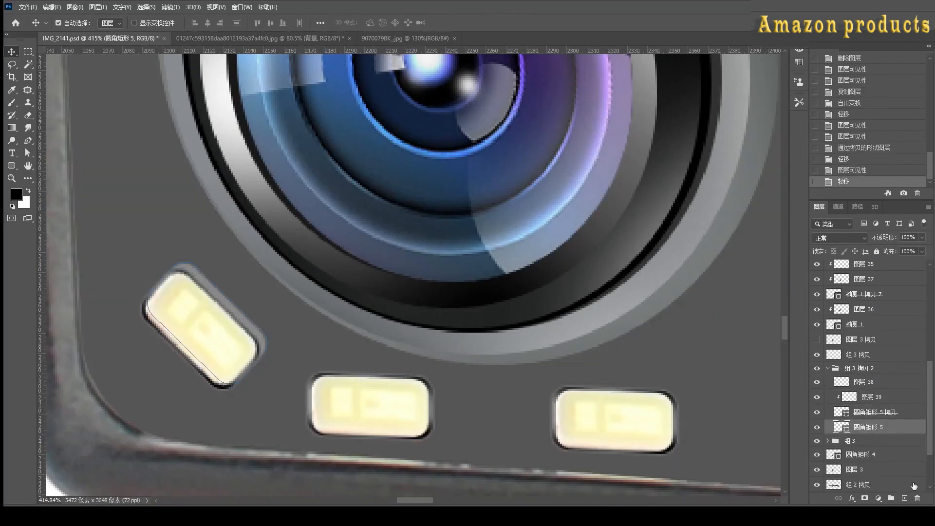
pyautogui.click(13, 104)
pyautogui.moveTo(309, 334); pyautogui.dragTo(324, 303)
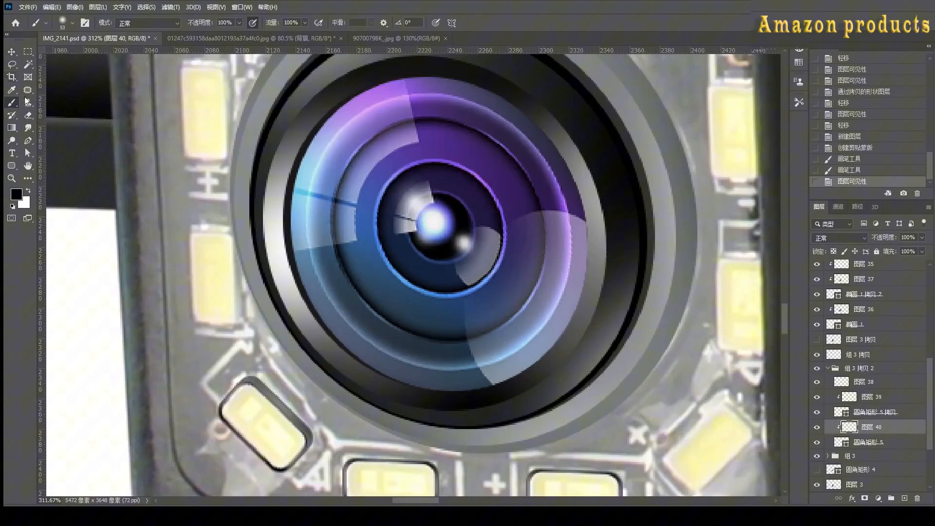
# Duplicate 组 3 拷贝 2, move the copy onto the lower LED of the left column and rotate it about 38°.
pyautogui.click(12, 51)
pyautogui.click(859, 368)
pyautogui.click(817, 368)
pyautogui.click(817, 369)
pyautogui.click(828, 369)
pyautogui.hotkey('ctrl', 'j')
pyautogui.hotkey('ctrl', 't')
pyautogui.moveTo(268, 416); pyautogui.dragTo(216, 281)
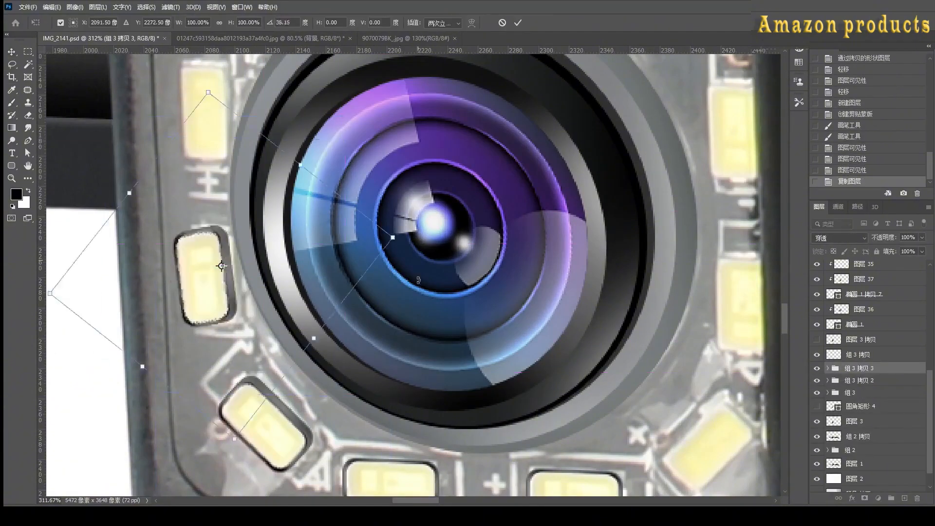
pyautogui.moveTo(430, 189); pyautogui.dragTo(432, 193)
pyautogui.press('Return')
# Nudge the 圆角矩形 5 frame of the left LED group down by two steps.
pyautogui.scroll(2, 255, 411)
pyautogui.scroll(4, 256, 411)
pyautogui.click(265, 258)
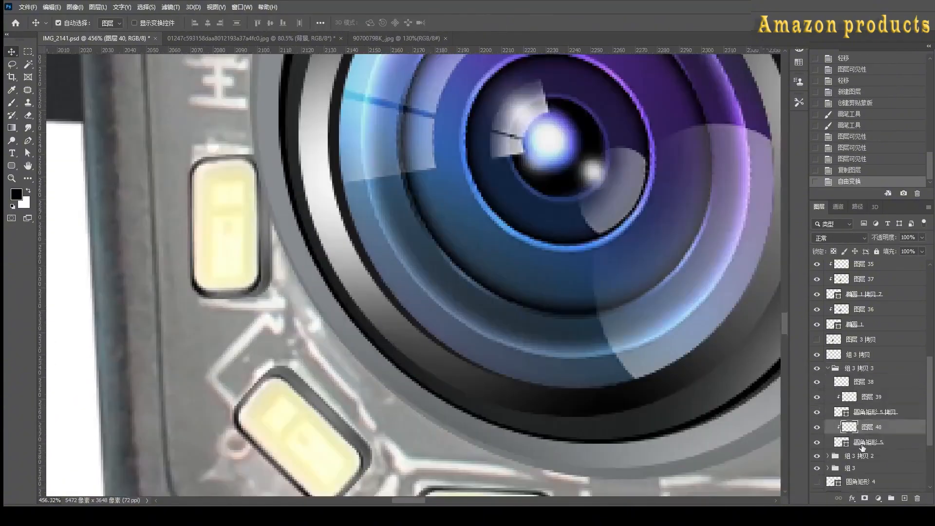
pyautogui.click(873, 442)
pyautogui.press('Down')
pyautogui.press('Down')
# Duplicate 组 3 拷贝 3 and fit the copy onto the upper LED of the left column.
pyautogui.click(828, 368)
pyautogui.click(860, 369)
pyautogui.hotkey('ctrl', 'j')
pyautogui.hotkey('ctrl', 't')
pyautogui.moveTo(239, 194); pyautogui.dragTo(231, 133)
pyautogui.moveTo(237, 134); pyautogui.dragTo(238, 241)
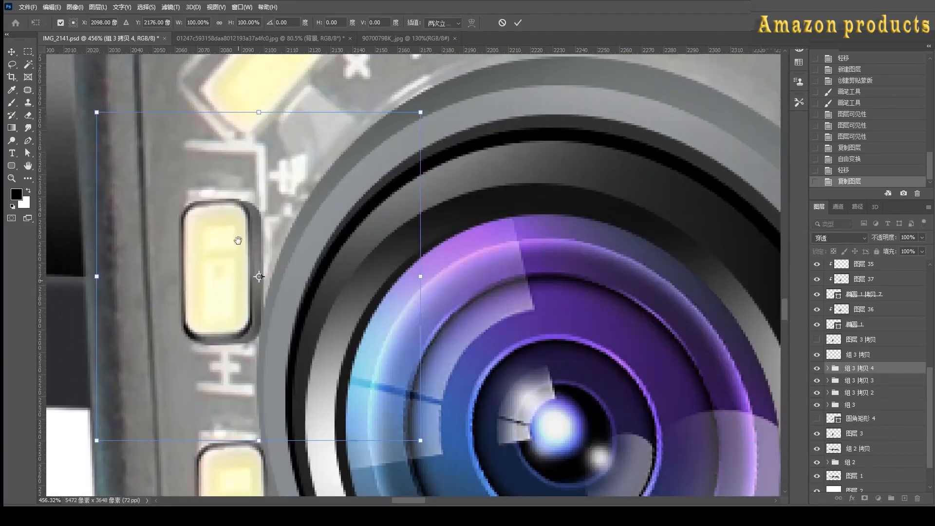
pyautogui.moveTo(96, 276); pyautogui.dragTo(95, 270)
pyautogui.press('Return')
# Duplicate the merged bottom-row LED and move the copies onto the two LEDs of the top row.
pyautogui.scroll(-11, 231, 246)
pyautogui.moveTo(297, 424); pyautogui.dragTo(318, 249)
pyautogui.click(325, 344)
pyautogui.hotkey('ctrl', 'j')
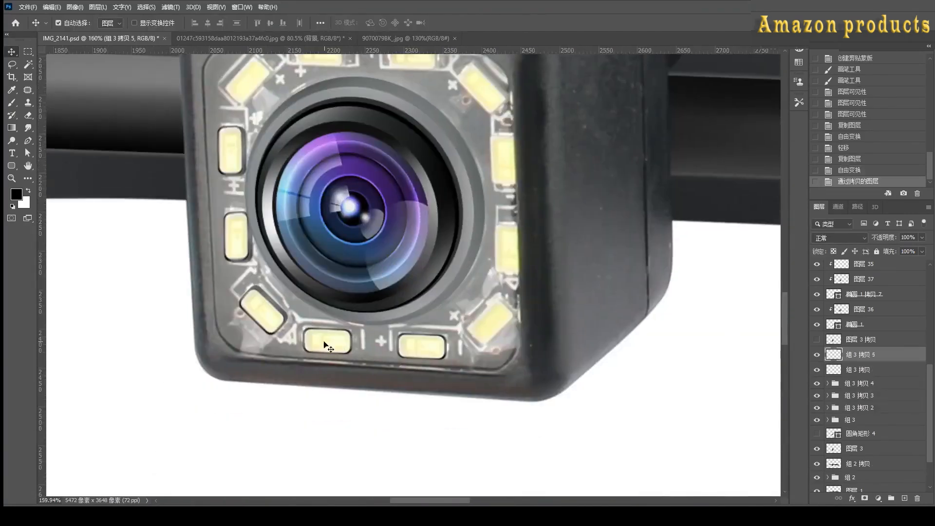
pyautogui.moveTo(326, 344); pyautogui.dragTo(279, 101)
pyautogui.moveTo(279, 101); pyautogui.dragTo(304, 307)
pyautogui.moveTo(301, 302); pyautogui.dragTo(286, 283)
pyautogui.hotkey('ctrl', 'j')
# Duplicate the top-row LED once more and rotate the copy about -38.5° over the upper-left diagonal LED.
pyautogui.hotkey('ctrl', 'j')
pyautogui.hotkey('ctrl', 't')
pyautogui.moveTo(342, 257); pyautogui.dragTo(322, 236)
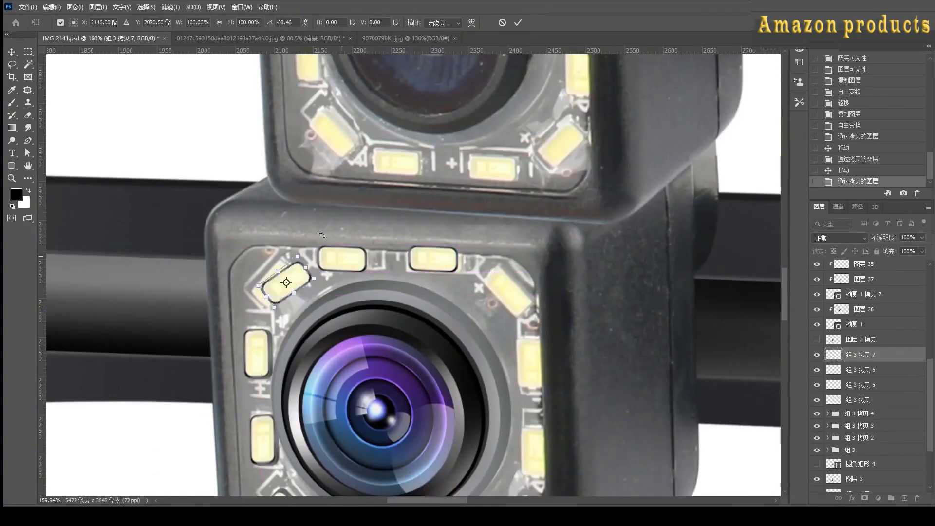
pyautogui.press('Return')
# Duplicate the 组 3 拷贝 3 LED group and fit the rotated copy over the upper-right diagonal LED.
pyautogui.moveTo(283, 294); pyautogui.dragTo(148, 218)
pyautogui.click(859, 425)
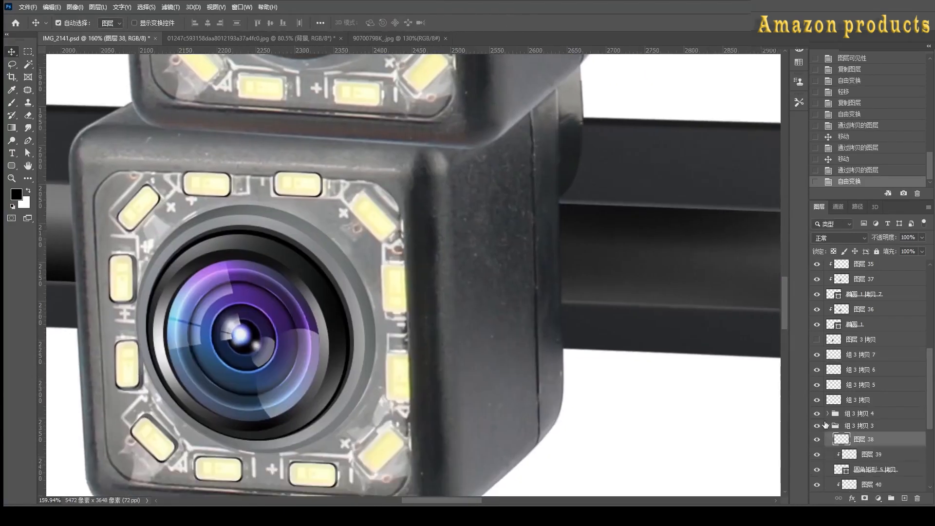
pyautogui.hotkey('ctrl', 'j')
pyautogui.hotkey('ctrl', 't')
pyautogui.moveTo(331, 226); pyautogui.dragTo(383, 190)
pyautogui.moveTo(436, 251); pyautogui.dragTo(458, 200)
pyautogui.press('Return')
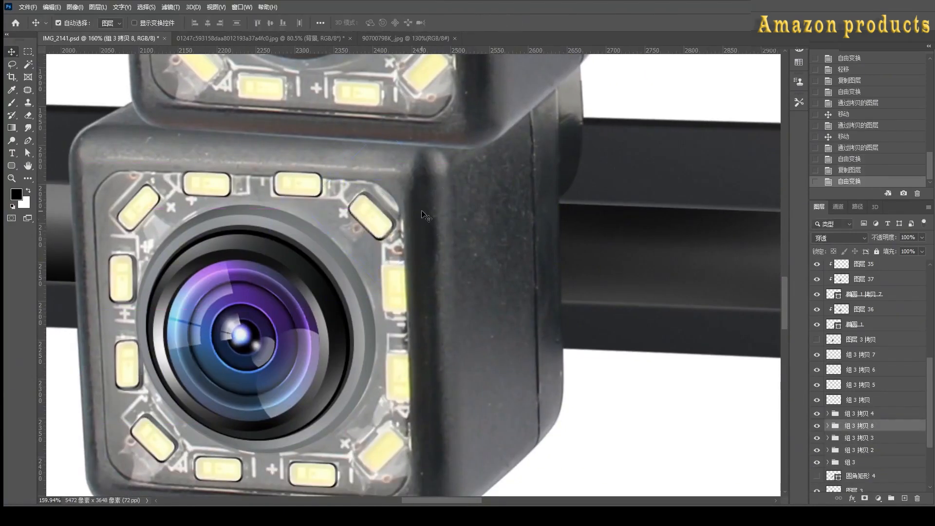
# Duplicate the left LED of the top row and rotate the copy onto the upper LED of the right column.
pyautogui.click(209, 185)
pyautogui.hotkey('ctrl', 'j')
pyautogui.moveTo(210, 185); pyautogui.dragTo(380, 291)
pyautogui.hotkey('ctrl', 't')
pyautogui.moveTo(422, 249); pyautogui.dragTo(409, 350)
pyautogui.press('Return')
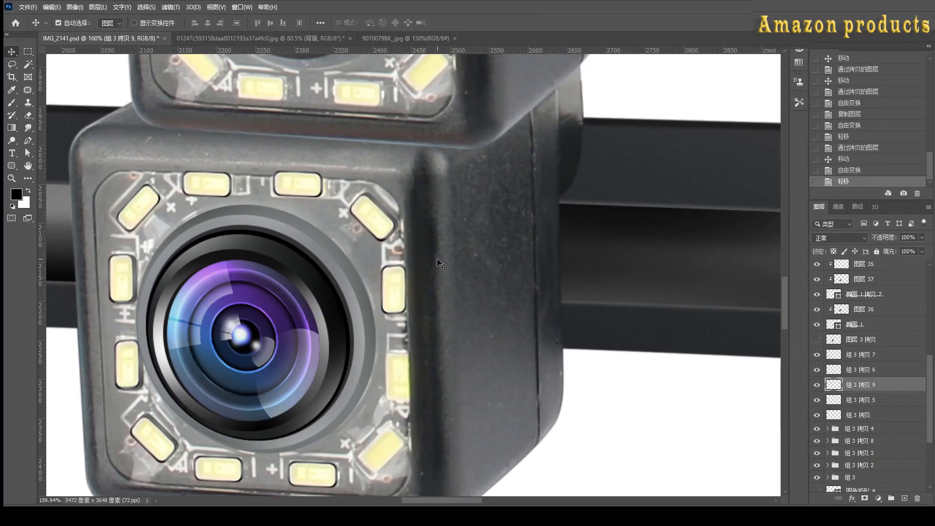
pyautogui.press('Left')
# Duplicate the right-column LED onto the LED below and rotate another copy about 48.66° over the lower-right diagonal LED.
pyautogui.hotkey('ctrl', 'j')
pyautogui.moveTo(397, 276); pyautogui.dragTo(398, 342)
pyautogui.hotkey('ctrl', 'j')
pyautogui.hotkey('ctrl', 't')
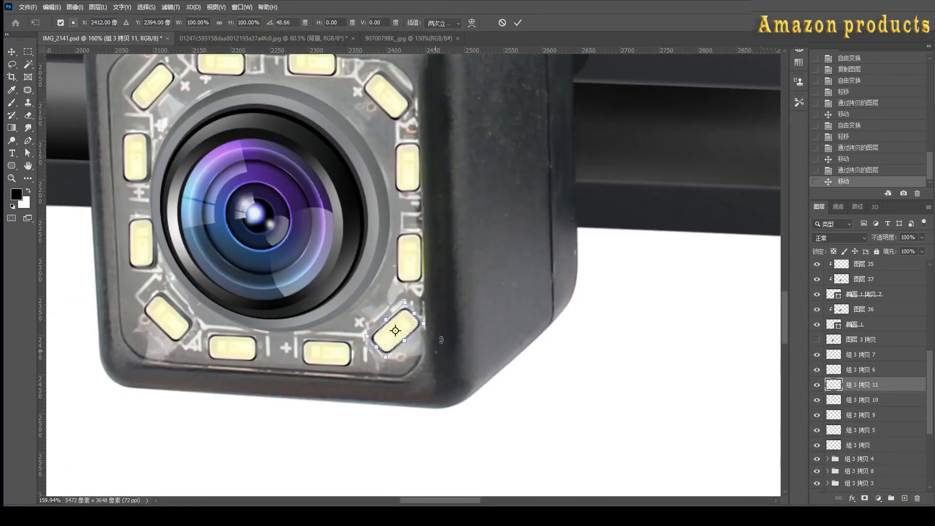
pyautogui.press('Return')
# Load the 圆角矩形 4 outline as a selection for masking the LED group and show the face plate shape.
pyautogui.scroll(-6, 371, 361)
pyautogui.click(372, 361)
pyautogui.keyDown('ctrl'); pyautogui.click(834, 425); pyautogui.keyUp('ctrl')
pyautogui.click(818, 425)
pyautogui.click(862, 423)
pyautogui.scroll(5, 866, 416)
pyautogui.click(817, 410)
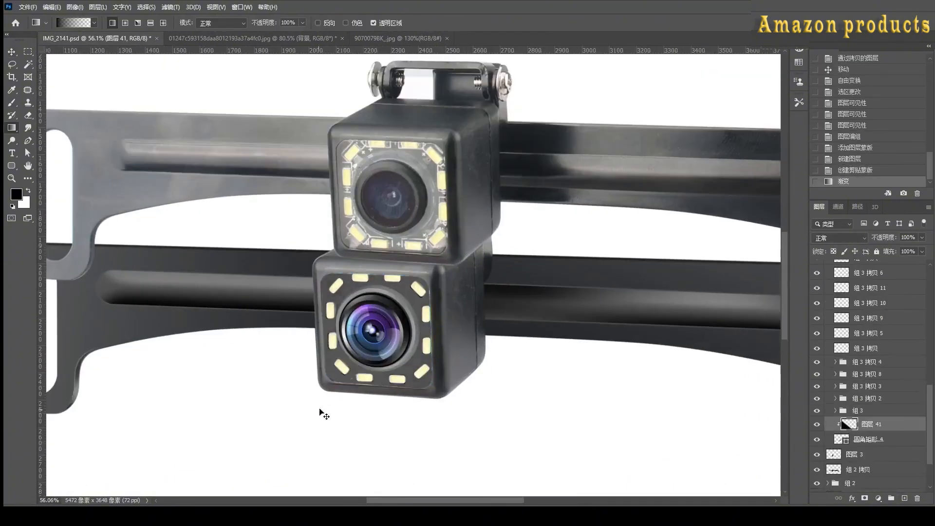
# Clip a new layer to the face plate, add a white gradient from its upper-right corner, and set 43% opacity.
pyautogui.click(904, 499)
pyautogui.keyDown('alt'); pyautogui.click(877, 432); pyautogui.keyUp('alt')
pyautogui.press('x')
pyautogui.moveTo(438, 268); pyautogui.dragTo(362, 346)
pyautogui.click(922, 237)
pyautogui.moveTo(922, 248); pyautogui.dragTo(896, 249)
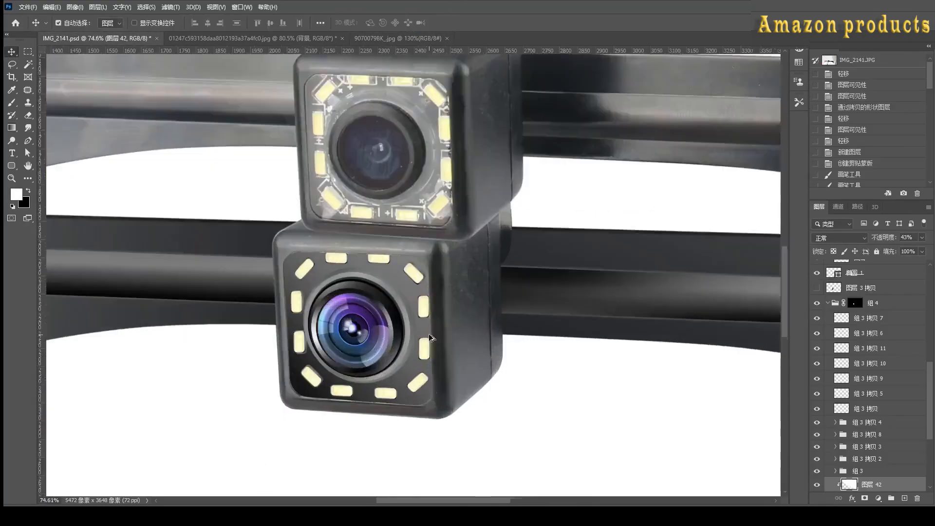
# Check the reference lens image and change the fill colour of the 椭圆 1 ring around the lens.
pyautogui.scroll(3, 426, 331)
pyautogui.click(282, 38)
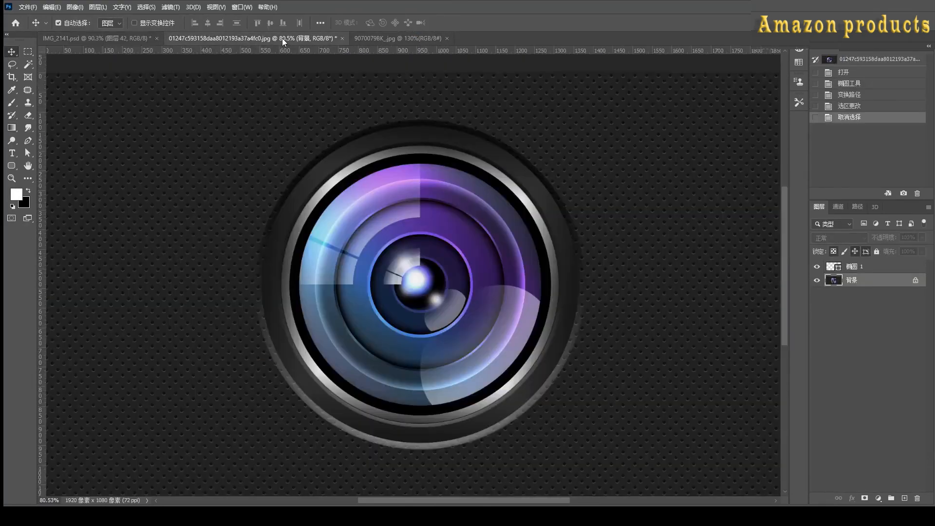
pyautogui.click(92, 38)
pyautogui.scroll(4, 372, 309)
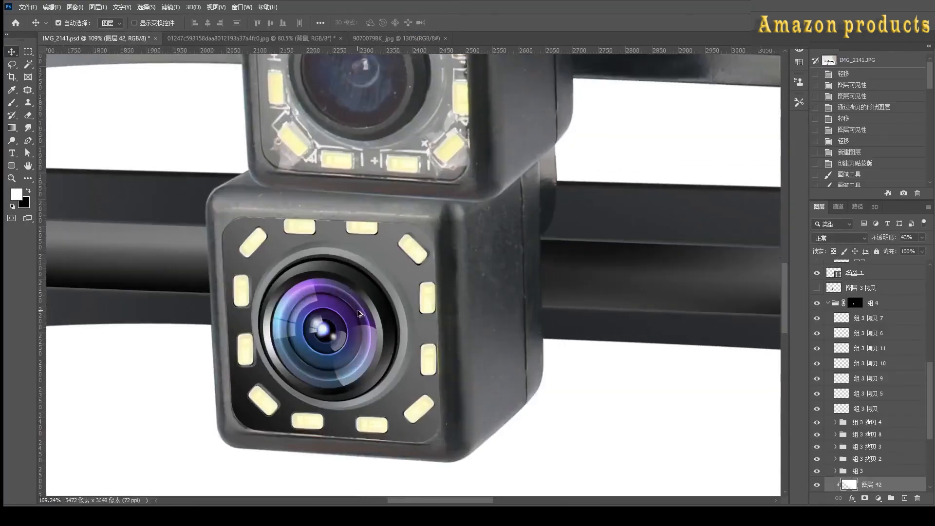
pyautogui.click(372, 308)
pyautogui.click(407, 312)
pyautogui.doubleClick(833, 327)
pyautogui.click(726, 311)
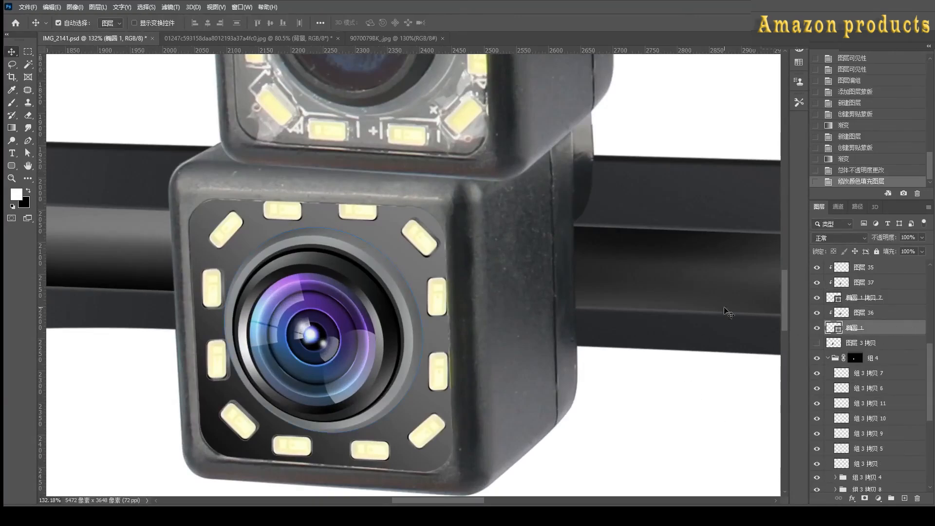
# Load the 椭圆 1 outline as a selection and fill it with black on a new layer beneath the ring.
pyautogui.click(380, 234)
pyautogui.scroll(-1, 379, 234)
pyautogui.click(379, 236)
pyautogui.scroll(-2, 388, 314)
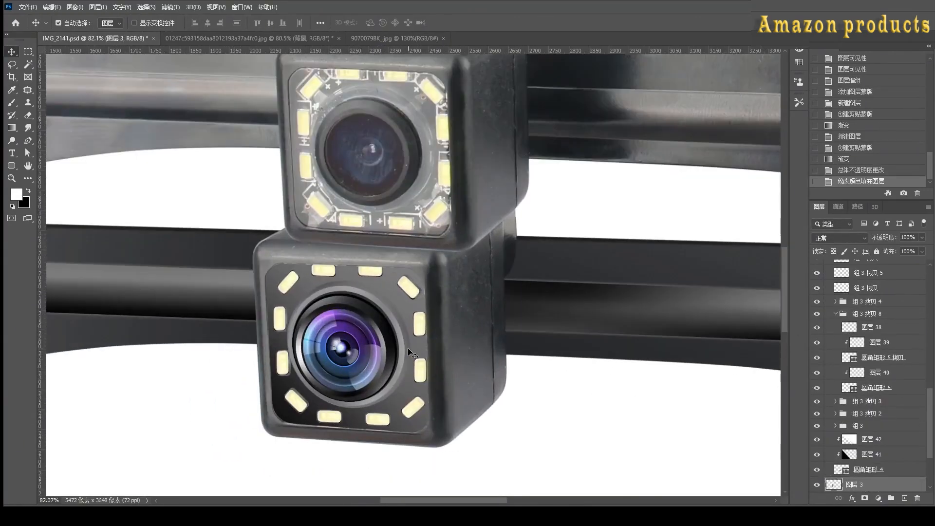
pyautogui.click(402, 348)
pyautogui.keyDown('ctrl'); pyautogui.click(834, 283); pyautogui.keyUp('ctrl')
pyautogui.click(861, 297)
pyautogui.click(904, 498)
pyautogui.press('x')
pyautogui.hotkey('alt', 'Delete')
pyautogui.hotkey('ctrl', 'd')
# Nudge the black disc up one step and right two steps, lower its opacity, and compare it shown and hidden.
pyautogui.scroll(5, 375, 345)
pyautogui.press('Up')
pyautogui.press('Right')
pyautogui.press('Right')
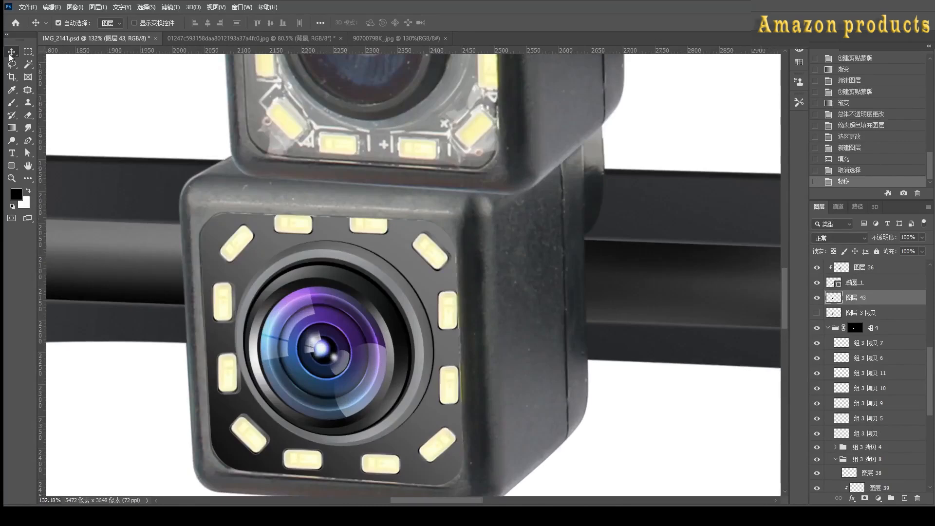
pyautogui.moveTo(897, 248); pyautogui.dragTo(899, 250)
pyautogui.scroll(-6, 401, 332)
pyautogui.click(816, 297)
pyautogui.click(816, 298)
# Fill the 椭圆 1 outline with white on a new layer beneath the black disc layer 图层 43.
pyautogui.scroll(6, 347, 400)
pyautogui.keyDown('ctrl'); pyautogui.click(833, 282); pyautogui.keyUp('ctrl')
pyautogui.click(863, 316)
pyautogui.click(905, 498)
pyautogui.press('x')
pyautogui.hotkey('alt', 'Delete')
pyautogui.hotkey('ctrl', 'd')
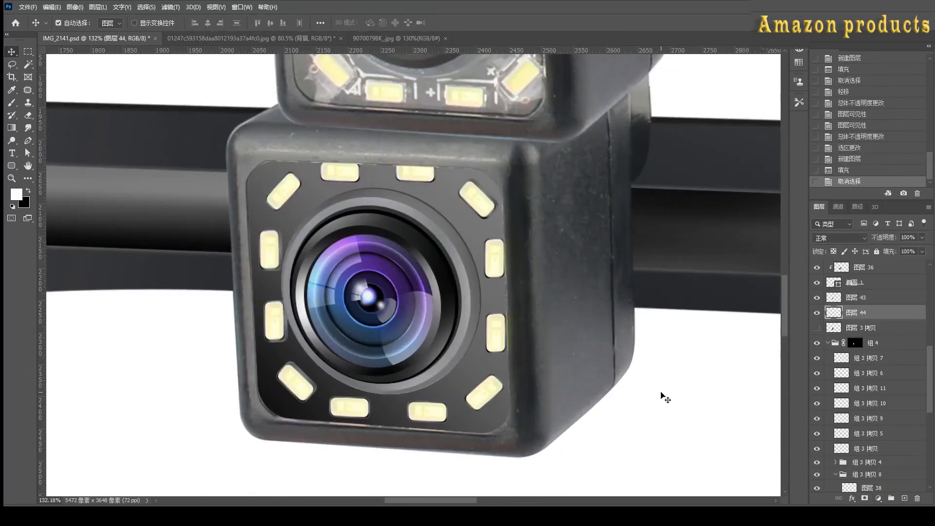
# Nudge the white disc down and left by one step each and set its opacity to 47%.
pyautogui.press('Down')
pyautogui.press('Left')
pyautogui.moveTo(924, 244); pyautogui.dragTo(899, 250)
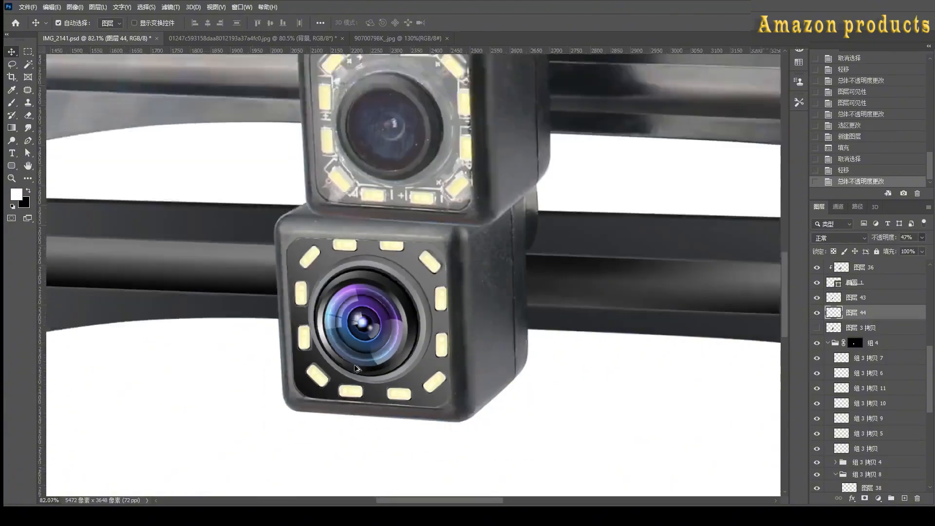
pyautogui.scroll(-6, 389, 341)
# Compare the retouched camera with the lens reference image and the IMG_2129.JPG product photo.
pyautogui.click(263, 38)
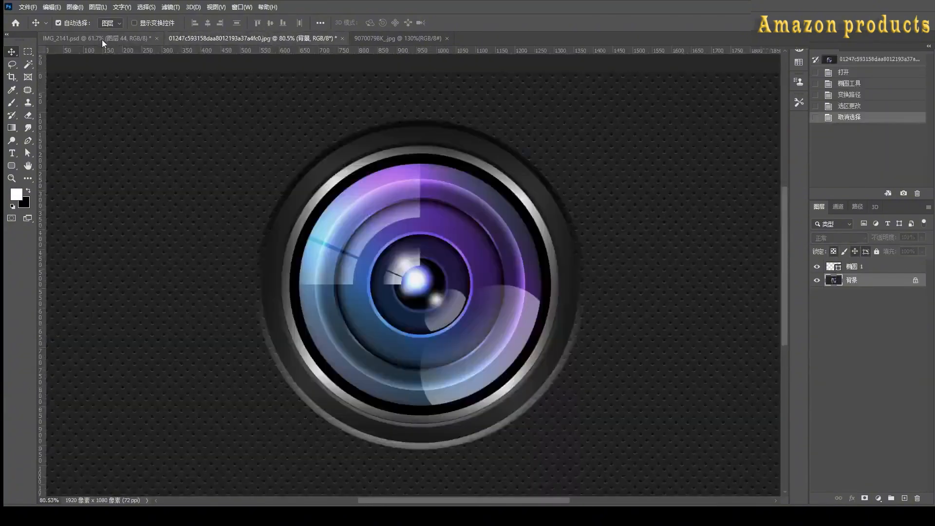
pyautogui.click(102, 39)
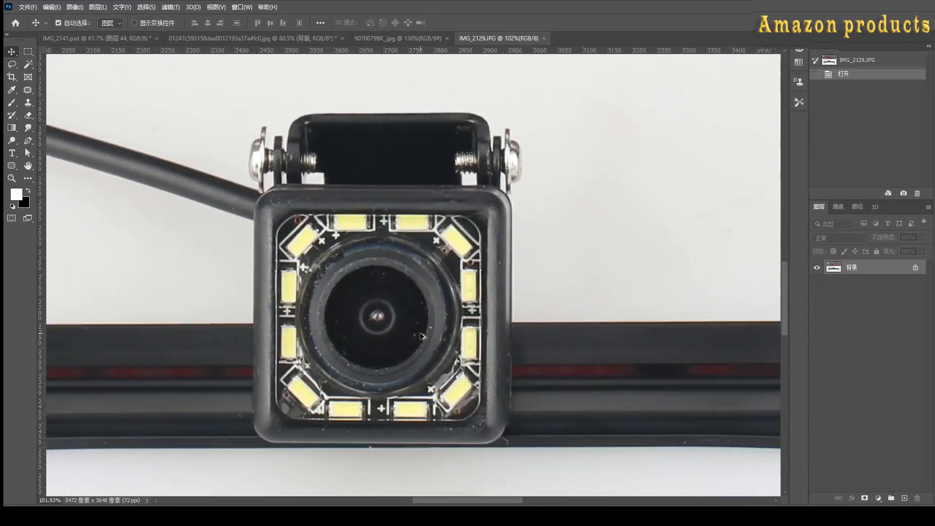
pyautogui.hotkey('ctrl', 'Tab')
pyautogui.scroll(3, 397, 293)
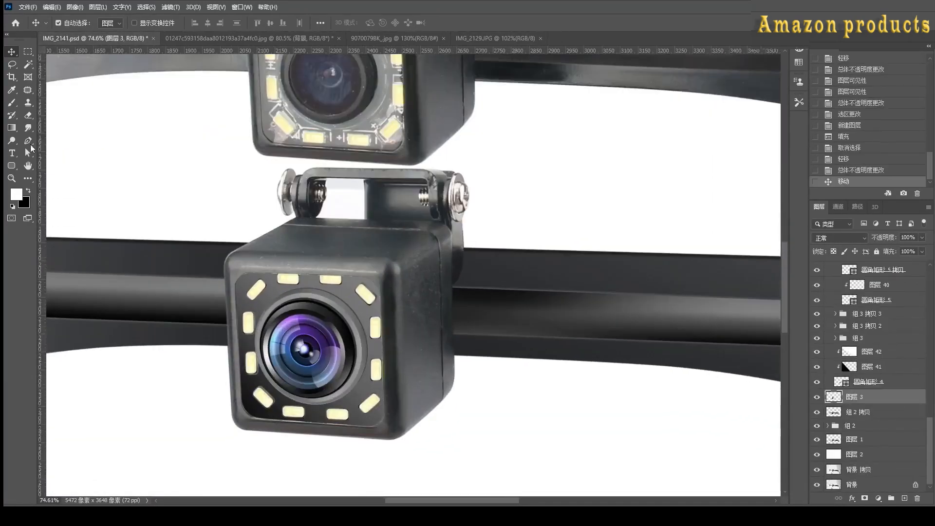
pyautogui.press('p')
pyautogui.scroll(2, 239, 88)
pyautogui.scroll(2, 428, 249)
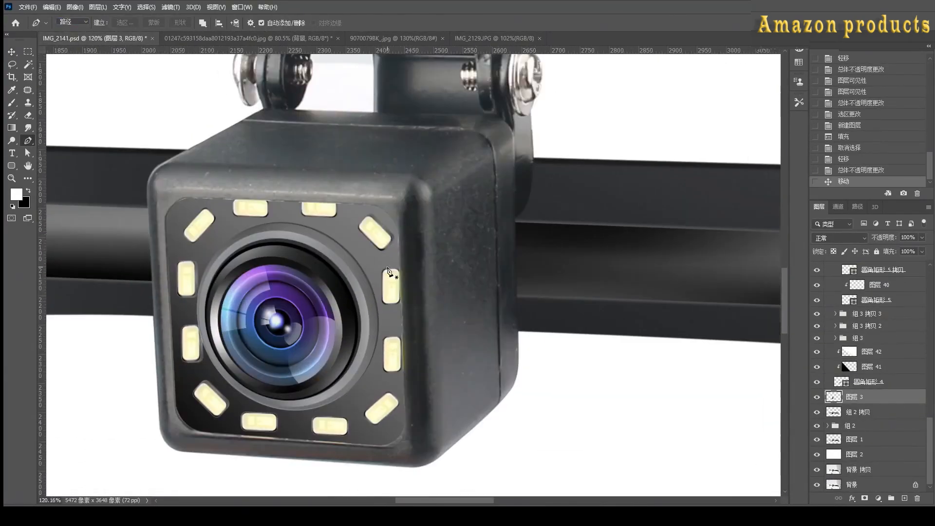
# Duplicate the 圆角矩形 4 face plate shape and place the original outside the group, directly above 图层 3.
pyautogui.click(176, 222)
pyautogui.hotkey('ctrl', 'j')
pyautogui.moveTo(860, 397); pyautogui.dragTo(860, 420)
pyautogui.moveTo(860, 412); pyautogui.dragTo(860, 391)
pyautogui.keyDown('ctrl'); pyautogui.click(836, 412); pyautogui.keyUp('ctrl')
pyautogui.hotkey('ctrl', 'd')
# Enlarge 圆角矩形 4 to about 120% by 119%, skew it slightly to match the camera's front face, and hide it.
pyautogui.hotkey('ctrl', 't')
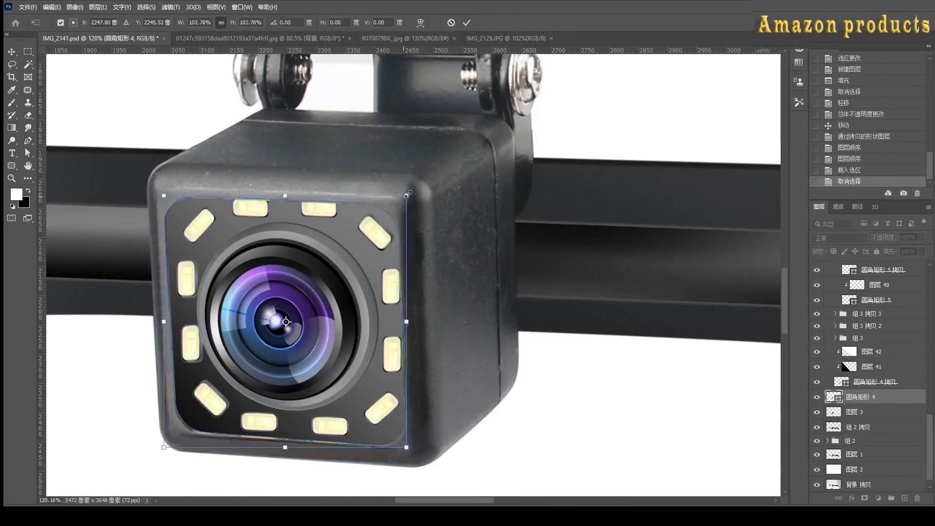
pyautogui.moveTo(407, 196); pyautogui.dragTo(443, 159)
pyautogui.moveTo(166, 302); pyautogui.dragTo(154, 302)
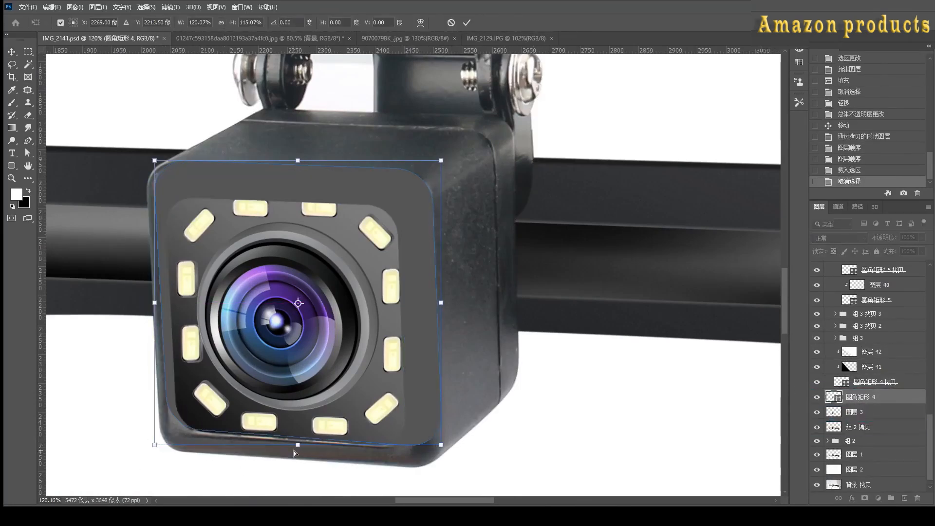
pyautogui.moveTo(300, 450); pyautogui.dragTo(298, 456)
pyautogui.moveTo(155, 306); pyautogui.dragTo(155, 314)
pyautogui.moveTo(442, 309); pyautogui.dragTo(442, 314)
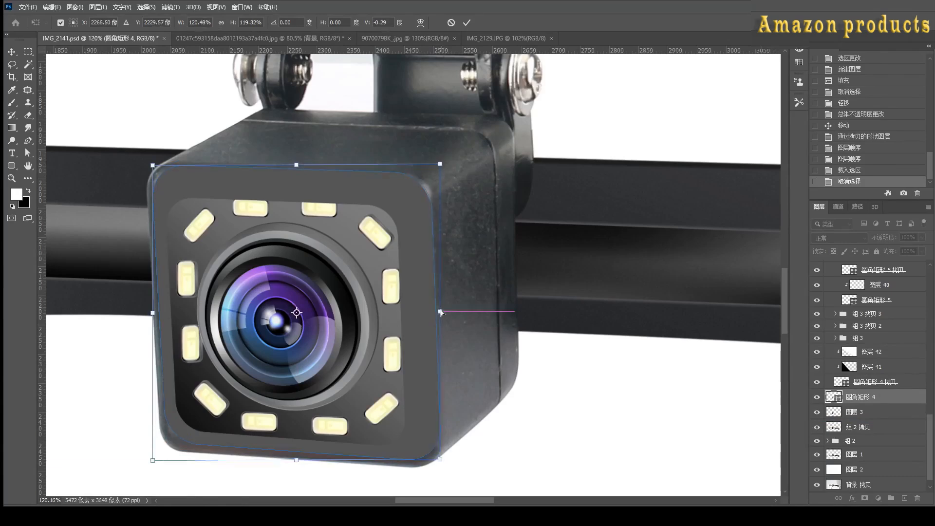
pyautogui.press('Return')
pyautogui.click(817, 398)
pyautogui.click(816, 398)
pyautogui.click(817, 397)
pyautogui.click(817, 398)
pyautogui.click(817, 399)
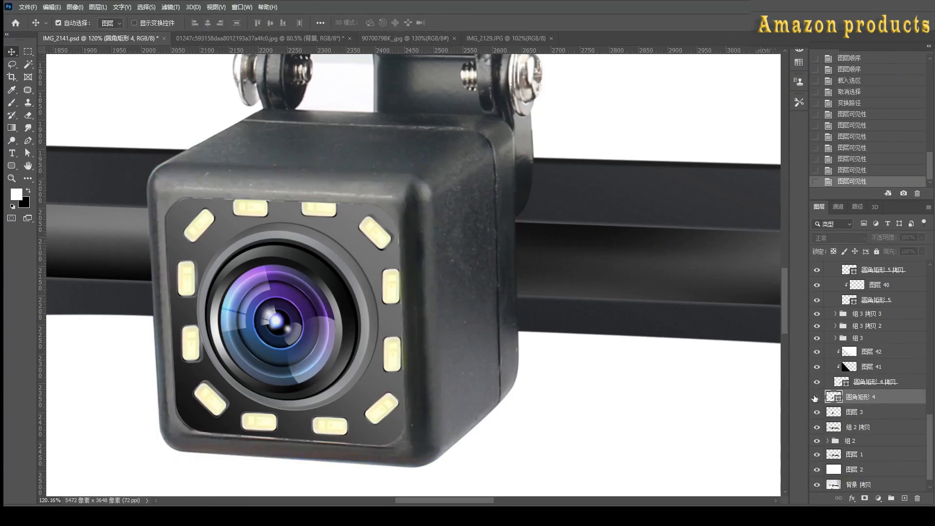
# Trace a pen path around the camera housing on 图层 3, starting along its top rear edge.
pyautogui.click(471, 258)
pyautogui.click(28, 140)
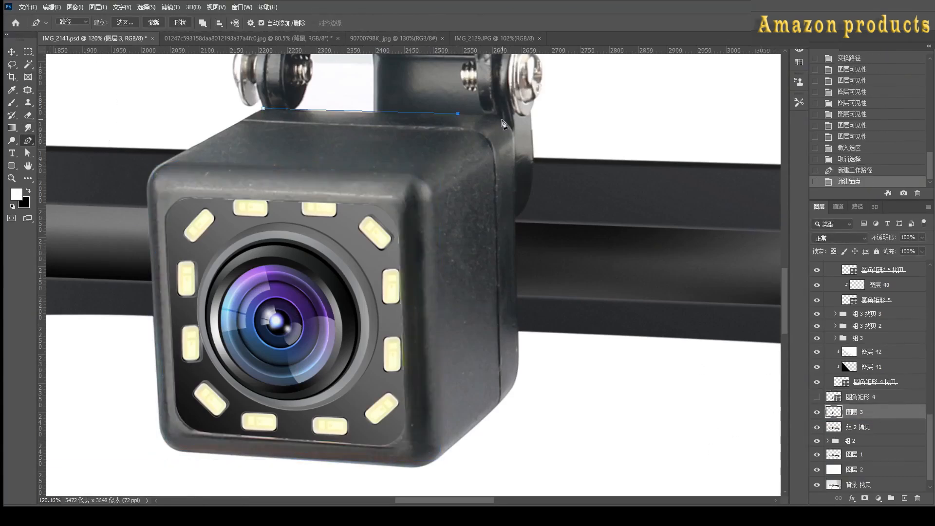
pyautogui.scroll(3, 503, 121)
pyautogui.moveTo(442, 110); pyautogui.dragTo(478, 113)
pyautogui.moveTo(518, 156)
pyautogui.mouseDown()
pyautogui.moveTo(518, 200)
pyautogui.moveTo(518, 154)
pyautogui.mouseUp()
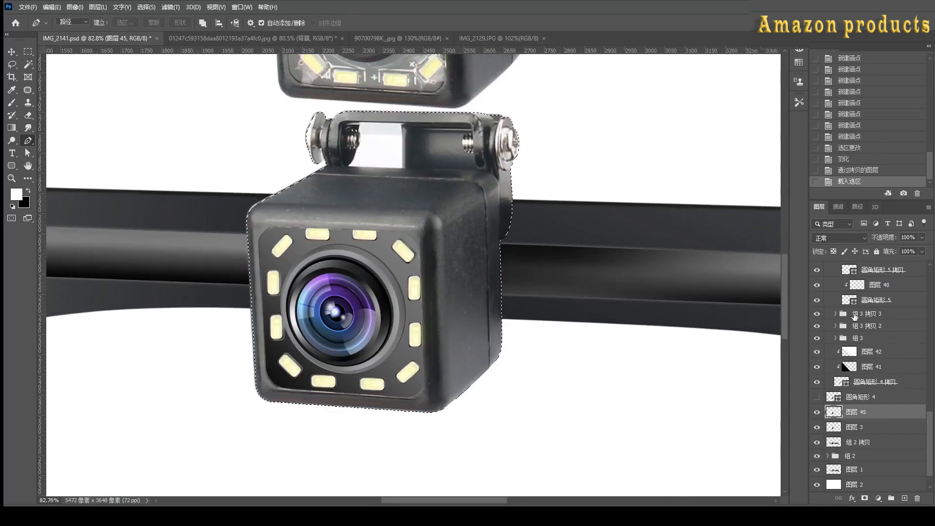
# Go back to the feathered housing selection and copy the camera housing from 图层 3 to a new layer.
pyautogui.click(857, 158)
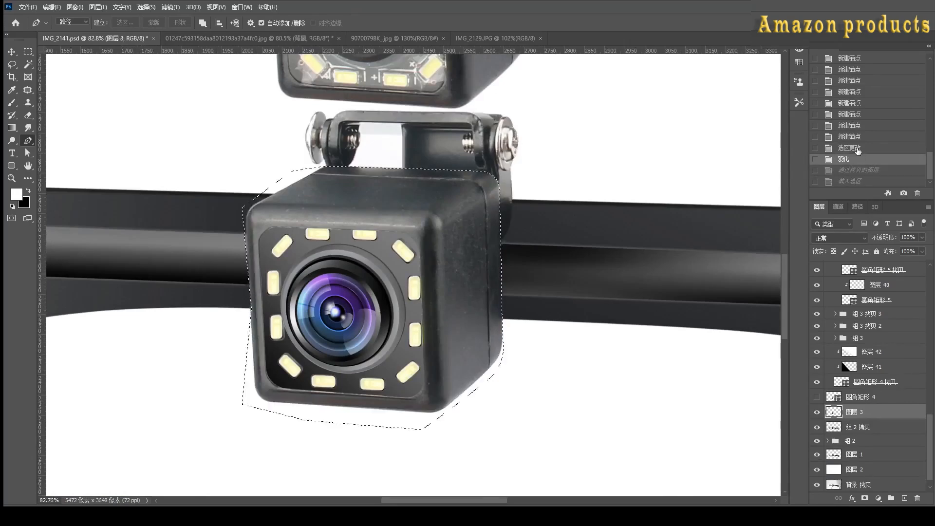
pyautogui.keyDown('ctrl'); pyautogui.click(834, 412); pyautogui.keyUp('ctrl')
pyautogui.click(855, 170)
pyautogui.hotkey('ctrl', 'j')
pyautogui.keyDown('ctrl'); pyautogui.click(834, 413); pyautogui.keyUp('ctrl')
pyautogui.hotkey('ctrl', 'd')
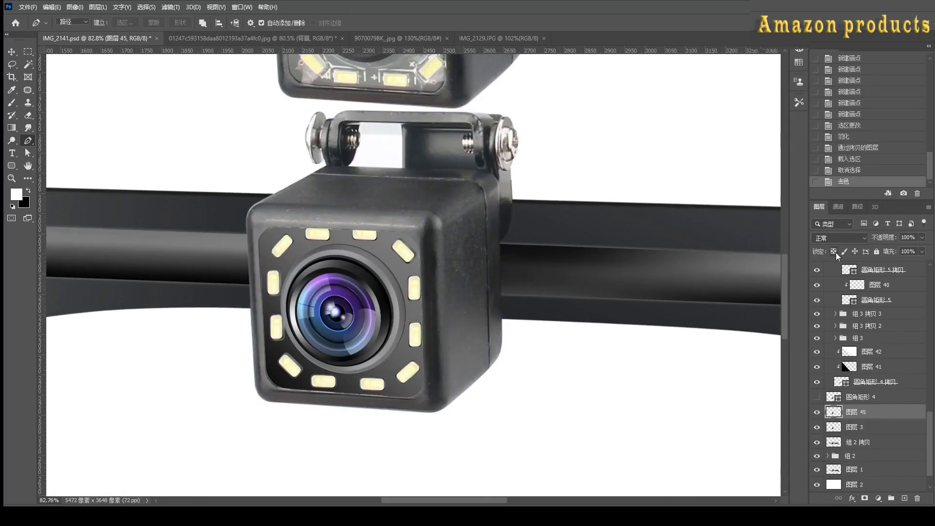
# Duplicate 图层 45 with transparent pixels locked on both layers and reapply the last Camera Raw filter to the copy.
pyautogui.click(835, 252)
pyautogui.hotkey('ctrl', 'j')
pyautogui.click(834, 251)
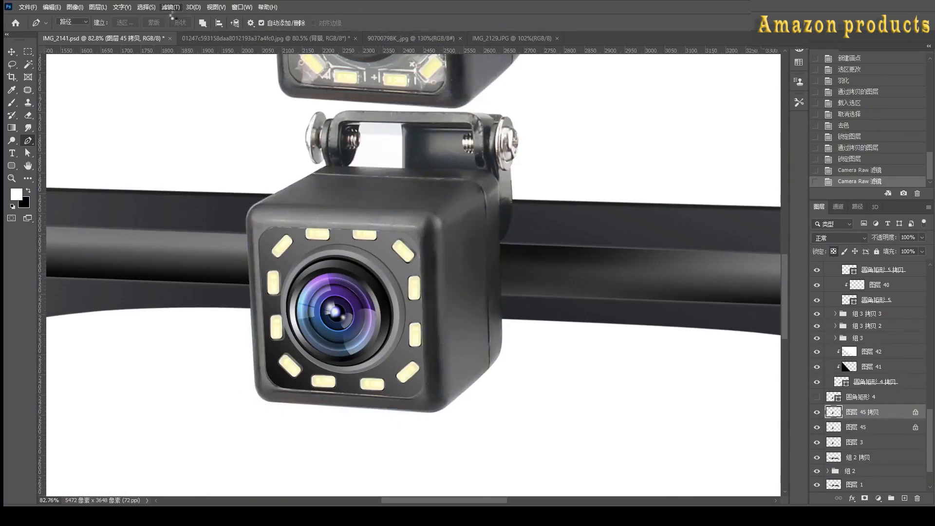
pyautogui.click(170, 7)
pyautogui.click(171, 17)
pyautogui.click(28, 128)
pyautogui.moveTo(451, 181); pyautogui.dragTo(341, 187)
pyautogui.hotkey('ctrl', 'z')
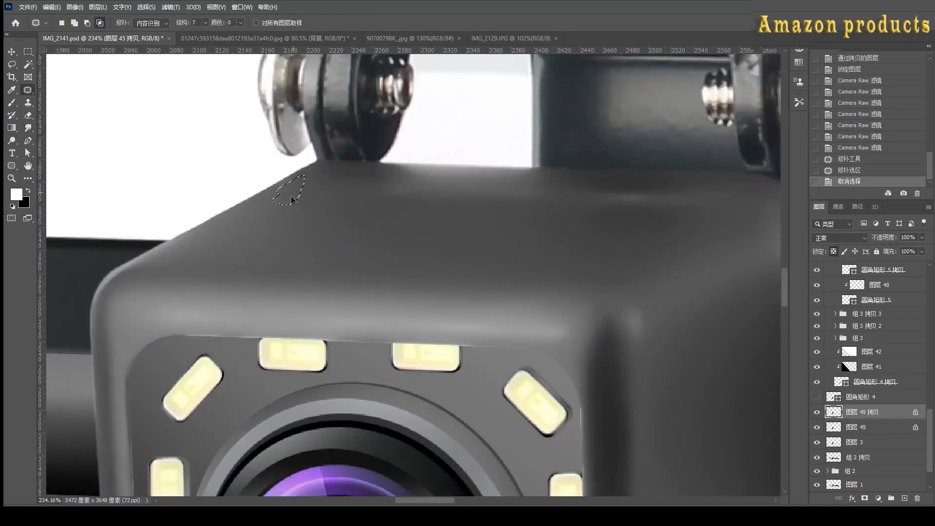
# Patch the uneven blotches along the rear edge of the housing's top face.
pyautogui.moveTo(575, 184); pyautogui.dragTo(579, 185)
pyautogui.moveTo(516, 195); pyautogui.dragTo(342, 186)
pyautogui.hotkey('ctrl', 'd')
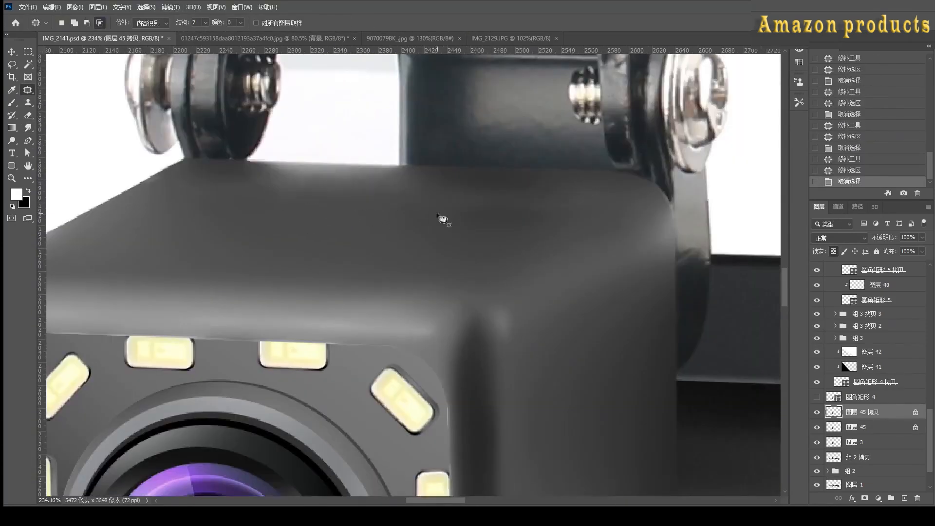
# Smooth the housing's surface and edges with the Smudge tool at 29% strength.
pyautogui.scroll(-9, 406, 151)
pyautogui.moveTo(508, 338); pyautogui.dragTo(505, 335)
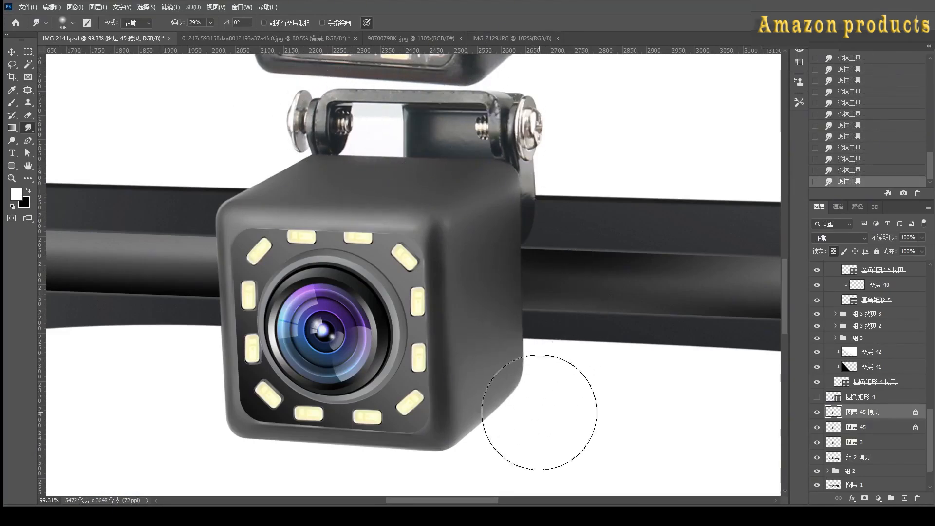
pyautogui.scroll(4, 263, 244)
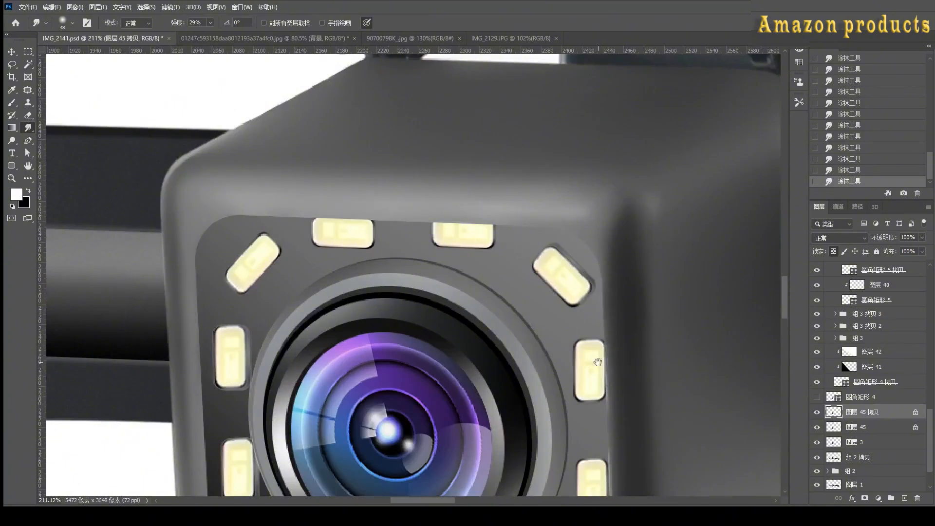
pyautogui.moveTo(598, 362); pyautogui.dragTo(580, 158)
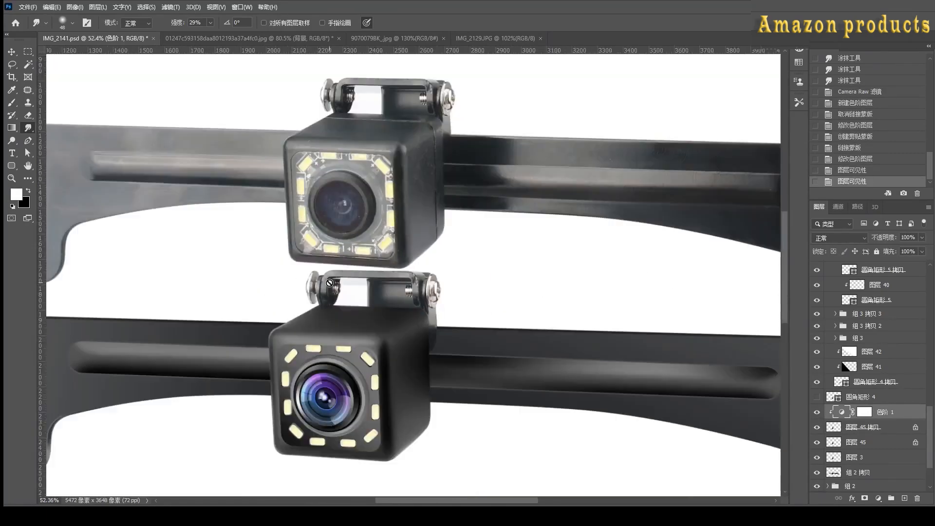
# Fill 圆角矩形 4 with white, and replace the fill with a thin white outline stroke.
pyautogui.click(847, 398)
pyautogui.hotkey('alt', 'BackSpace')
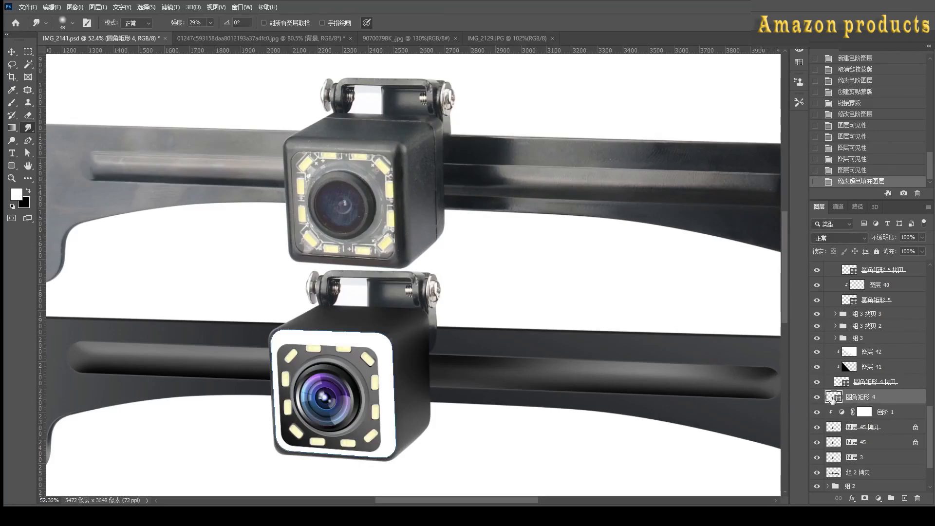
pyautogui.click(12, 165)
pyautogui.click(119, 23)
pyautogui.click(68, 42)
pyautogui.click(148, 23)
pyautogui.click(90, 74)
pyautogui.click(195, 23)
# Scale the white 圆角矩形 4 outline to 93.86% inside the front face and feather it.
pyautogui.hotkey('ctrl', 't')
pyautogui.moveTo(395, 329); pyautogui.dragTo(392, 334)
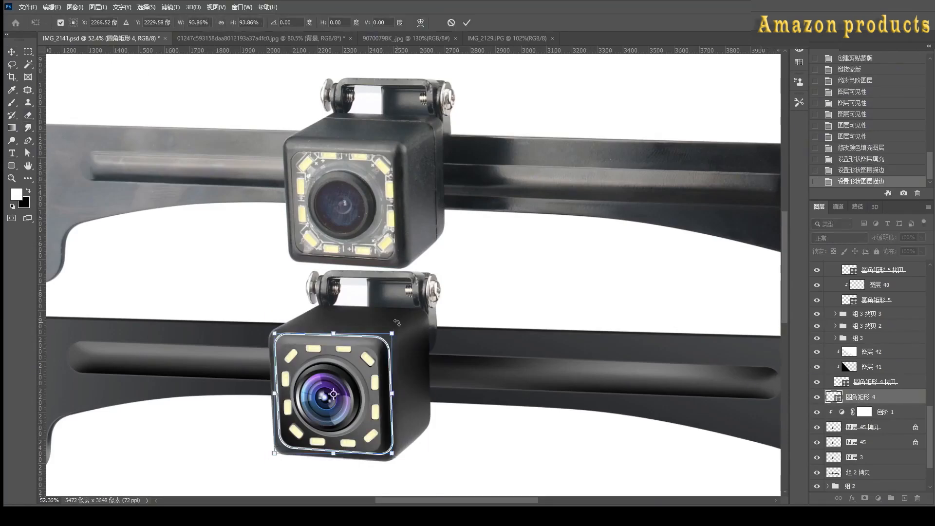
pyautogui.press('Return')
pyautogui.moveTo(569, 414); pyautogui.dragTo(584, 419)
# Compare the camera's front face with the feathered 圆角矩形 4 outline shown and hidden.
pyautogui.click(817, 397)
pyautogui.click(816, 397)
pyautogui.click(385, 373)
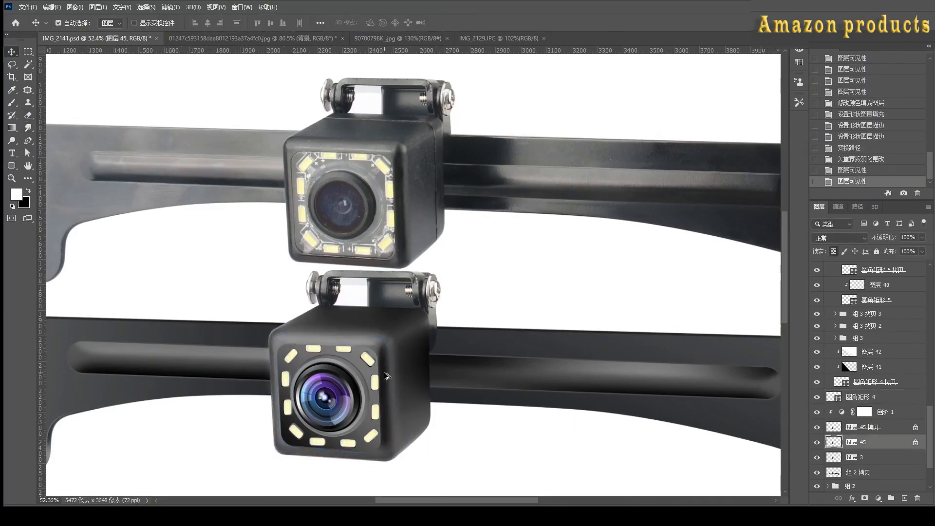
pyautogui.scroll(-2, 395, 361)
pyautogui.click(816, 397)
pyautogui.click(855, 397)
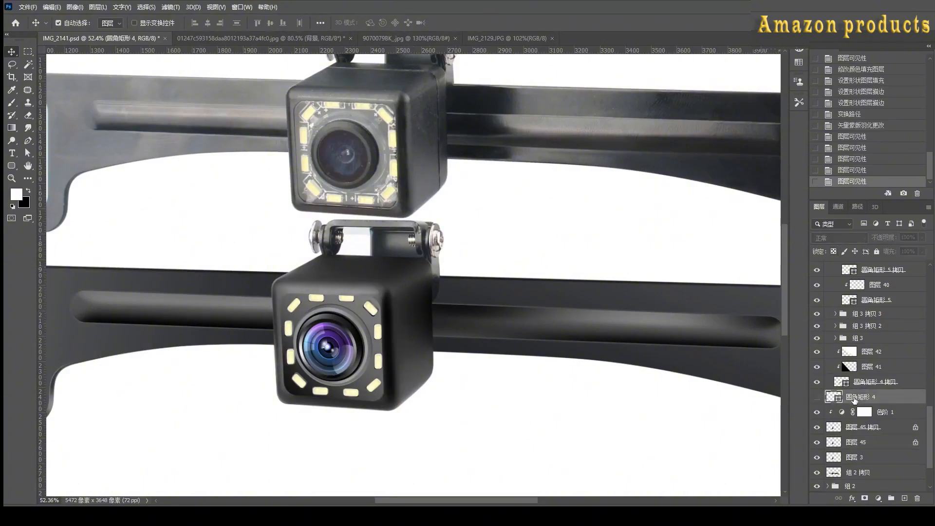
# Trace an open Pen path along the camera front face's left edge, rounded bottom corners and right edge.
pyautogui.click(28, 141)
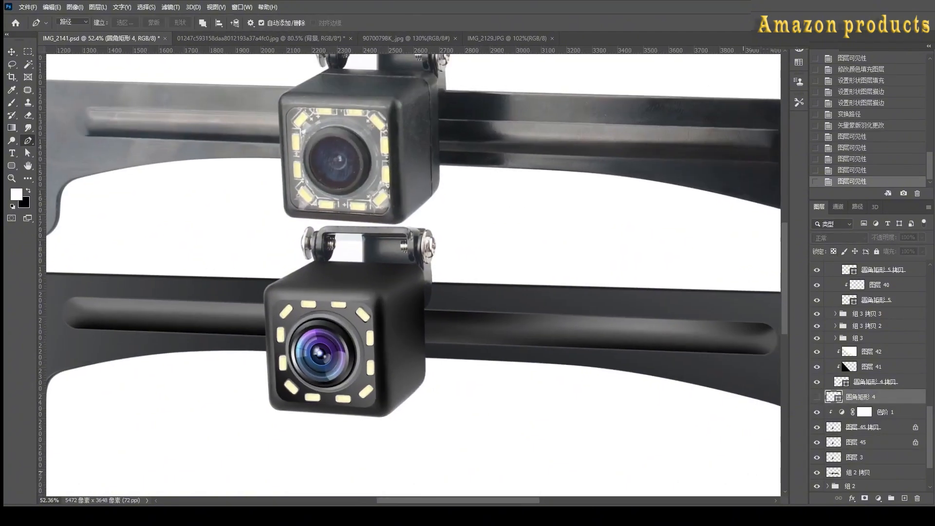
pyautogui.scroll(1, 302, 403)
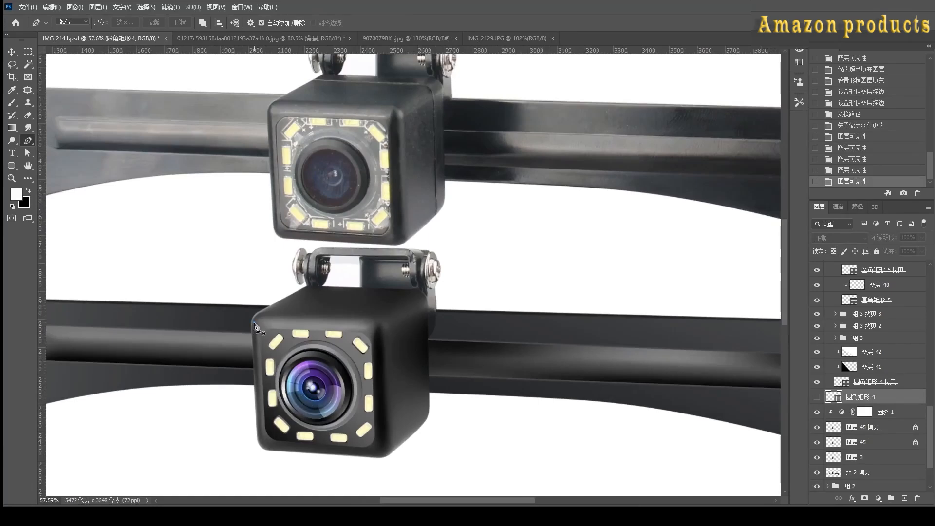
pyautogui.moveTo(284, 450); pyautogui.dragTo(281, 421)
pyautogui.scroll(9, 246, 449)
pyautogui.moveTo(339, 453); pyautogui.dragTo(335, 449)
pyautogui.moveTo(335, 449); pyautogui.dragTo(199, 420)
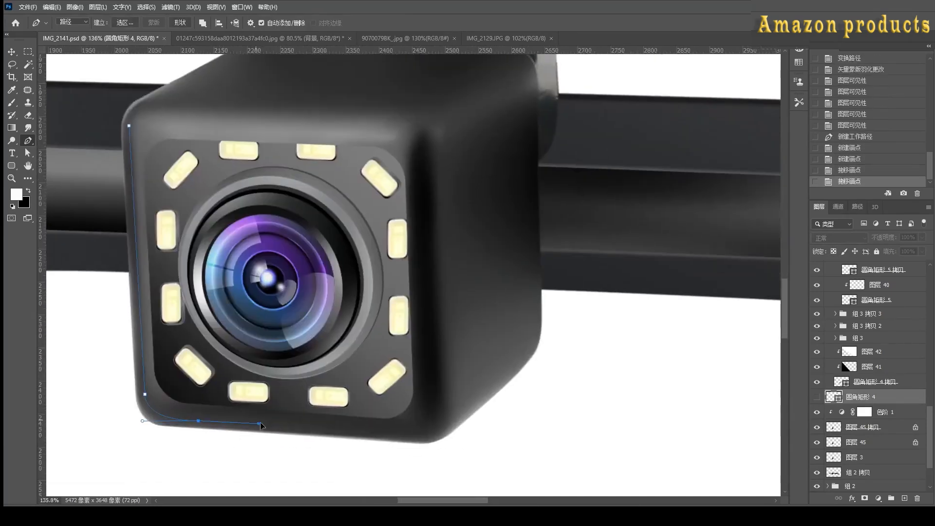
pyautogui.moveTo(260, 422); pyautogui.dragTo(262, 423)
pyautogui.click(387, 436)
pyautogui.scroll(-8, 388, 438)
pyautogui.scroll(-1, 388, 441)
pyautogui.click(406, 420)
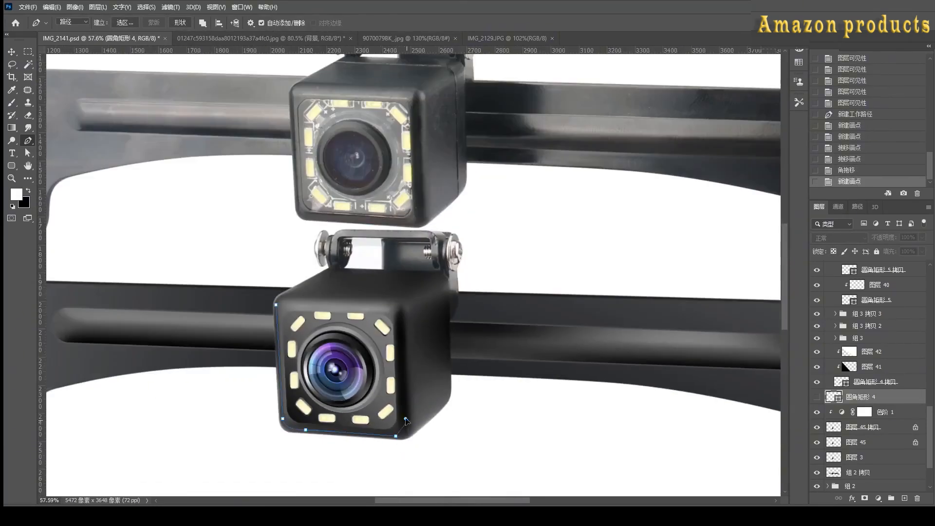
# Convert the path into an unfilled shape with a feathered 8 px black stroke, and compare it shown and hidden.
pyautogui.click(184, 24)
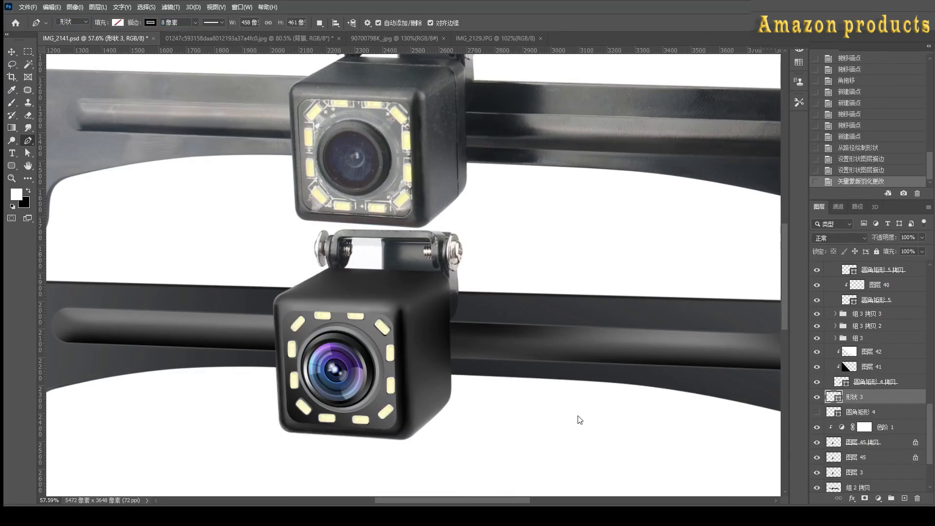
pyautogui.click(816, 397)
pyautogui.click(817, 398)
pyautogui.click(816, 397)
pyautogui.click(817, 397)
pyautogui.click(816, 397)
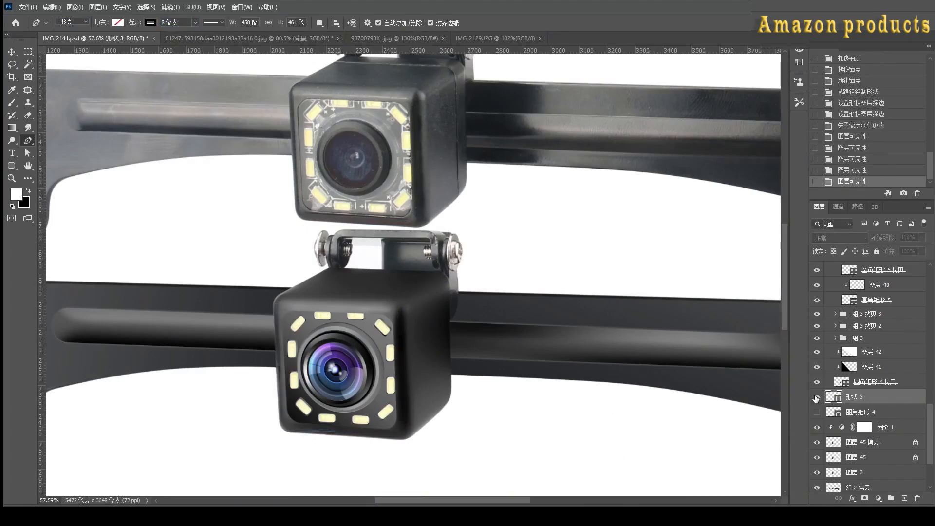
pyautogui.click(817, 398)
# Draw feathered white and 12.76 px black lines along the front face's upper edge, and brush a mask on the black one.
pyautogui.hotkey('ctrl', 'alt', 'shift', 'n')
pyautogui.scroll(1, 319, 303)
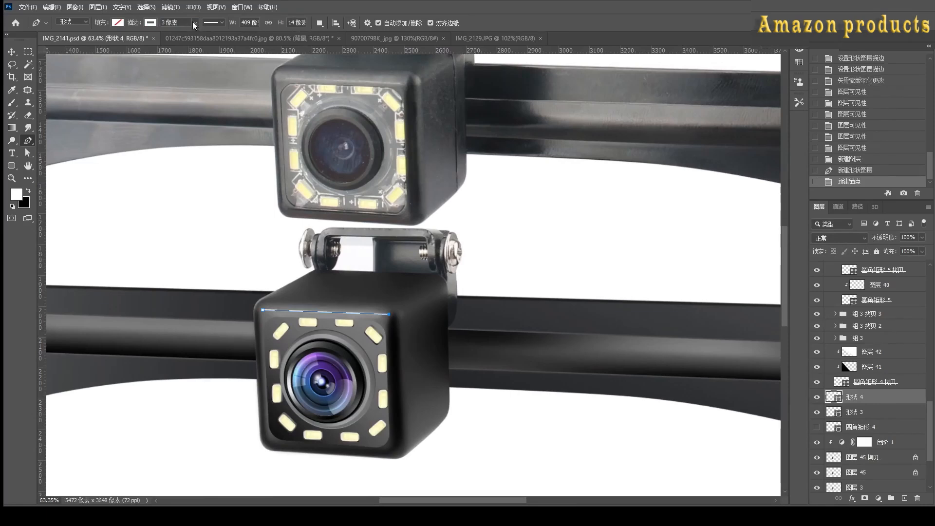
pyautogui.click(904, 498)
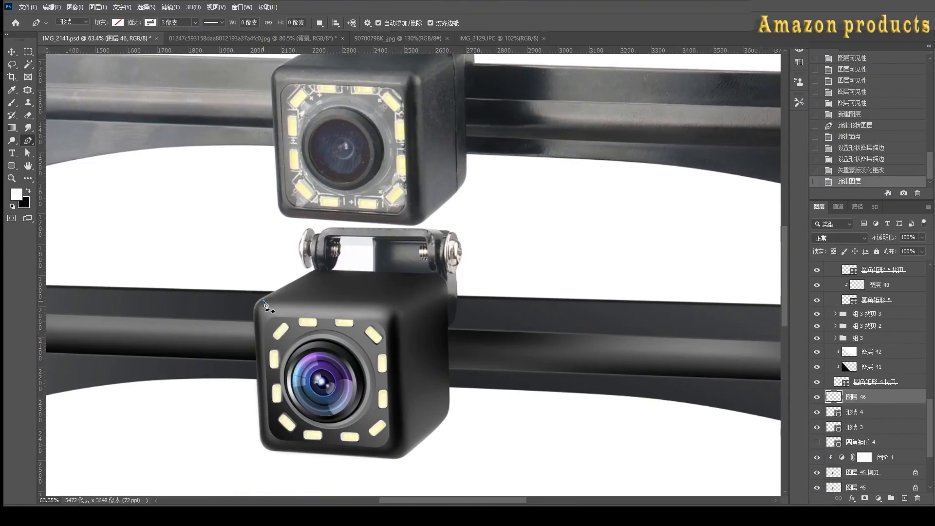
pyautogui.click(263, 301)
pyautogui.click(400, 306)
pyautogui.click(150, 23)
pyautogui.click(196, 23)
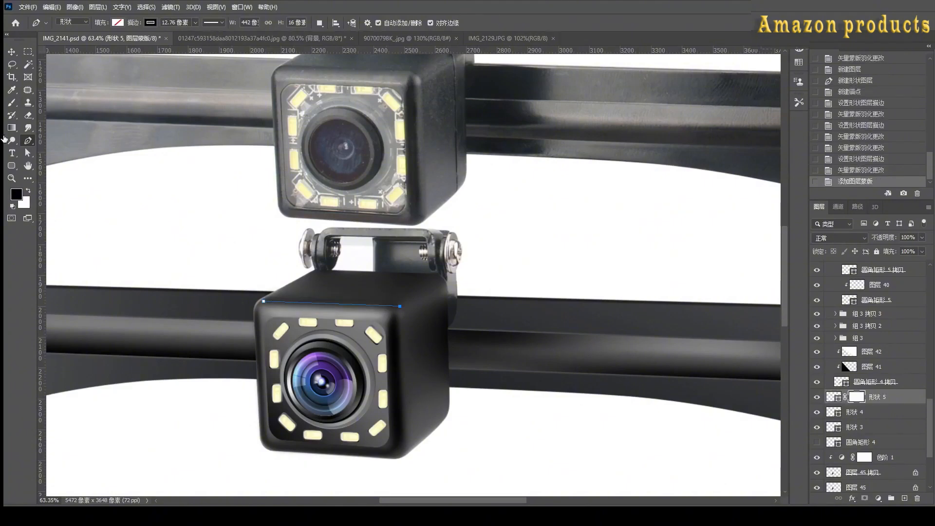
pyautogui.scroll(2, 433, 307)
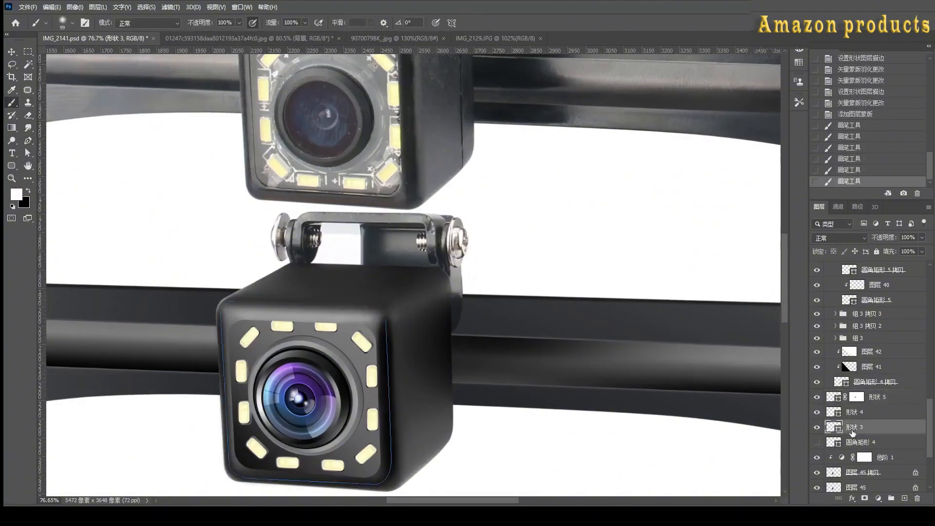
# Stroke a thin black outline around the face plate on a new layer and nudge it into place.
pyautogui.scroll(-2, 331, 360)
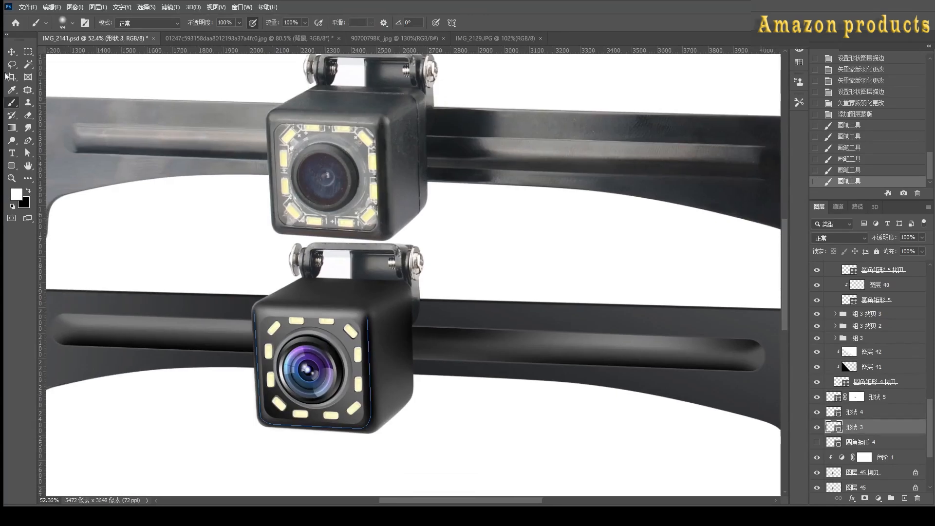
pyautogui.scroll(2, 328, 361)
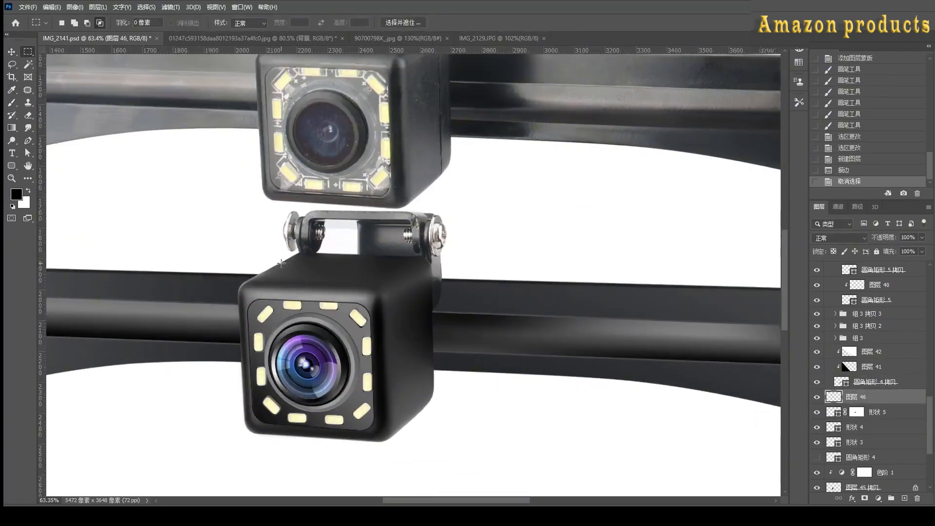
pyautogui.scroll(3, 321, 341)
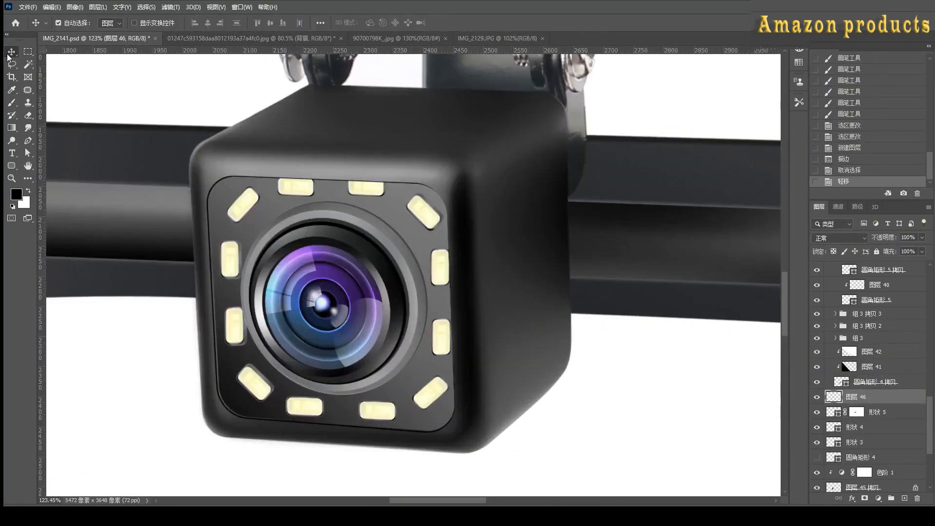
pyautogui.scroll(-4, 305, 324)
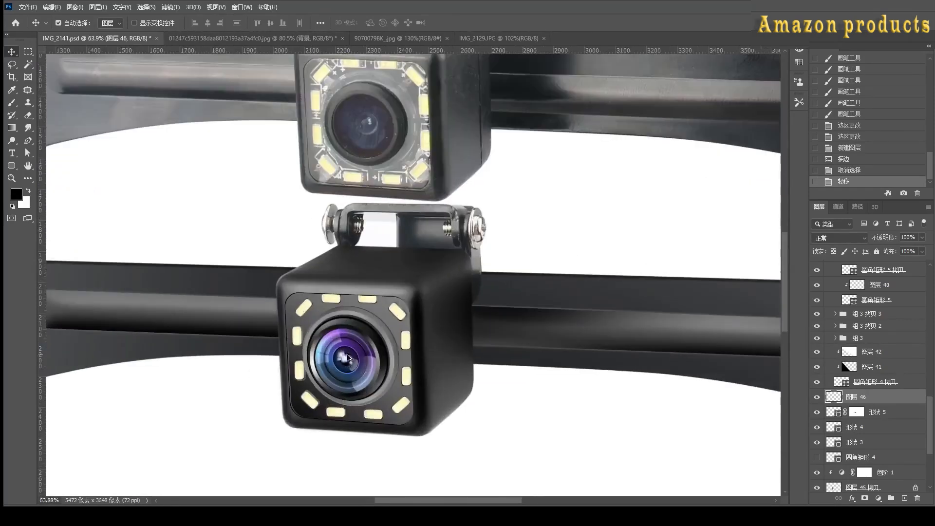
# Draw a straight line with a white stroke down the front face's right edge, extending it to the lower corner.
pyautogui.press('p')
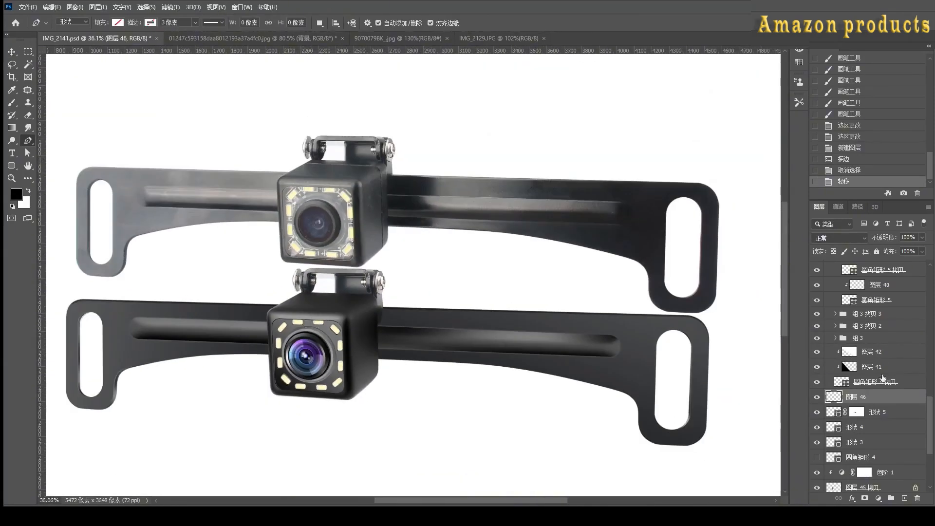
pyautogui.click(348, 318)
pyautogui.scroll(3, 348, 341)
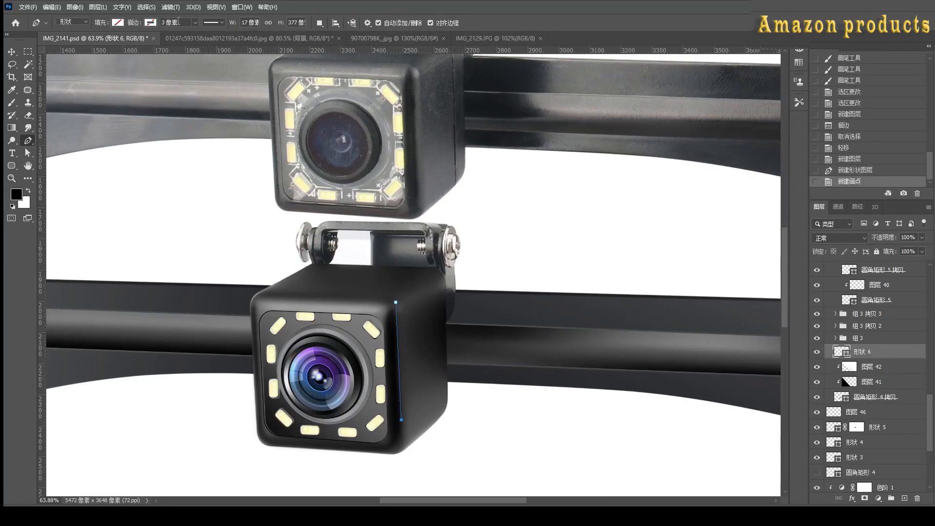
pyautogui.moveTo(402, 420); pyautogui.dragTo(403, 435)
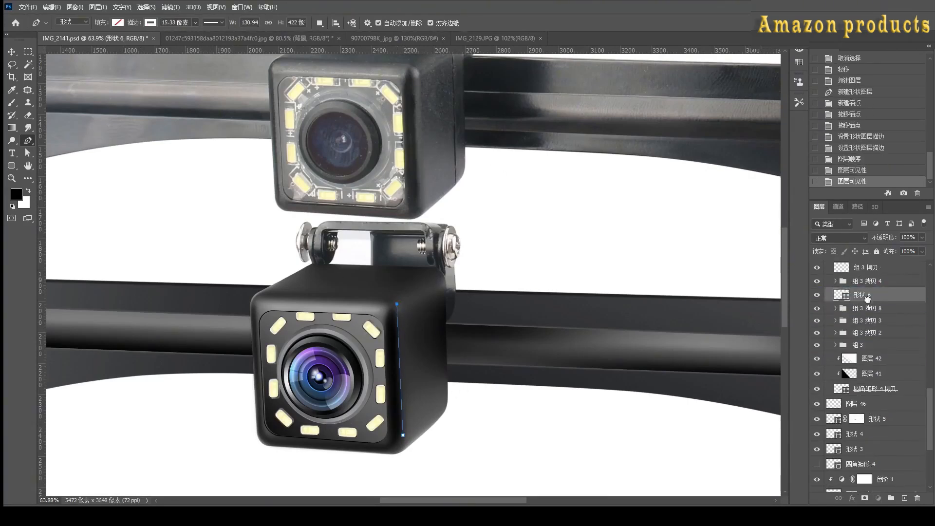
# Move 形状 6 below 形状 3, feather and thin its stroke, and fade its lower end with a gradient mask.
pyautogui.moveTo(867, 298)
pyautogui.mouseDown()
pyautogui.moveTo(855, 445)
pyautogui.moveTo(844, 407)
pyautogui.mouseUp()
pyautogui.click(196, 23)
pyautogui.moveTo(199, 39); pyautogui.dragTo(187, 40)
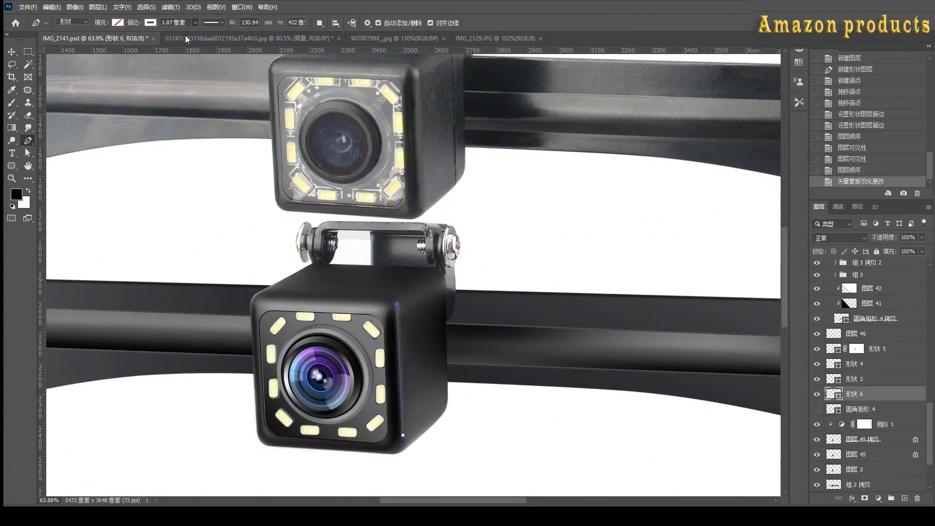
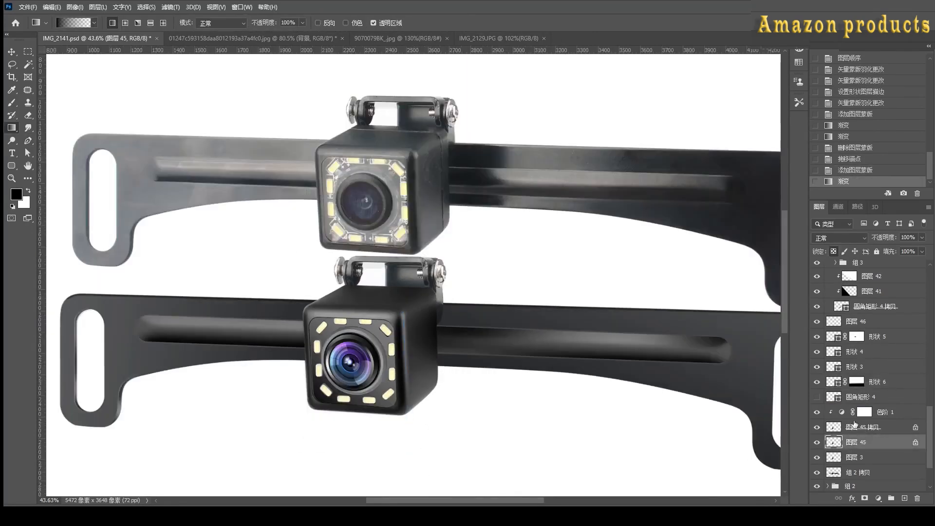
pyautogui.press('v')
pyautogui.press('Down')
pyautogui.click(875, 380)
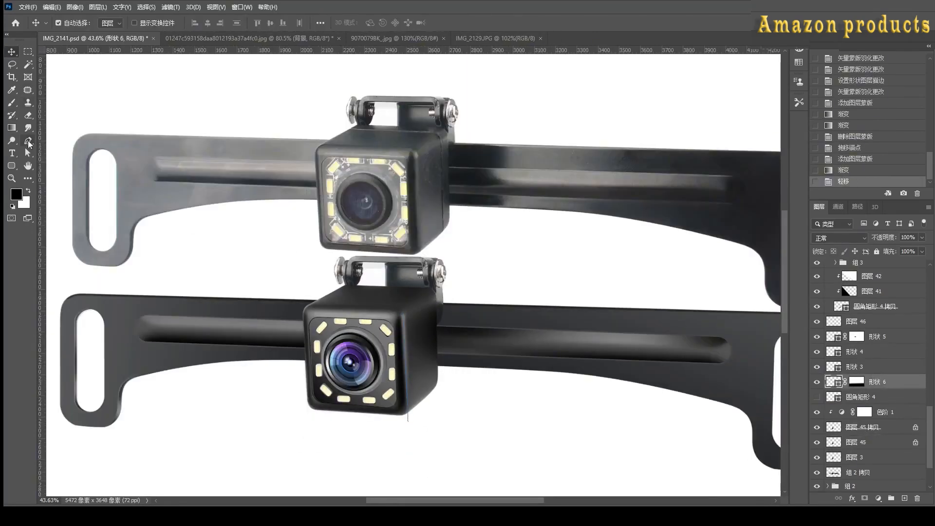
# Draw a feathered white highlight line along the edge between the housing's top and side faces.
pyautogui.click(29, 143)
pyautogui.click(905, 498)
pyautogui.click(404, 314)
pyautogui.click(437, 293)
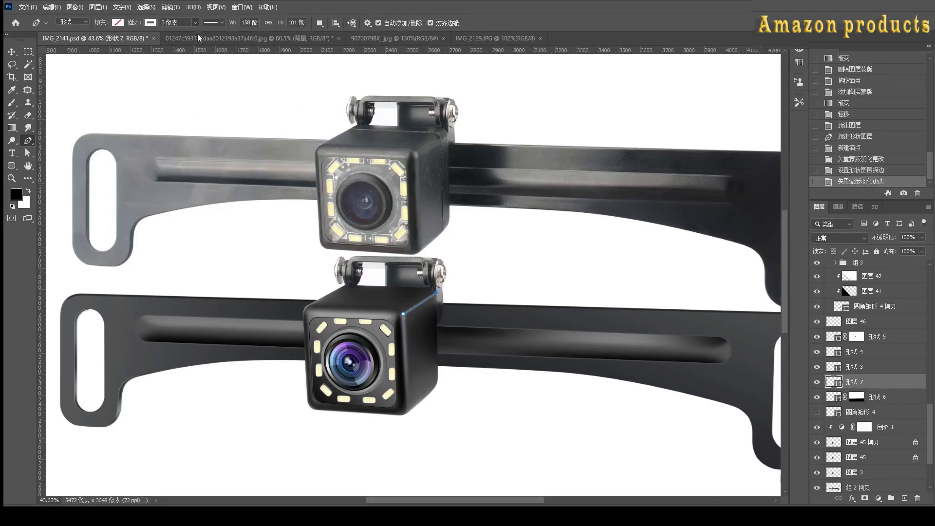
# Examine which camera parts the face-plate layers and groups contain by toggling their visibility and loading their selections.
pyautogui.scroll(-4, 838, 389)
pyautogui.keyDown('ctrl'); pyautogui.click(834, 382); pyautogui.keyUp('ctrl')
pyautogui.click(866, 384)
pyautogui.scroll(11, 848, 388)
pyautogui.click(817, 394)
pyautogui.click(817, 393)
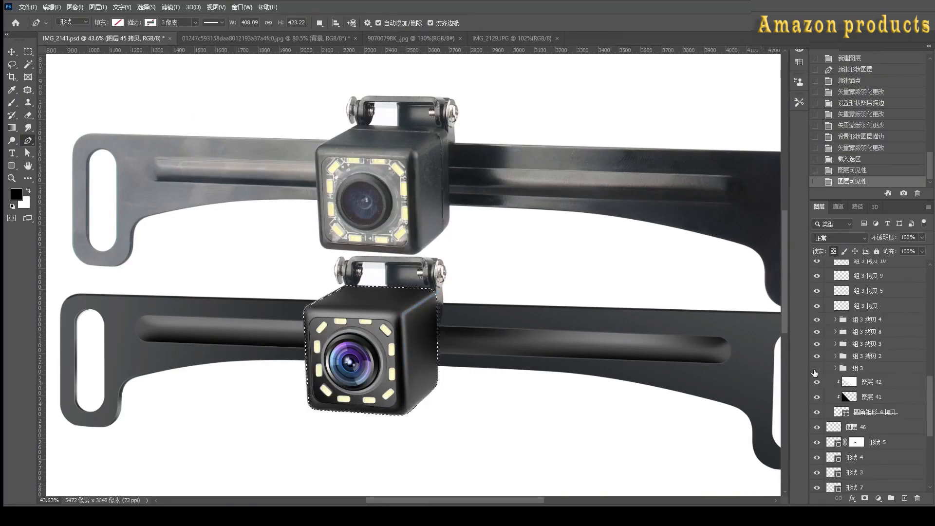
pyautogui.doubleClick(817, 375)
pyautogui.scroll(7, 820, 336)
pyautogui.doubleClick(817, 306)
pyautogui.keyDown('ctrl'); pyautogui.click(855, 306); pyautogui.keyUp('ctrl')
pyautogui.hotkey('ctrl', 'd')
# Group the layers from 图层 46 down to 图层 45 拷贝 and mask the group with the housing's outline.
pyautogui.click(828, 306)
pyautogui.click(860, 322)
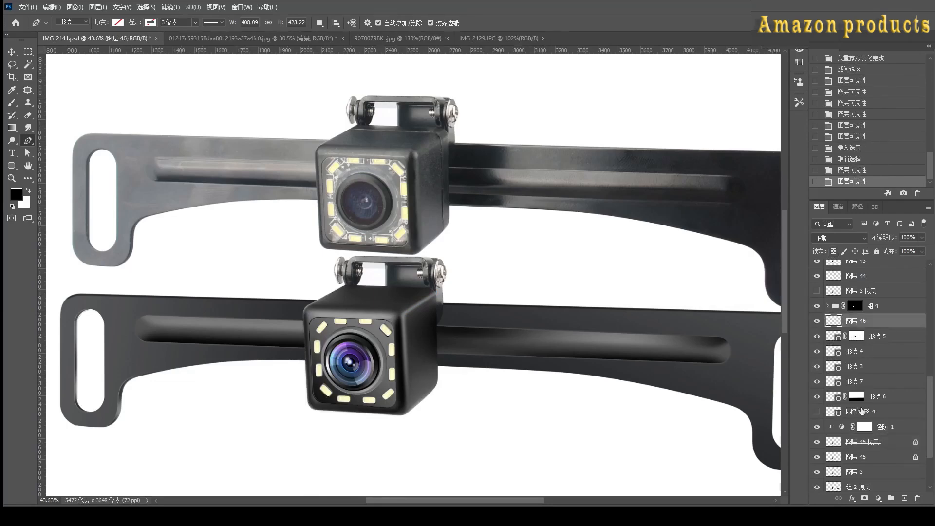
pyautogui.keyDown('ctrl'); pyautogui.click(834, 442); pyautogui.keyUp('ctrl')
pyautogui.keyDown('shift'); pyautogui.click(862, 442); pyautogui.keyUp('shift')
pyautogui.hotkey('ctrl', 'g')
pyautogui.click(864, 498)
pyautogui.press('v')
pyautogui.scroll(5, 419, 317)
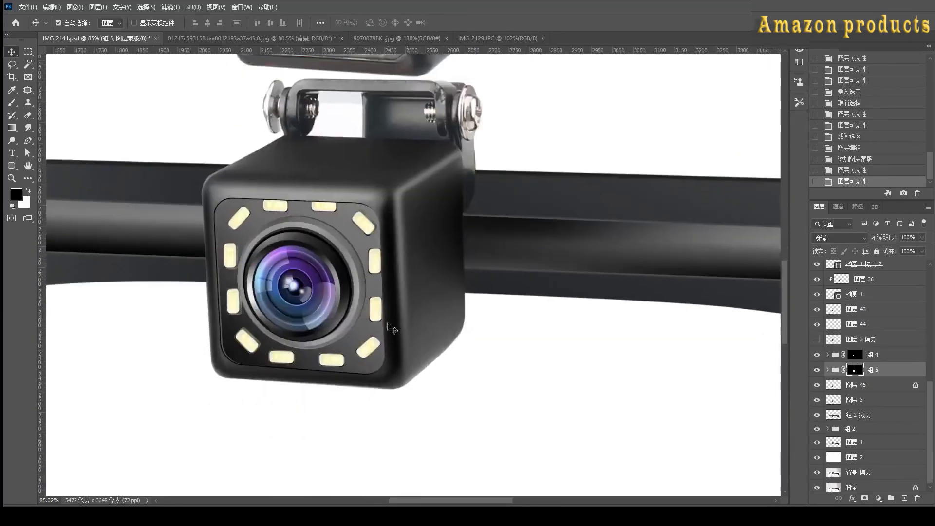
pyautogui.moveTo(358, 305); pyautogui.dragTo(346, 365)
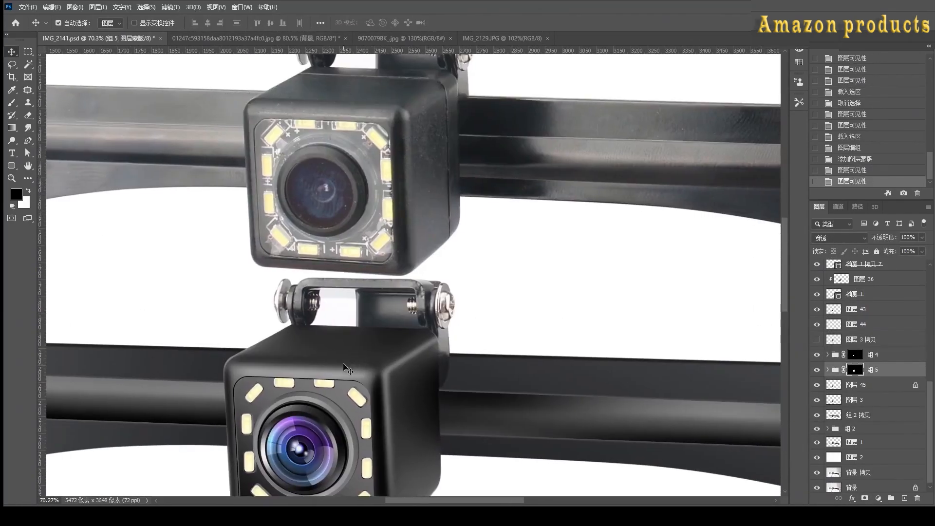
# Draw a closed strip about 399 px wide and 38 px high just above the face plate on the front face.
pyautogui.click(353, 371)
pyautogui.scroll(3, 356, 373)
pyautogui.press('p')
pyautogui.click(905, 499)
pyautogui.scroll(4, 331, 379)
pyautogui.click(131, 371)
pyautogui.click(395, 378)
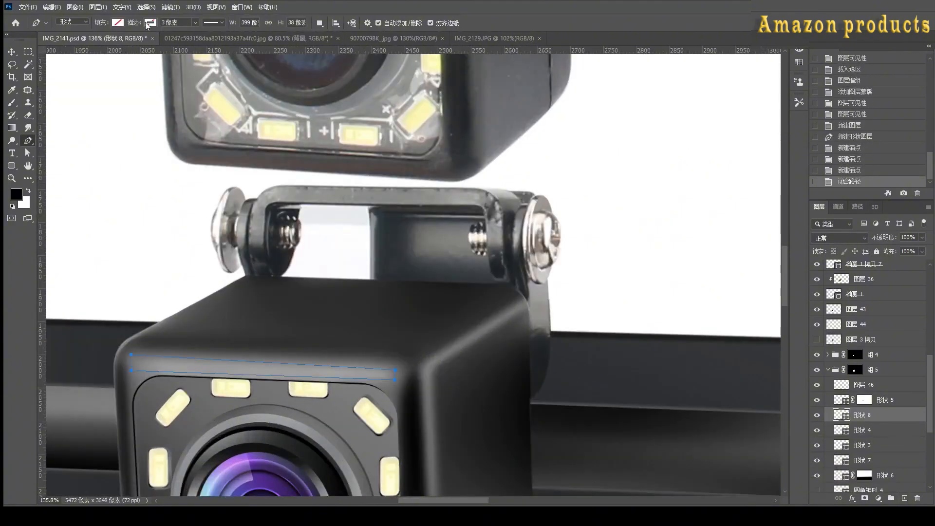
# Fill the strip above the face plate with white, adjust its feather, and add a layer mask.
pyautogui.click(117, 23)
pyautogui.click(60, 70)
pyautogui.moveTo(597, 417); pyautogui.dragTo(549, 416)
pyautogui.click(865, 498)
pyautogui.press('b')
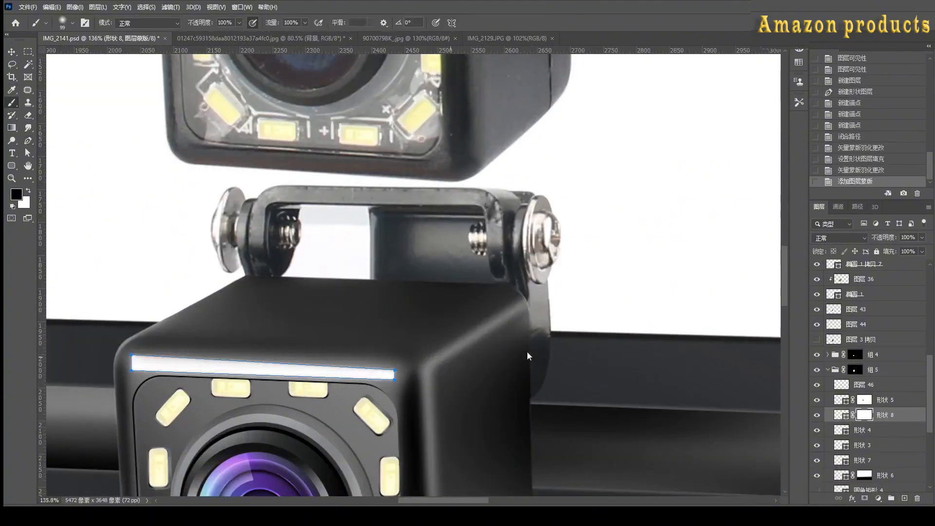
# Fade the white strip's upper edge with straight black brush strokes on its layer mask.
pyautogui.click(114, 340)
pyautogui.keyDown('shift'); pyautogui.click(407, 354); pyautogui.keyUp('shift')
pyautogui.click(113, 337)
pyautogui.keyDown('shift'); pyautogui.click(407, 356); pyautogui.keyUp('shift')
pyautogui.keyDown('shift'); pyautogui.click(114, 341); pyautogui.keyUp('shift')
# Feather the white strip slightly and fade its lower edge with straight black brush strokes on the mask.
pyautogui.click(841, 415)
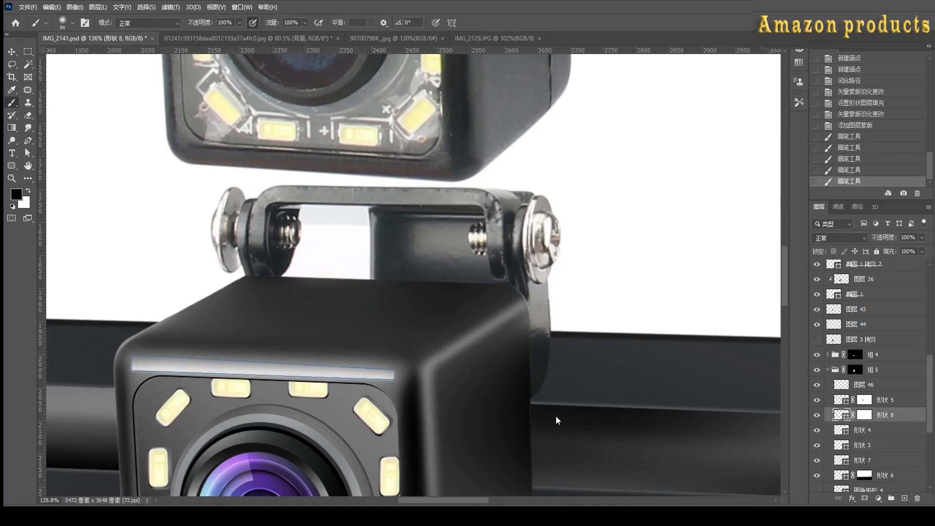
pyautogui.moveTo(556, 417); pyautogui.dragTo(559, 417)
pyautogui.click(865, 414)
pyautogui.click(419, 409)
pyautogui.keyDown('shift'); pyautogui.click(110, 395); pyautogui.keyUp('shift')
pyautogui.keyDown('shift'); pyautogui.click(419, 405); pyautogui.keyUp('shift')
pyautogui.keyDown('shift'); pyautogui.click(111, 392); pyautogui.keyUp('shift')
# Fade the ends of the strip 形状 8 with gradients on its mask and readjust its feather.
pyautogui.press('g')
pyautogui.moveTo(127, 359); pyautogui.dragTo(192, 355)
pyautogui.click(895, 444)
pyautogui.scroll(-5, 312, 297)
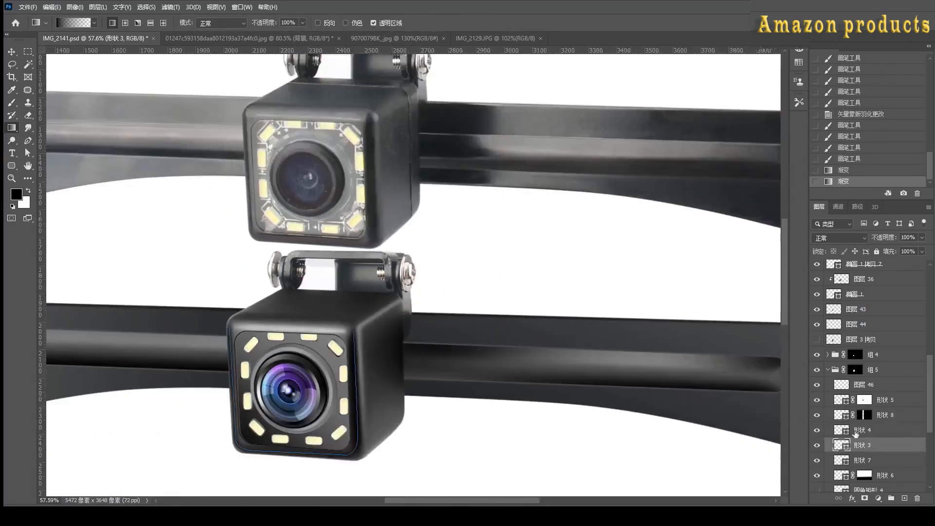
pyautogui.doubleClick(817, 415)
pyautogui.click(884, 415)
pyautogui.moveTo(557, 417); pyautogui.dragTo(555, 418)
pyautogui.click(877, 430)
pyautogui.click(865, 415)
pyautogui.moveTo(223, 343); pyautogui.dragTo(281, 348)
# Nudge the white highlight line 形状 4 on the front face's upper edge slightly down.
pyautogui.press('v')
pyautogui.click(397, 375)
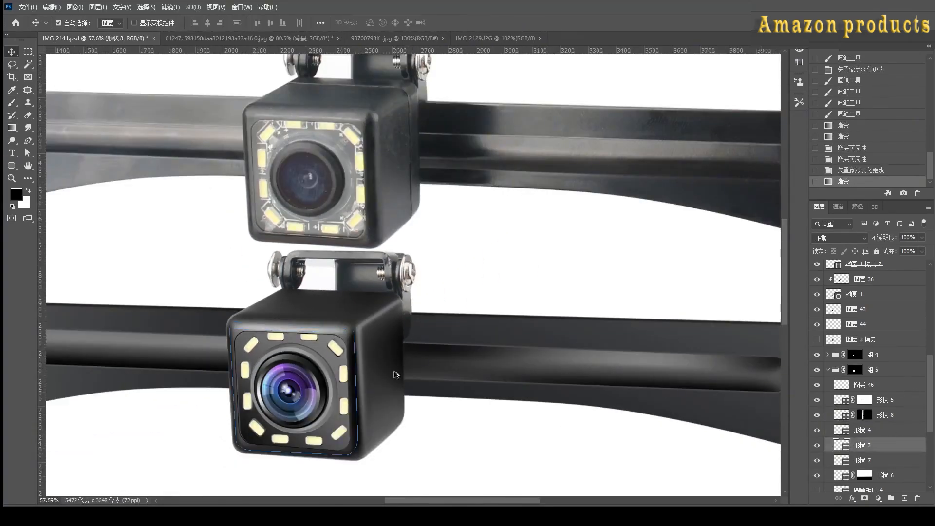
pyautogui.scroll(-2, 313, 307)
pyautogui.click(294, 325)
pyautogui.press('Down')
pyautogui.click(292, 327)
pyautogui.scroll(-5, 292, 325)
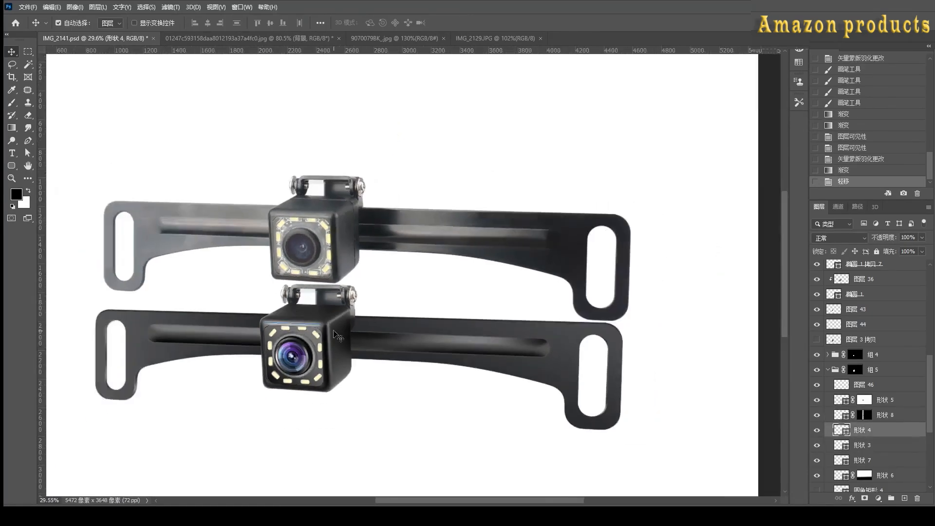
# Draw a seam line with the Pen tool along the housing's rear top edge, around the corner and down the side face.
pyautogui.scroll(4, 336, 335)
pyautogui.press('p')
pyautogui.hotkey('ctrl', 'shift', 'alt', 'n')
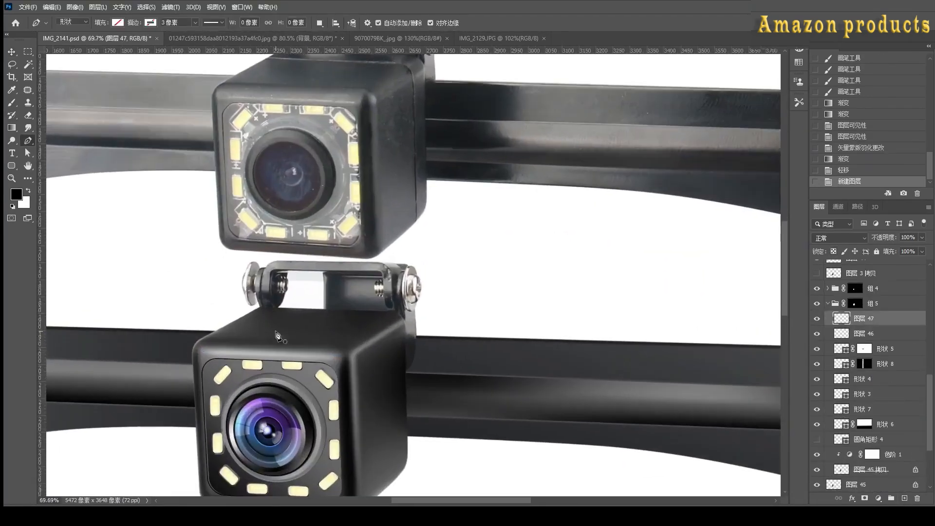
pyautogui.click(248, 314)
pyautogui.click(386, 323)
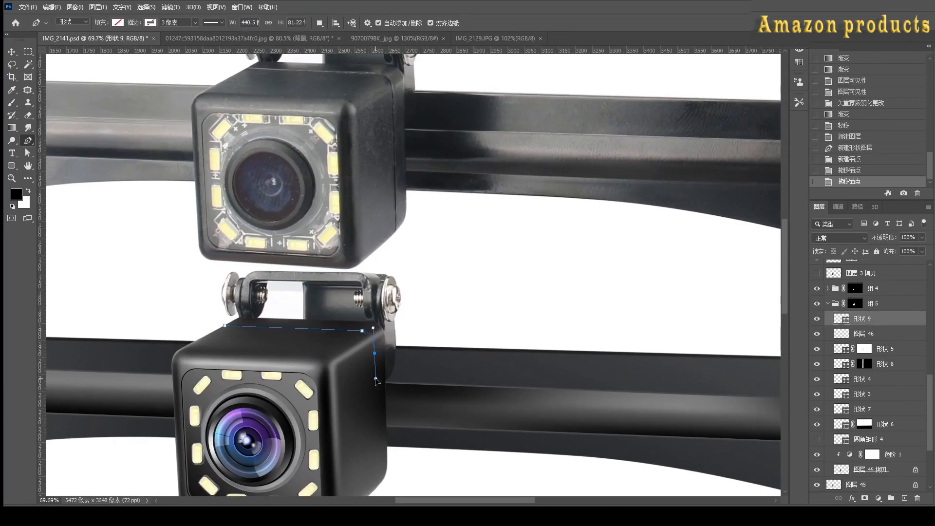
pyautogui.moveTo(375, 379); pyautogui.dragTo(375, 374)
pyautogui.moveTo(381, 489); pyautogui.dragTo(375, 390)
pyautogui.scroll(4, 376, 393)
pyautogui.click(396, 368)
pyautogui.scroll(-5, 393, 388)
# Give the housing's rear seam line a 2 px black stroke.
pyautogui.click(151, 23)
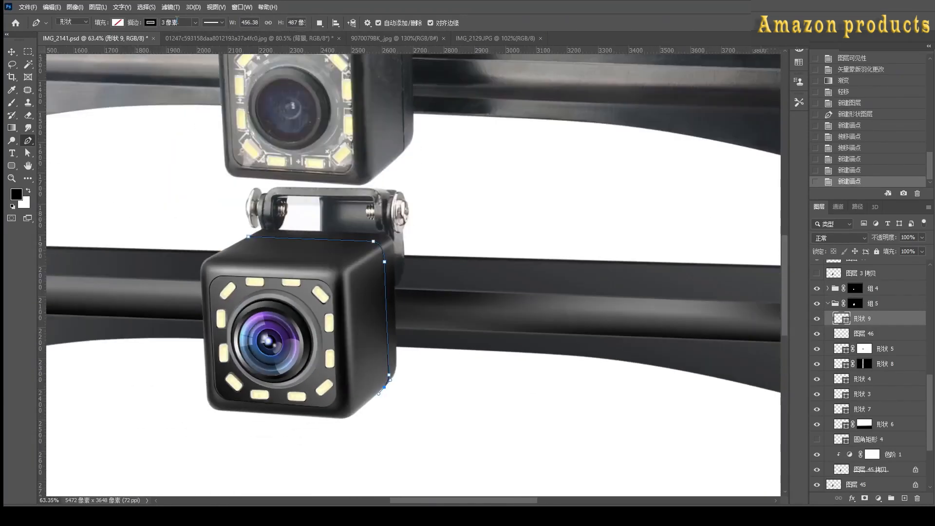
pyautogui.write('2')
pyautogui.click(12, 51)
pyautogui.scroll(6, 378, 270)
pyautogui.click(344, 265)
pyautogui.press('p')
pyautogui.scroll(3, 368, 209)
pyautogui.scroll(2, 369, 209)
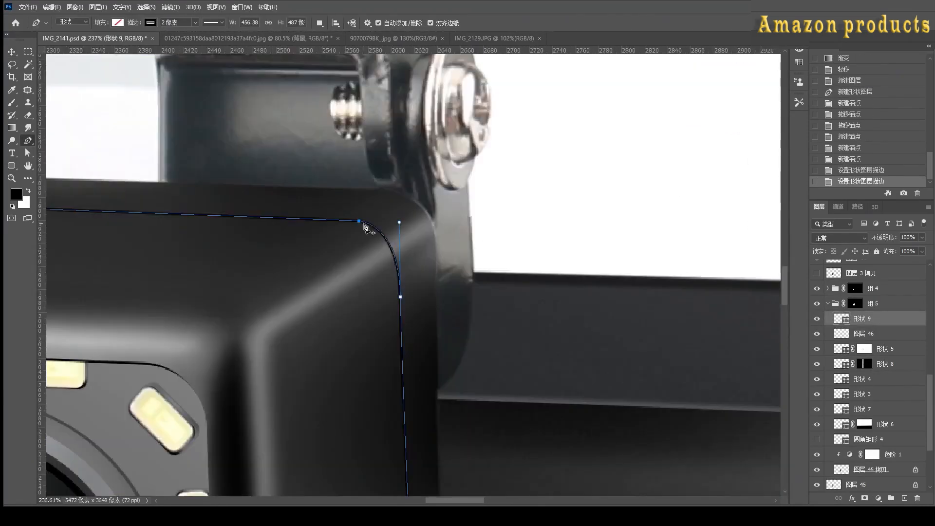
# Reshape the rounded upper corner of the housing's seam line 形状 9 so it follows the housing's edge.
pyautogui.moveTo(382, 228); pyautogui.dragTo(405, 272)
pyautogui.scroll(-4, 405, 238)
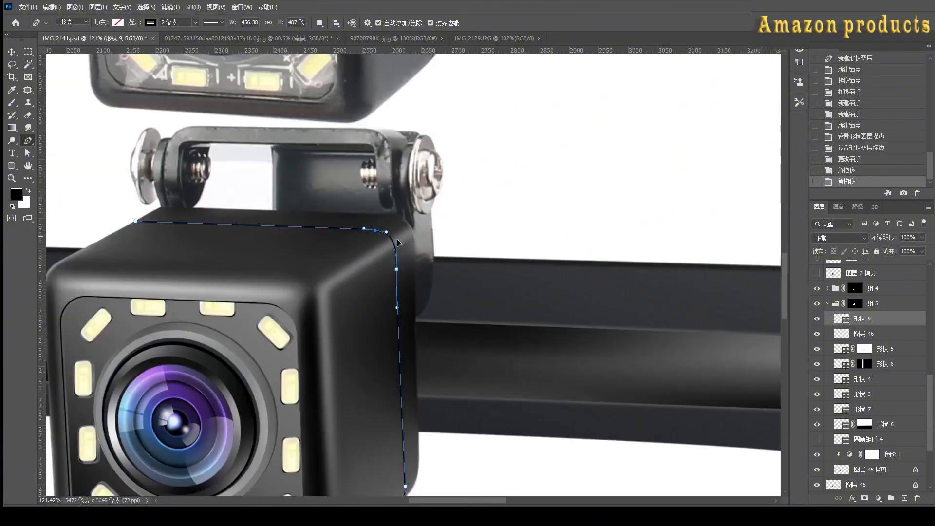
# Duplicate the seam line 形状 9, recolour the copy's stroke, nudge it one step down and left and lower its opacity.
pyautogui.hotkey('ctrl', 'j')
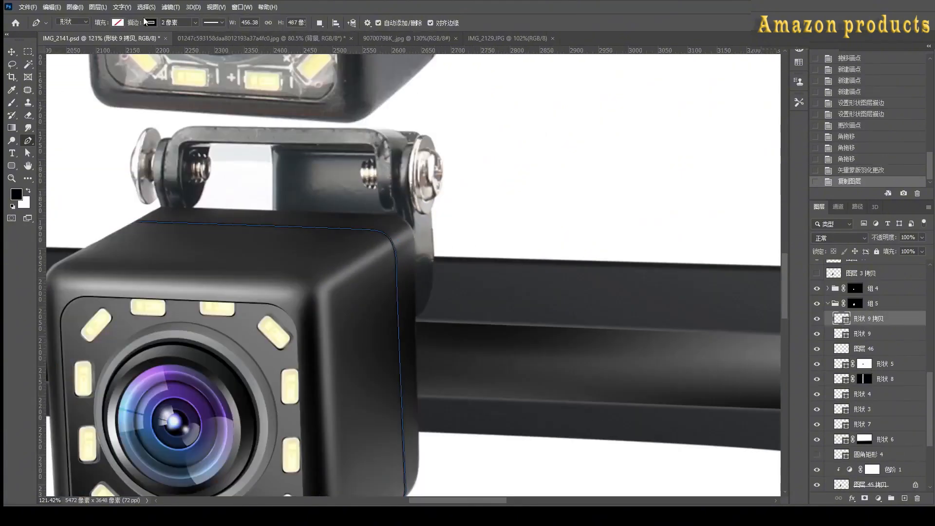
pyautogui.click(151, 23)
pyautogui.scroll(4, 291, 246)
pyautogui.press('v')
pyautogui.press('Down')
pyautogui.press('Left')
pyautogui.click(922, 237)
pyautogui.moveTo(922, 250); pyautogui.dragTo(894, 251)
pyautogui.click(835, 422)
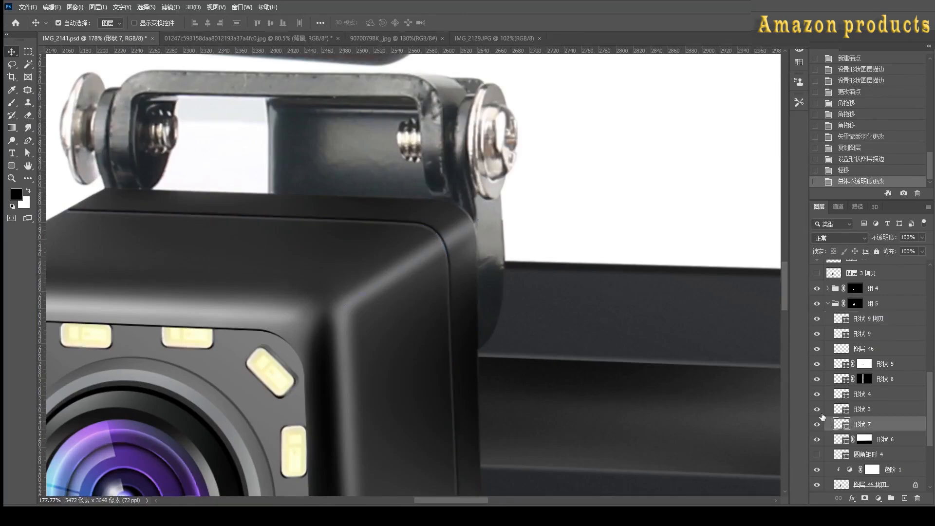
pyautogui.scroll(-10, 375, 344)
pyautogui.click(861, 336)
pyautogui.click(895, 364)
pyautogui.click(905, 304)
pyautogui.scroll(-3, 421, 328)
pyautogui.scroll(18, 388, 324)
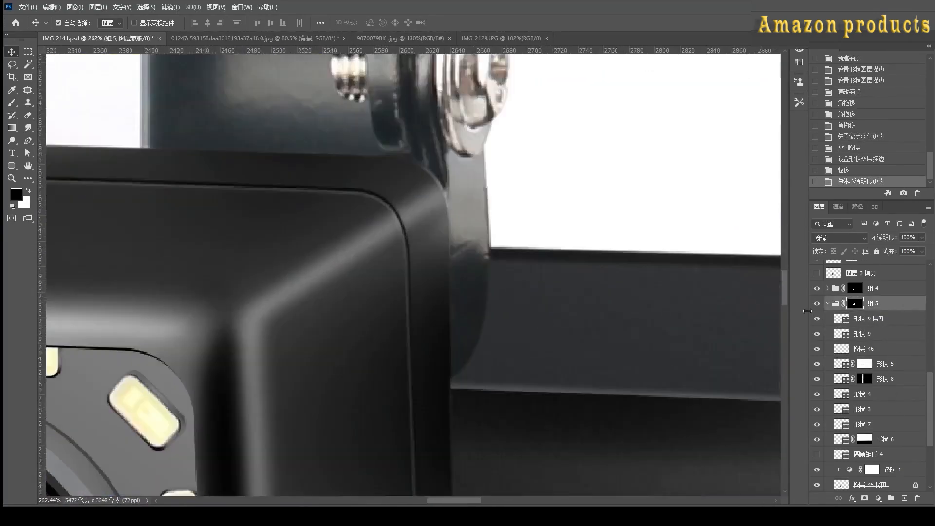
# Hide the copied seam line 形状 9 拷贝 and refine the corner bend of the original line 形状 9.
pyautogui.click(816, 318)
pyautogui.click(862, 334)
pyautogui.press('p')
pyautogui.moveTo(396, 201); pyautogui.dragTo(396, 202)
pyautogui.keyDown('ctrl'); pyautogui.click(459, 236); pyautogui.keyUp('ctrl')
pyautogui.scroll(-3, 383, 219)
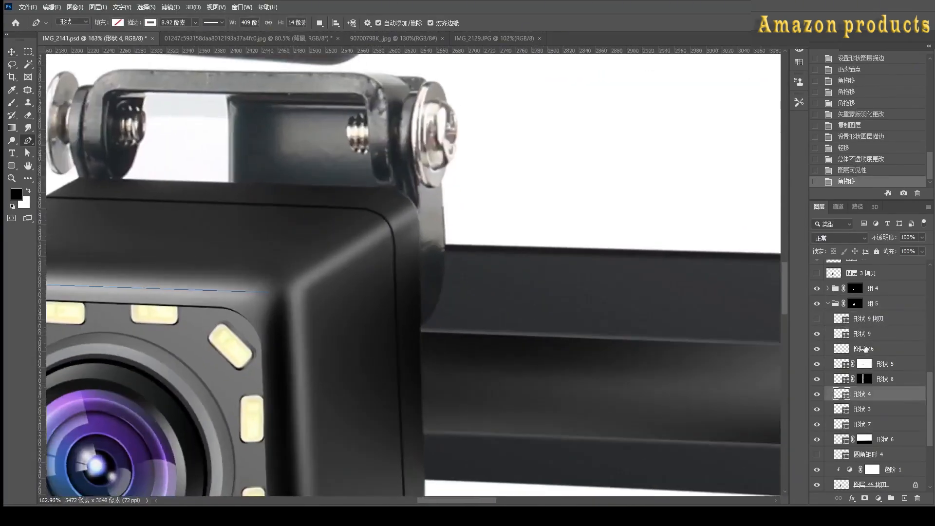
# Adjust the anchor points of 形状 9 so the rounded corner runs smoothly into the side-face line.
pyautogui.click(862, 334)
pyautogui.scroll(6, 368, 195)
pyautogui.moveTo(433, 246); pyautogui.dragTo(439, 230)
pyautogui.scroll(-6, 392, 243)
pyautogui.scroll(-3, 392, 248)
pyautogui.keyDown('ctrl'); pyautogui.click(392, 248); pyautogui.keyUp('ctrl')
pyautogui.click(862, 334)
pyautogui.scroll(7, 412, 266)
pyautogui.moveTo(407, 290); pyautogui.dragTo(409, 291)
pyautogui.hotkey('ctrl', 'z')
pyautogui.moveTo(396, 214); pyautogui.dragTo(398, 216)
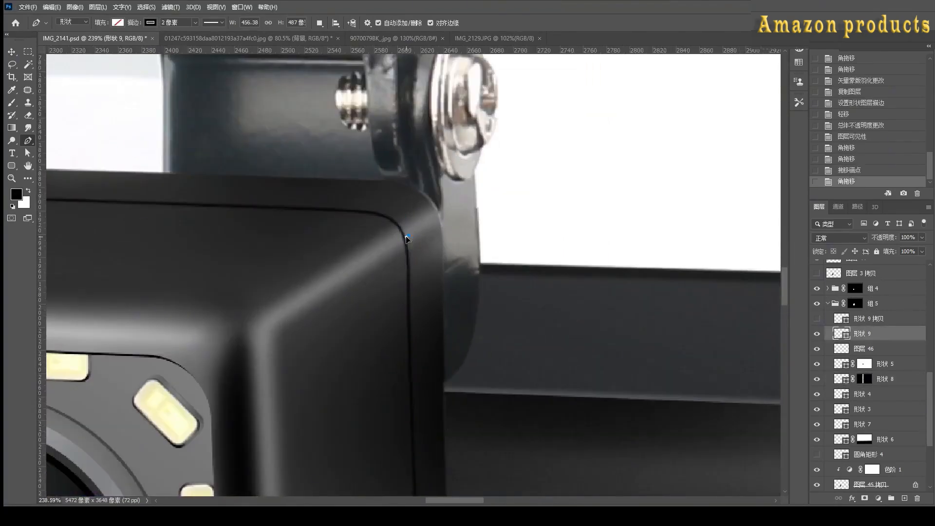
# Fine-tune both ends of the seam line's corner curve by shifting its anchors and handles slightly.
pyautogui.click(407, 238)
pyautogui.hotkey('ctrl', 'z')
pyautogui.scroll(-5, 340, 232)
pyautogui.keyDown('ctrl'); pyautogui.click(340, 233); pyautogui.keyUp('ctrl')
pyautogui.click(862, 334)
pyautogui.scroll(5, 382, 215)
pyautogui.moveTo(437, 319); pyautogui.dragTo(400, 297)
pyautogui.moveTo(370, 232); pyautogui.dragTo(371, 232)
pyautogui.moveTo(332, 212); pyautogui.dragTo(325, 212)
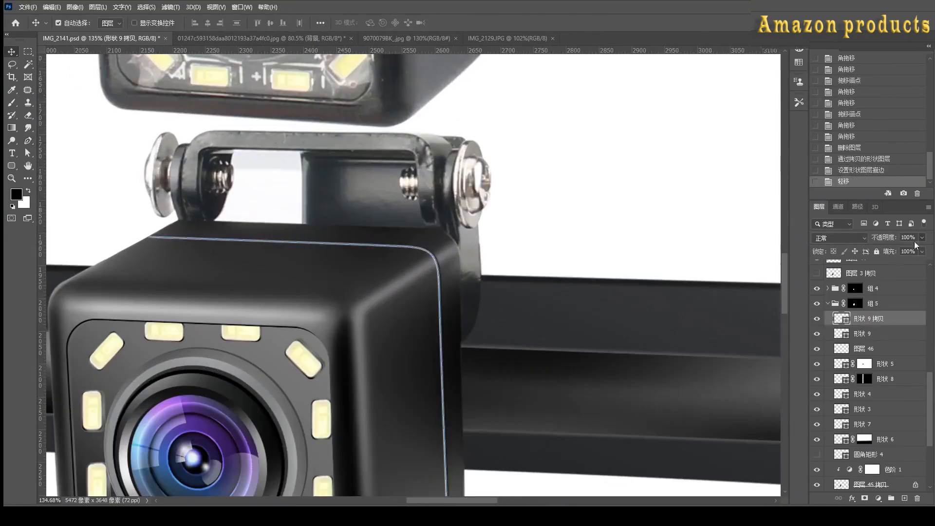
# Lower the opacity of the seam's highlight copy 形状 9 拷贝 and nudge it slightly left.
pyautogui.moveTo(921, 238); pyautogui.dragTo(897, 249)
pyautogui.click(863, 334)
pyautogui.click(858, 319)
pyautogui.press('Left')
pyautogui.click(862, 336)
pyautogui.click(865, 364)
pyautogui.click(866, 335)
pyautogui.click(867, 348)
pyautogui.click(864, 394)
pyautogui.scroll(-10, 319, 242)
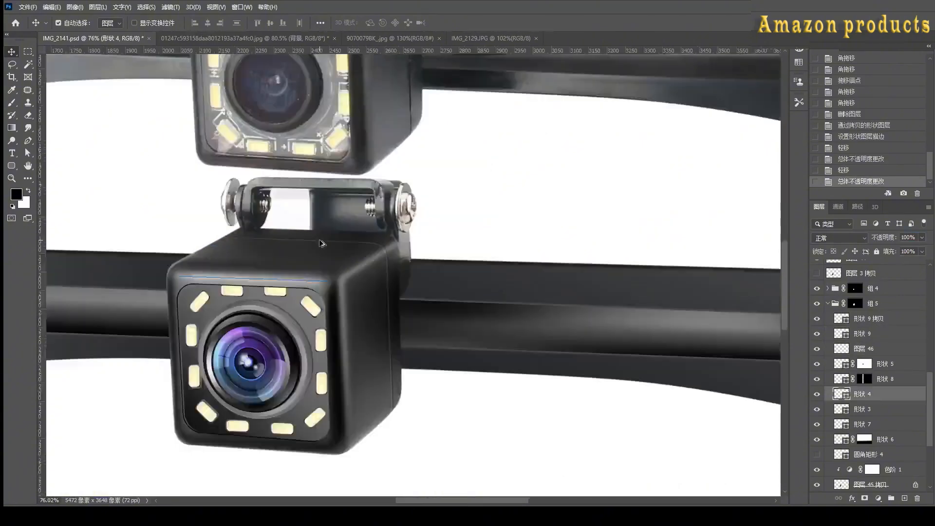
# Lower the opacity of the black seam line 形状 9 on the housing.
pyautogui.scroll(7, 347, 298)
pyautogui.scroll(8, 322, 240)
pyautogui.click(863, 334)
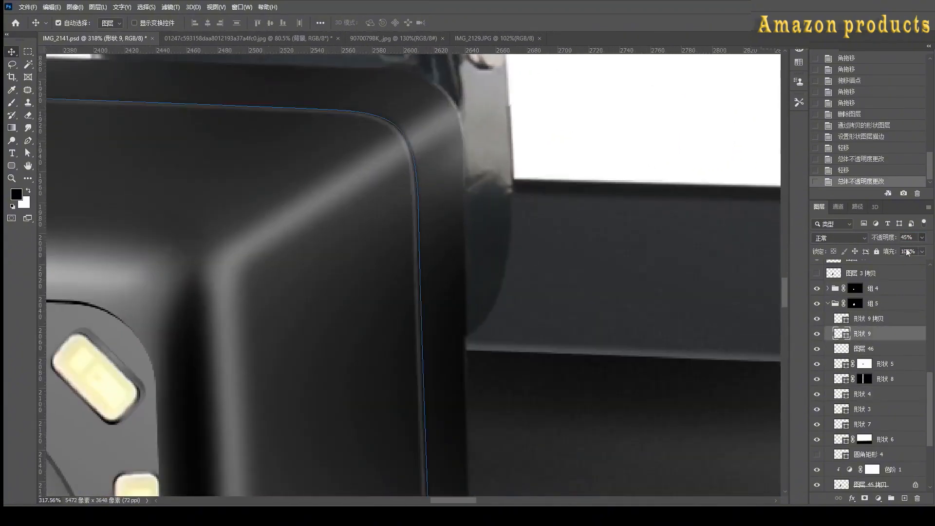
pyautogui.moveTo(921, 238); pyautogui.dragTo(901, 250)
pyautogui.scroll(-5, 414, 248)
pyautogui.click(864, 364)
# Draw a rounded rectangle of about 611 × 778 px beside the lower camera, clipped to the bar layer 组 2 拷贝.
pyautogui.scroll(-9, 352, 290)
pyautogui.click(482, 317)
pyautogui.scroll(2, 484, 327)
pyautogui.scroll(-3, 834, 428)
pyautogui.keyDown('ctrl'); pyautogui.click(834, 424); pyautogui.keyUp('ctrl')
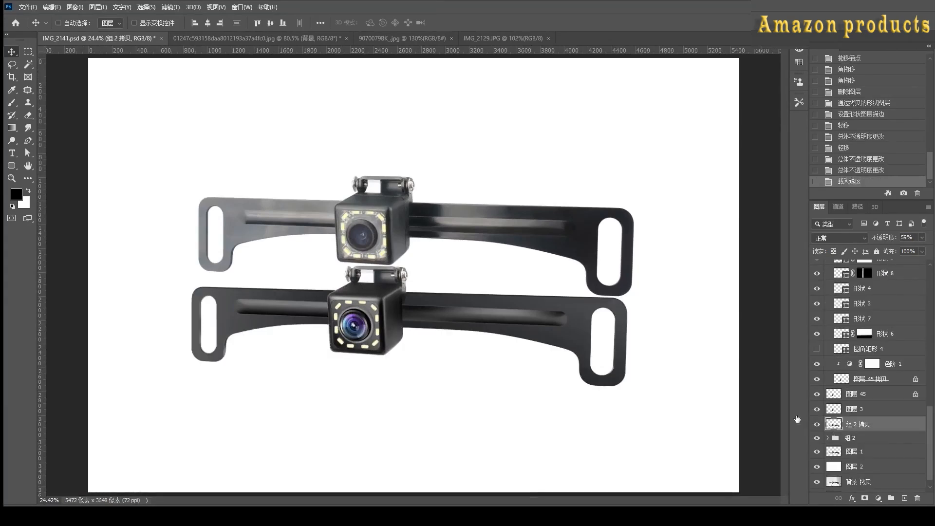
pyautogui.hotkey('ctrl', 'd')
pyautogui.keyDown('ctrl'); pyautogui.click(832, 426); pyautogui.keyUp('ctrl')
pyautogui.hotkey('ctrl', 'd')
pyautogui.hotkey('ctrl', 'alt', 'shift', 'n')
pyautogui.keyDown('alt'); pyautogui.click(862, 426); pyautogui.keyUp('alt')
pyautogui.press('u')
pyautogui.moveTo(371, 267); pyautogui.dragTo(442, 358)
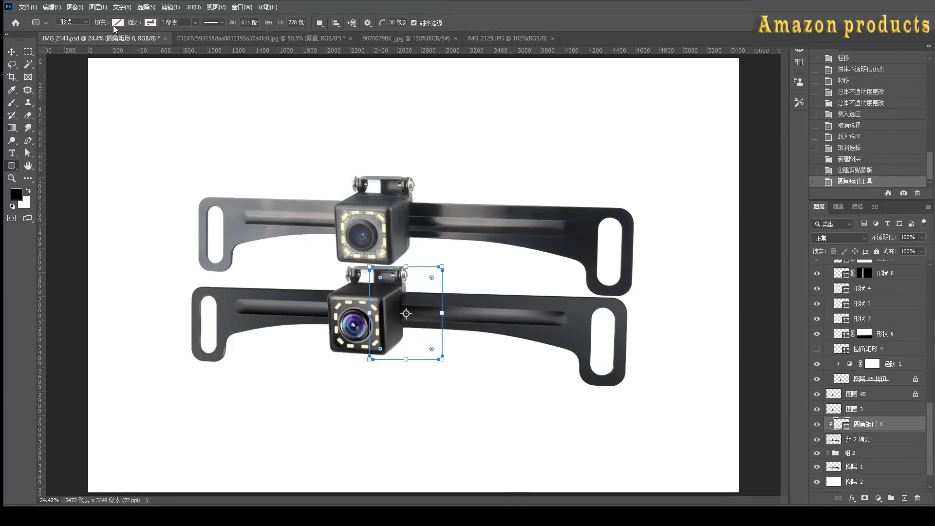
# Fill the rounded rectangle with black, feather it and shift it slightly towards the camera as a shadow on the bar.
pyautogui.press('v')
pyautogui.scroll(2, 401, 307)
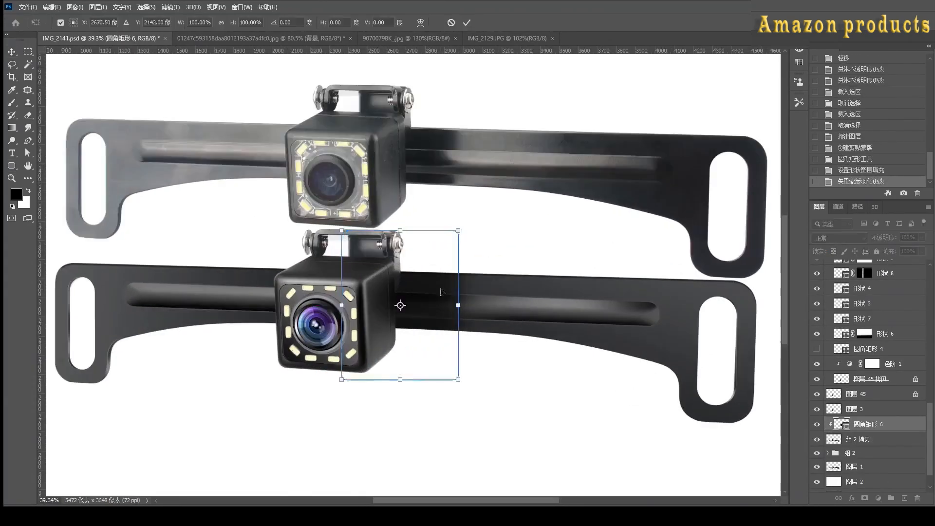
pyautogui.press('u')
# Move the layer 组 2 拷贝 into the group 组 2 and clip the shadow rectangle to that group.
pyautogui.click(869, 440)
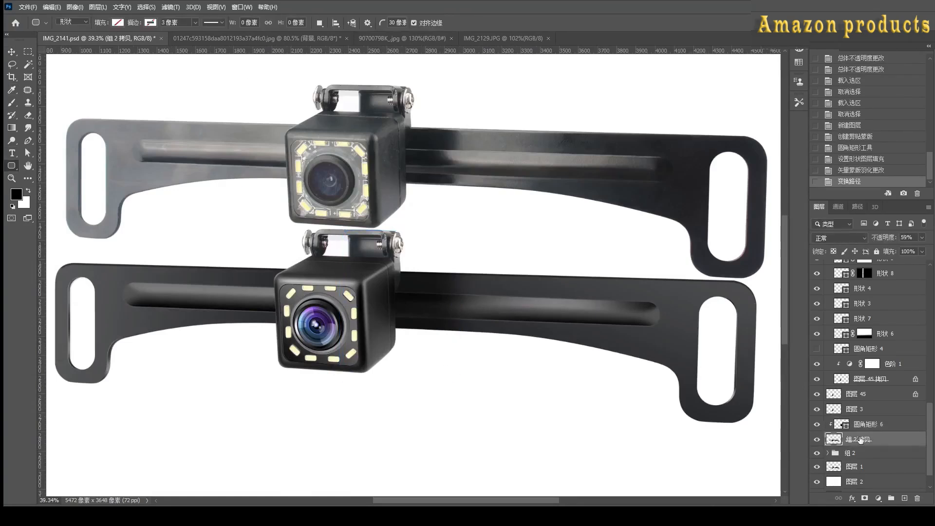
pyautogui.keyDown('alt'); pyautogui.click(861, 431); pyautogui.keyUp('alt')
pyautogui.click(865, 425)
pyautogui.click(828, 453)
pyautogui.moveTo(856, 440); pyautogui.dragTo(854, 455)
pyautogui.keyDown('alt'); pyautogui.click(839, 431); pyautogui.keyUp('alt')
# Set the shadow rectangle 圆角矩形 6 to 63% opacity and shift it slightly left on the bar.
pyautogui.click(874, 427)
pyautogui.click(922, 238)
pyautogui.moveTo(922, 247); pyautogui.dragTo(904, 247)
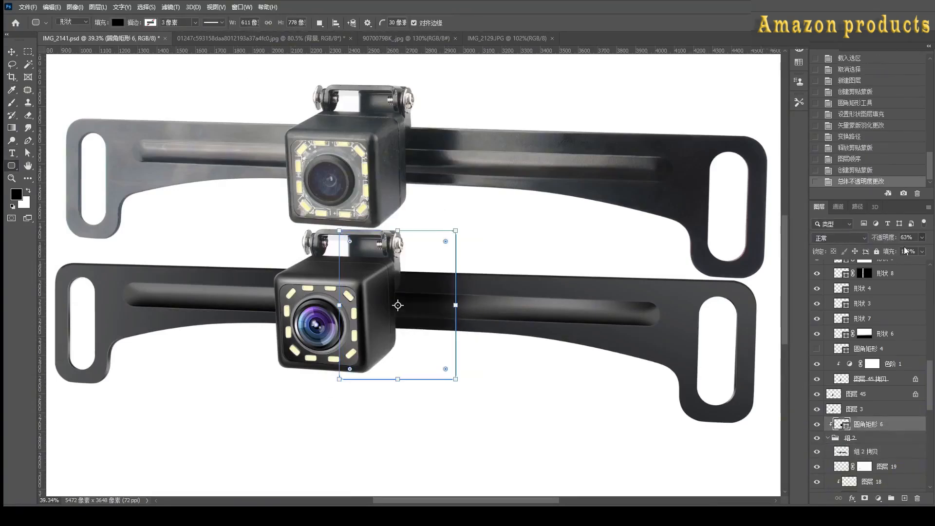
pyautogui.click(845, 467)
pyautogui.click(869, 424)
pyautogui.moveTo(436, 294); pyautogui.dragTo(426, 295)
# Collapse the group 组 2 and select the layer 图层 1 that holds the camera's hinge bracket.
pyautogui.click(15, 52)
pyautogui.click(263, 209)
pyautogui.scroll(4, 364, 246)
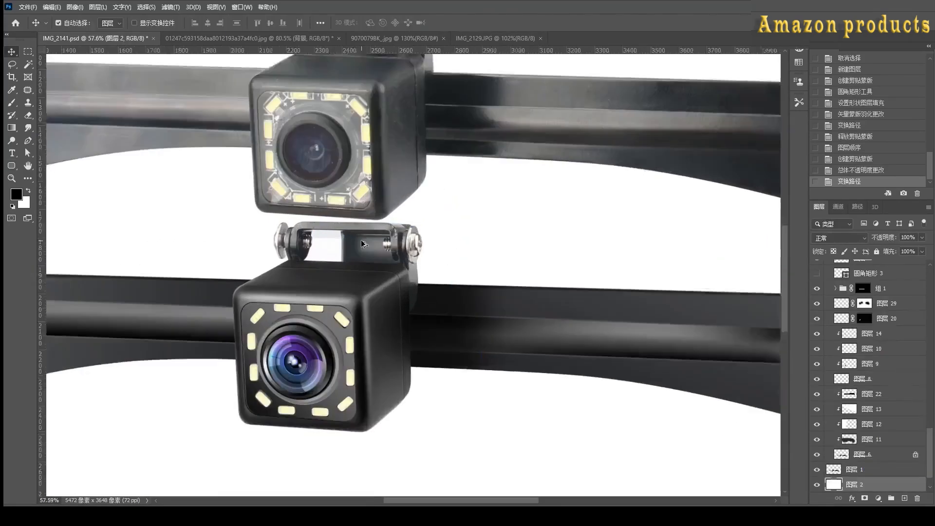
pyautogui.scroll(1, 362, 243)
pyautogui.click(362, 243)
pyautogui.click(828, 319)
pyautogui.keyDown('ctrl'); pyautogui.click(834, 438); pyautogui.keyUp('ctrl')
pyautogui.hotkey('ctrl', 'd')
pyautogui.click(856, 441)
# Lasso the hinge bracket above the lower camera, copy it to a new layer and desaturate the copy.
pyautogui.scroll(6, 319, 246)
pyautogui.press('l')
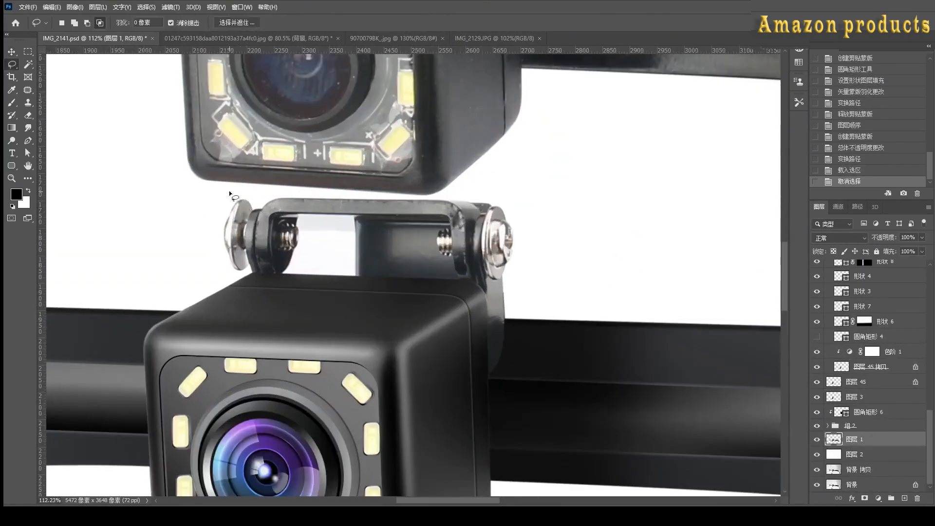
pyautogui.moveTo(475, 169); pyautogui.dragTo(483, 168)
pyautogui.hotkey('ctrl', 'j')
pyautogui.hotkey('ctrl', 'shift', 'u')
pyautogui.keyDown('ctrl'); pyautogui.click(831, 440); pyautogui.keyUp('ctrl')
pyautogui.hotkey('ctrl', 'd')
pyautogui.click(816, 427)
pyautogui.click(816, 426)
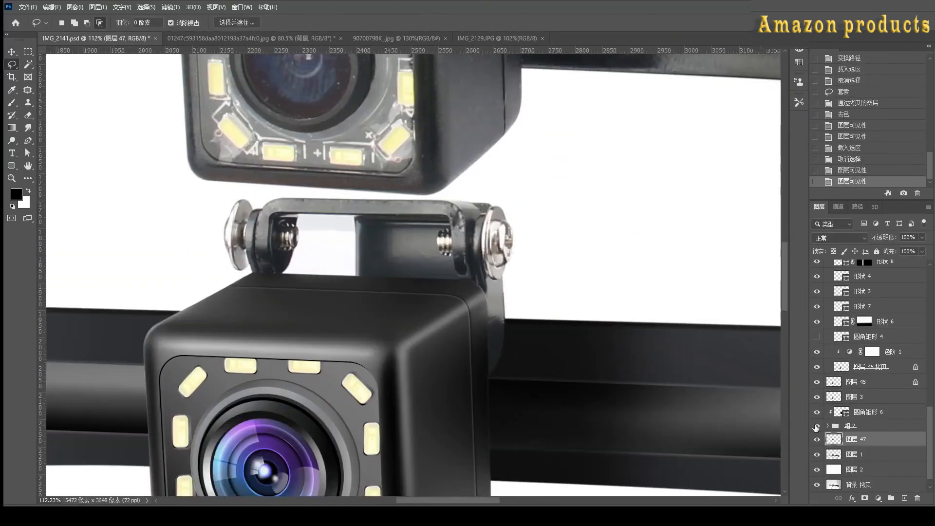
# Trace a Pen path in Path mode up the bracket's left arm and along its top edge.
pyautogui.press('p')
pyautogui.scroll(2, 241, 250)
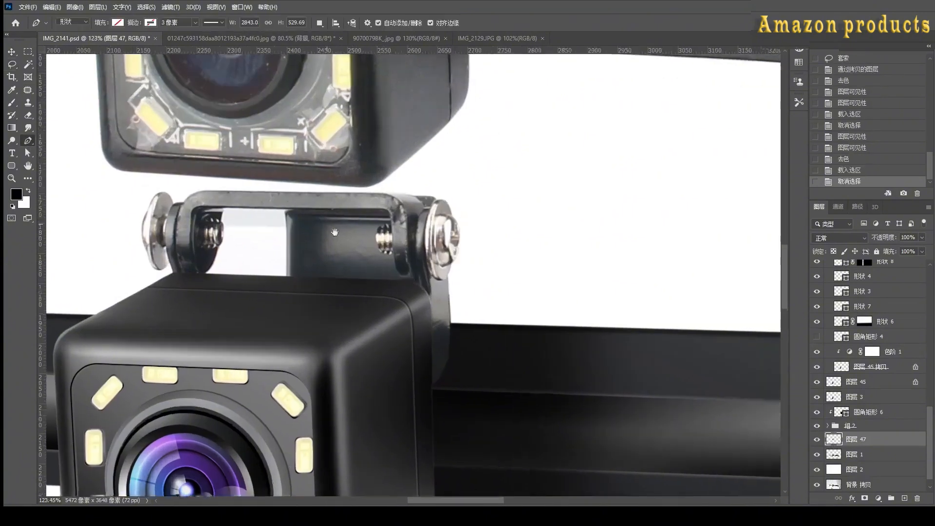
pyautogui.click(72, 22)
pyautogui.click(69, 40)
pyautogui.click(182, 317)
pyautogui.hotkey('ctrl', 'z')
pyautogui.moveTo(178, 244); pyautogui.dragTo(189, 198)
pyautogui.click(229, 202)
pyautogui.click(346, 216)
pyautogui.click(461, 212)
# Continue the path around the bracket's upper right bend and down its right arm, correcting the bend's anchor.
pyautogui.scroll(3, 430, 213)
pyautogui.click(430, 213)
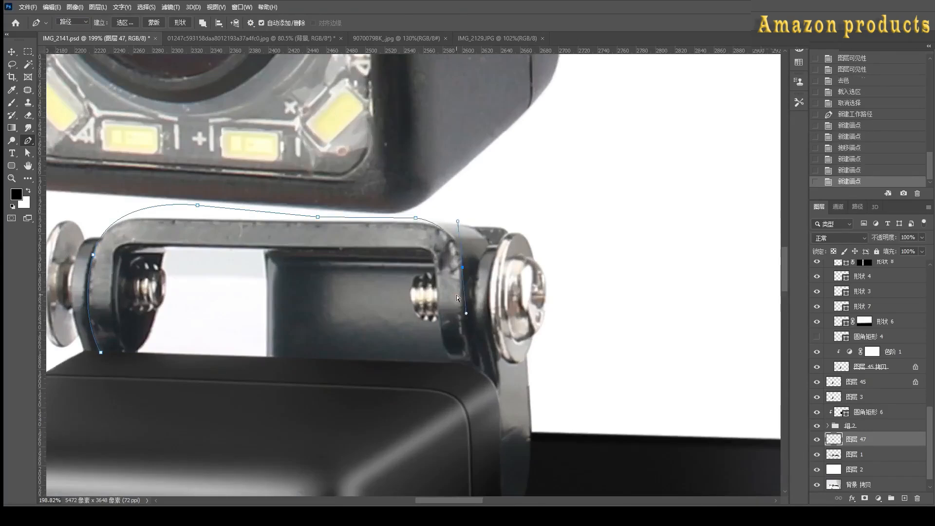
pyautogui.hotkey('ctrl', 'z')
pyautogui.moveTo(416, 218); pyautogui.dragTo(413, 222)
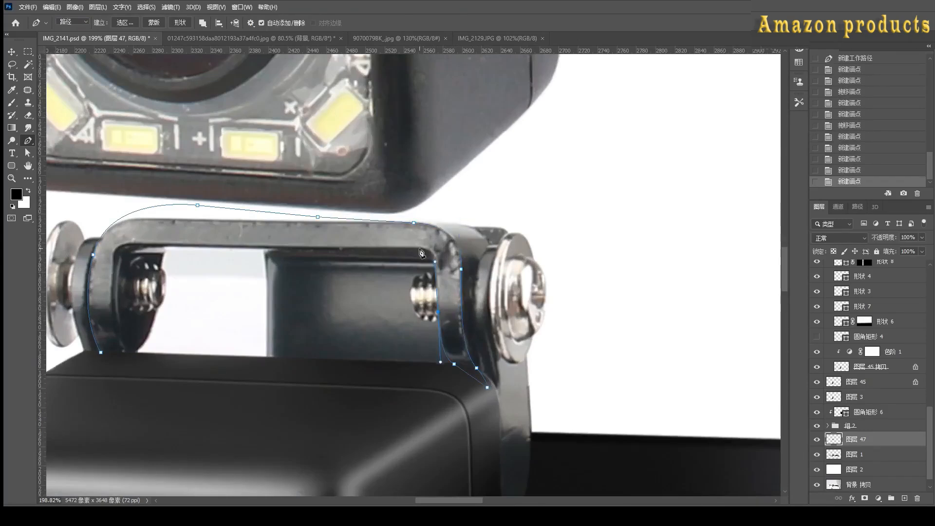
# Trace the bracket's inner edge to close the path and turn it into a feathered selection.
pyautogui.click(137, 243)
pyautogui.moveTo(112, 269); pyautogui.dragTo(112, 302)
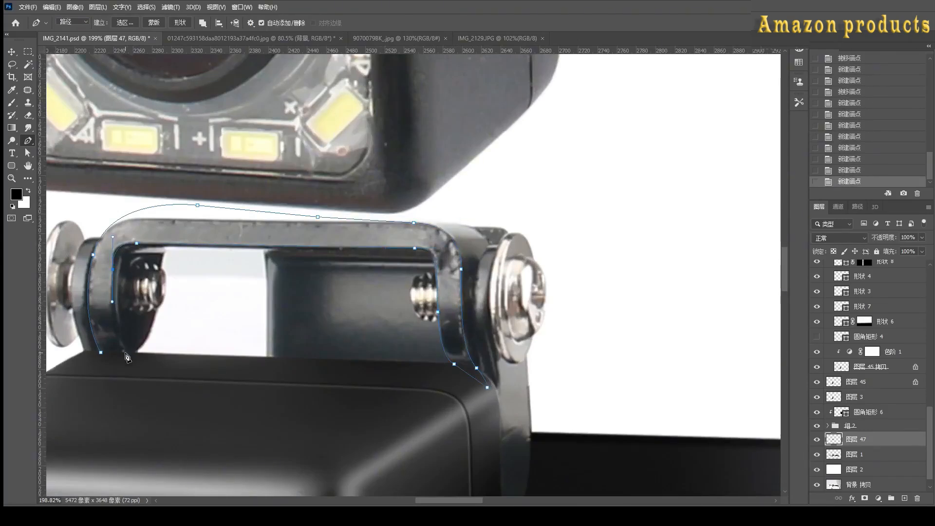
pyautogui.hotkey('ctrl', 'Return')
pyautogui.hotkey('shift', 'F6')
pyautogui.press('Return')
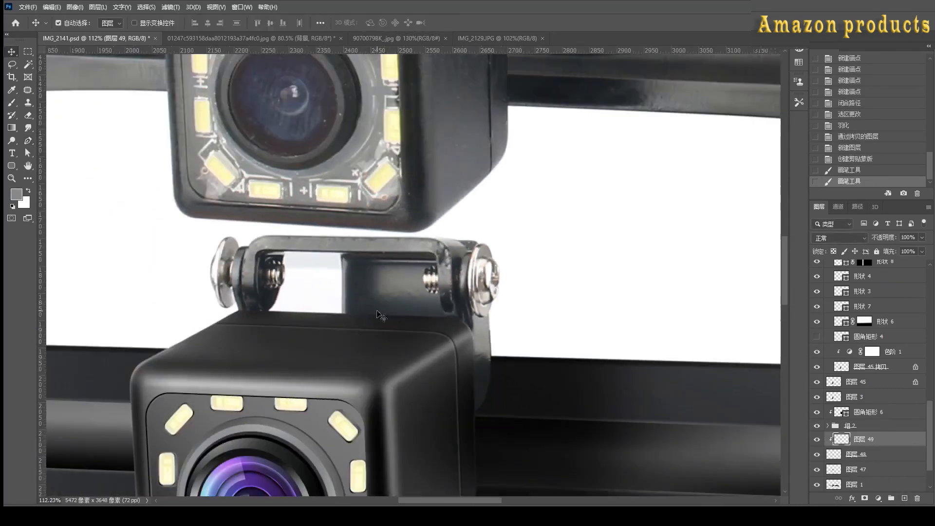
# Select the layer 图层 3 and open the list of paths.
pyautogui.click(857, 397)
pyautogui.keyDown('ctrl'); pyautogui.click(834, 399); pyautogui.keyUp('ctrl')
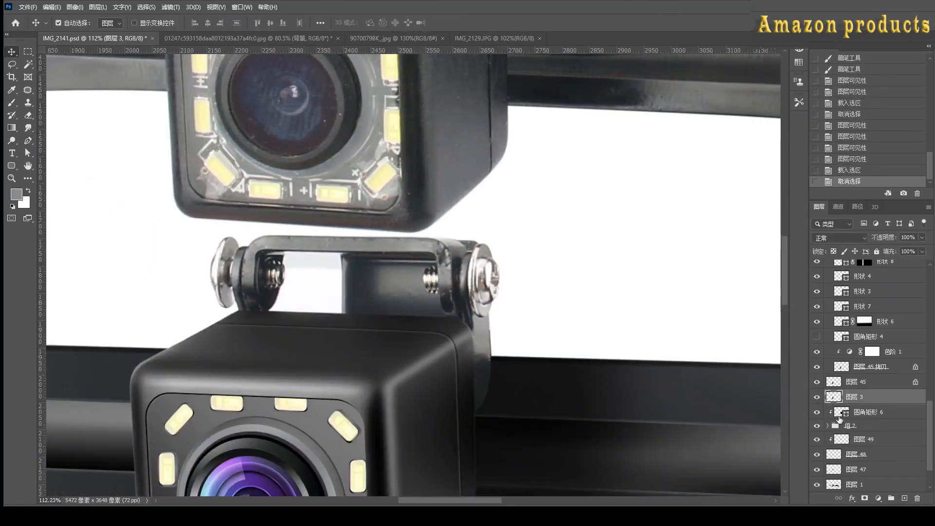
pyautogui.click(857, 206)
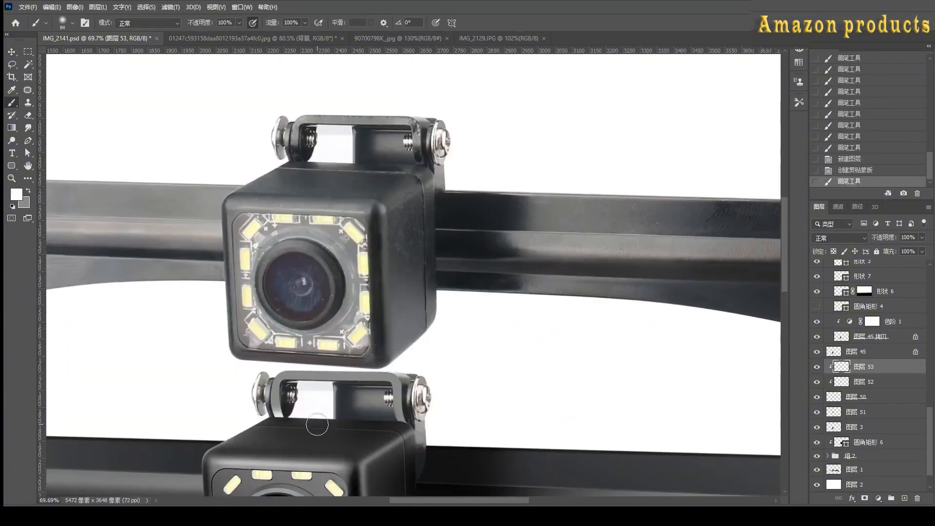
# Try to paint black shading across the lower ends of the bracket's arms on the clipped layer 图层 53.
pyautogui.hotkey('ctrl', 'z')
pyautogui.press('d')
pyautogui.moveTo(276, 433); pyautogui.dragTo(286, 434)
pyautogui.hotkey('ctrl', 'z')
pyautogui.moveTo(286, 434)
pyautogui.mouseDown()
pyautogui.moveTo(269, 421)
pyautogui.moveTo(330, 425)
pyautogui.mouseUp()
pyautogui.hotkey('ctrl', 'z')
pyautogui.click(843, 159)
pyautogui.moveTo(273, 423)
pyautogui.mouseDown()
pyautogui.moveTo(295, 436)
pyautogui.moveTo(355, 432)
pyautogui.mouseUp()
pyautogui.hotkey('ctrl', 'z')
pyautogui.hotkey('ctrl', 'z')
pyautogui.hotkey('ctrl', 'z')
# Resize the brush and darken the bracket's arms with soft black shading on 图层 53.
pyautogui.press('[')
pyautogui.press('[')
pyautogui.press('[')
pyautogui.press('[')
pyautogui.press('[')
pyautogui.press('[')
pyautogui.press('[')
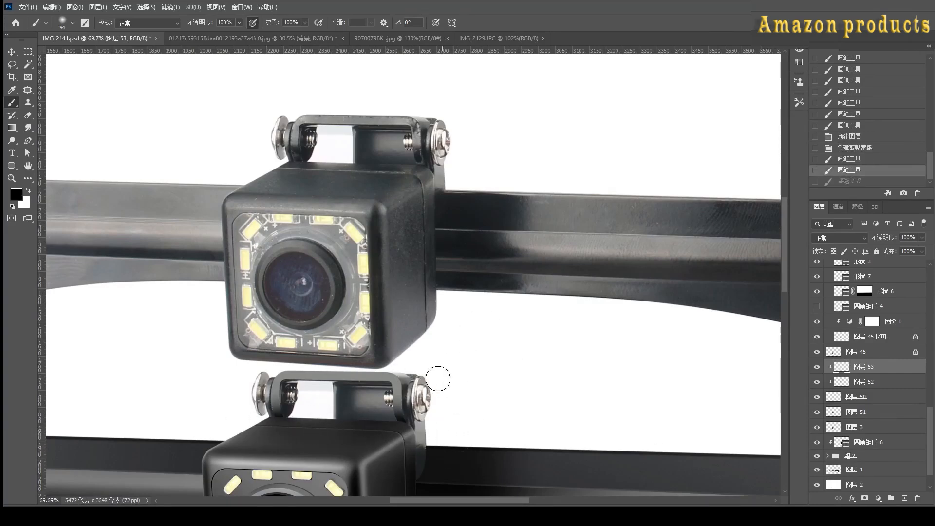
# Add a clipped layer below 图层 53 and draw a thin rectangle across the bracket's left arm.
pyautogui.hotkey('ctrl', 'shift', 'alt', 'n')
pyautogui.hotkey('ctrl', '[')
pyautogui.click(13, 167)
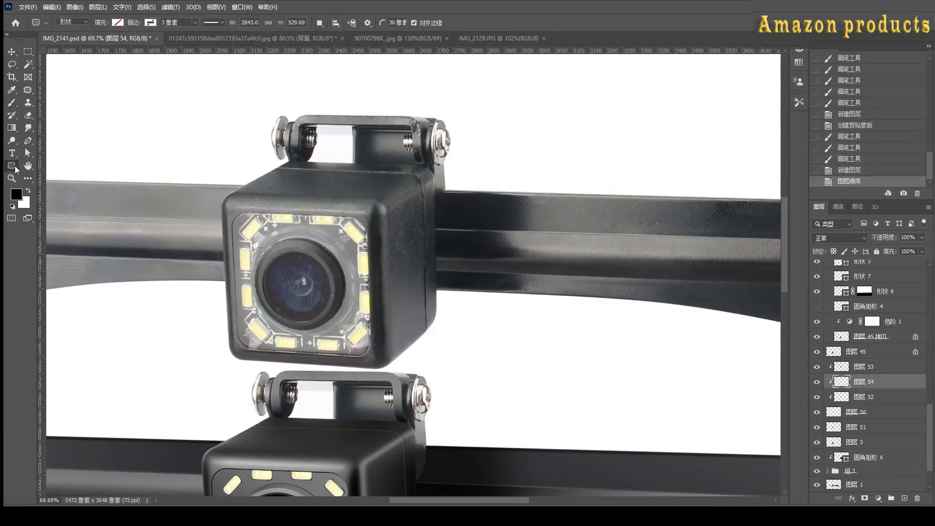
pyautogui.moveTo(288, 408); pyautogui.dragTo(289, 409)
# Add another clipped layer, readjust the feather of the thin rectangle 矩形 1 and nudge it up.
pyautogui.hotkey('ctrl', 'shift', 'alt', 'n')
pyautogui.moveTo(570, 416); pyautogui.dragTo(570, 416)
pyautogui.click(854, 398)
pyautogui.click(857, 382)
pyautogui.press('v')
pyautogui.click(860, 397)
pyautogui.press('Up')
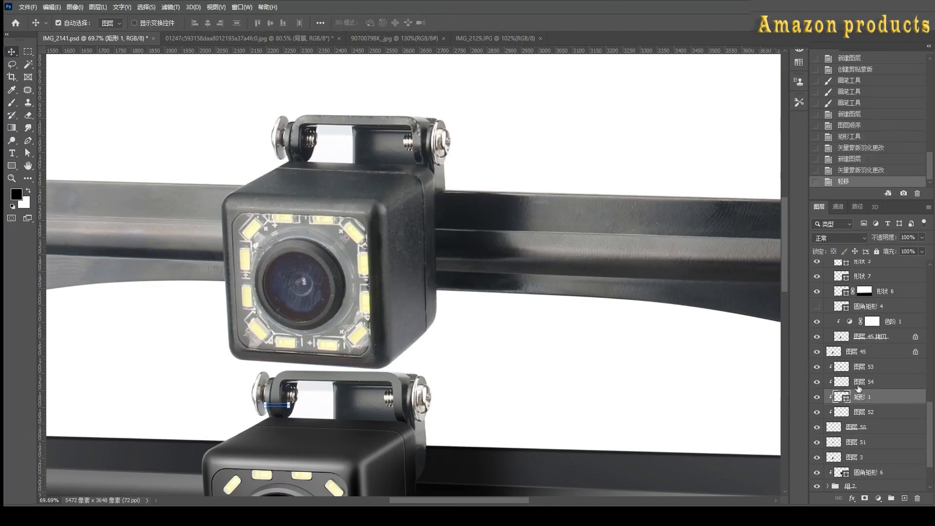
pyautogui.click(858, 383)
pyautogui.press('u')
pyautogui.moveTo(392, 410); pyautogui.dragTo(408, 408)
pyautogui.hotkey('ctrl', 'z')
# Duplicate the thin rectangle 矩形 1 as a clipped shape and move it across the lower end of the bracket's right arm.
pyautogui.click(860, 398)
pyautogui.hotkey('ctrl', 'j')
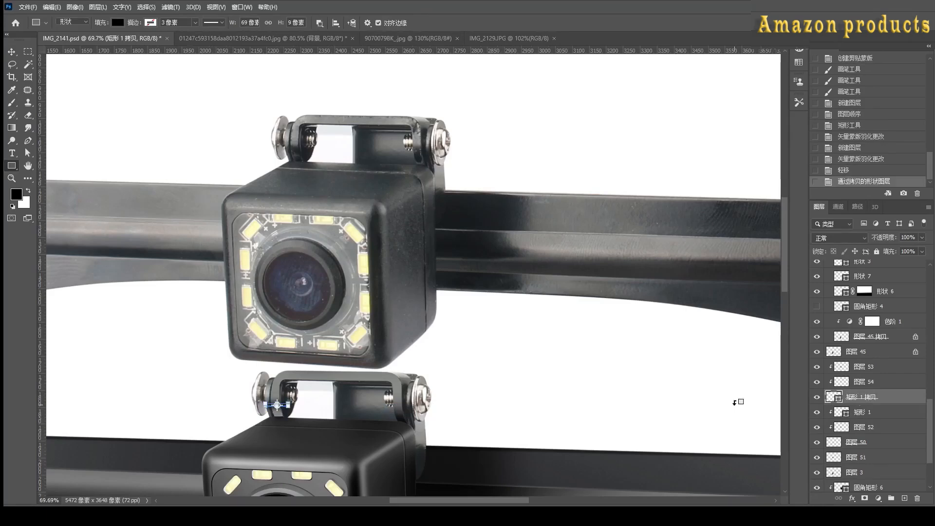
pyautogui.hotkey('ctrl', 'alt', 'g')
pyautogui.press('v')
pyautogui.hotkey('ctrl', 'z')
pyautogui.moveTo(273, 406); pyautogui.dragTo(402, 409)
pyautogui.click(869, 397)
pyautogui.hotkey('ctrl', 't')
pyautogui.press('Return')
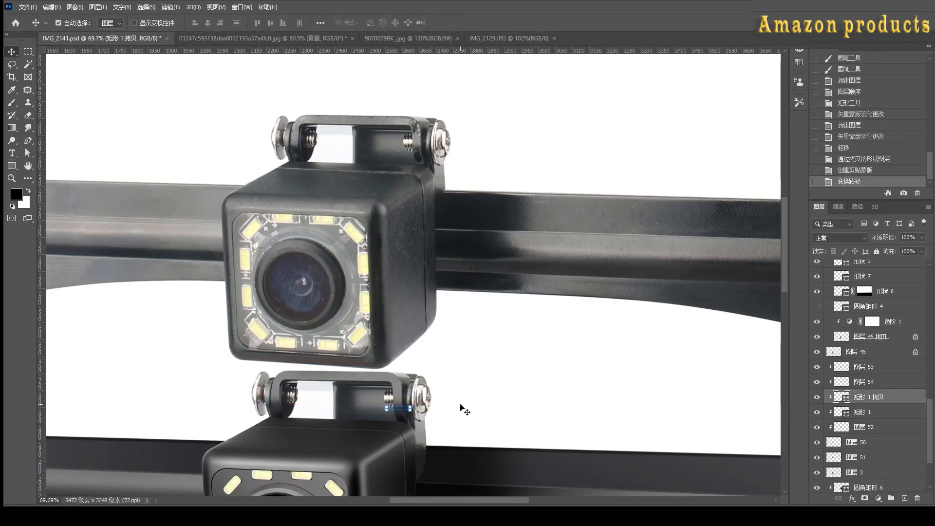
# Add a clipped layer above 图层 53 and dab soft white highlights near the base of the bracket's left arm.
pyautogui.click(864, 367)
pyautogui.hotkey('ctrl', 'alt', 'shift', 'n')
pyautogui.hotkey('ctrl', 'alt', 'g')
pyautogui.press('b')
pyautogui.click(271, 436)
pyautogui.click(272, 437)
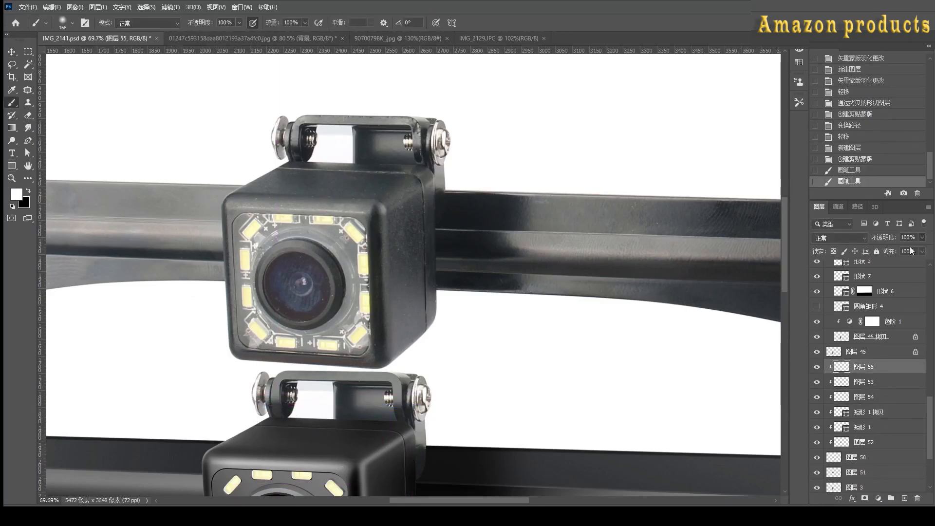
# Duplicate 矩形 1 拷贝 as a clipped shape, move it up to the bracket's upper right corner and adjust its feather.
pyautogui.click(12, 165)
pyautogui.click(864, 414)
pyautogui.hotkey('ctrl', 'j')
pyautogui.hotkey('ctrl', 'alt', 'g')
pyautogui.hotkey('ctrl', 't')
pyautogui.moveTo(398, 410); pyautogui.dragTo(394, 384)
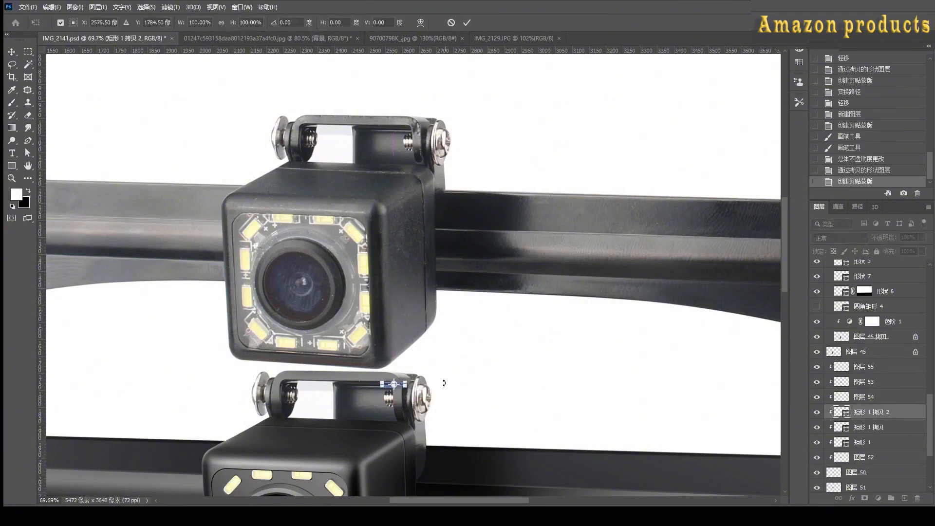
pyautogui.press('Return')
pyautogui.click(14, 54)
pyautogui.hotkey('ctrl', 't')
pyautogui.press('Return')
# Trace the hinge ear between the left screw and the bracket with the Pen tool on 图层 51.
pyautogui.click(856, 473)
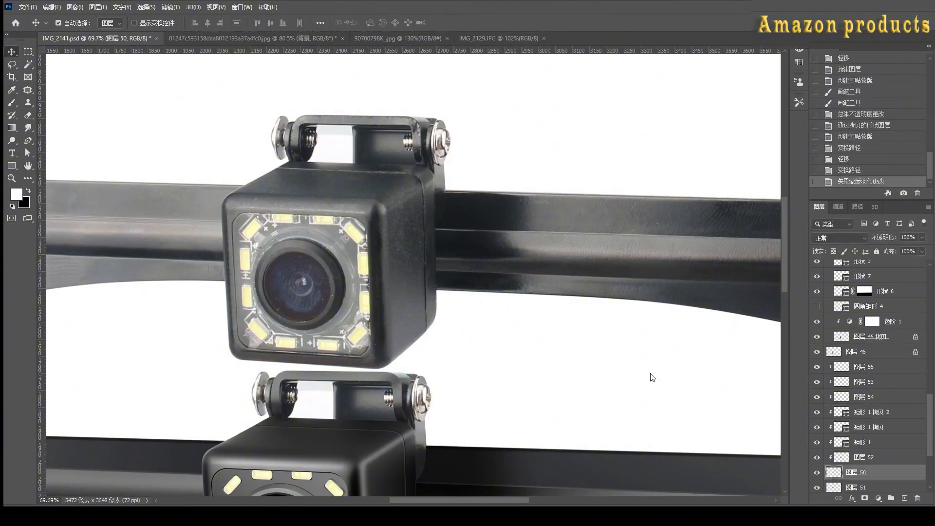
pyautogui.scroll(5, 341, 412)
pyautogui.click(240, 388)
pyautogui.click(28, 141)
pyautogui.scroll(6, 221, 421)
pyautogui.click(248, 297)
pyautogui.moveTo(235, 371); pyautogui.dragTo(249, 422)
pyautogui.moveTo(272, 492); pyautogui.dragTo(272, 491)
pyautogui.click(237, 417)
pyautogui.click(232, 411)
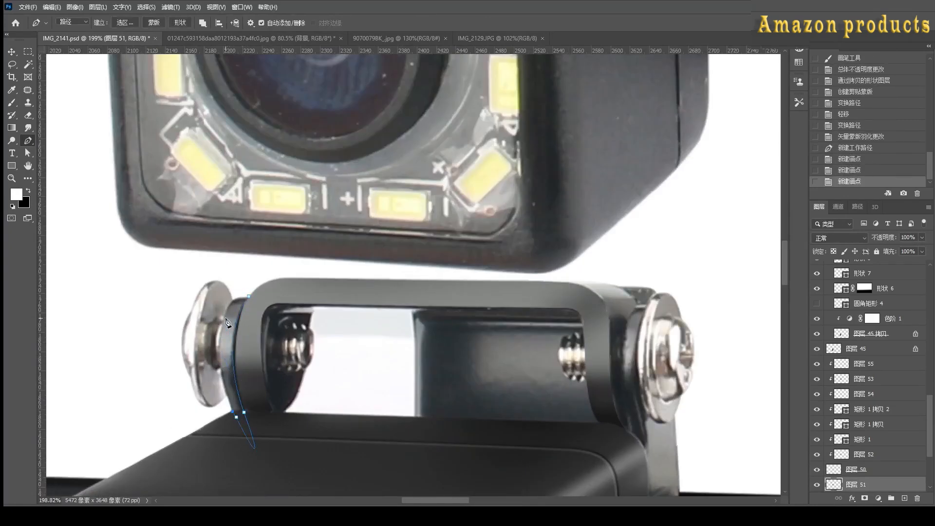
pyautogui.moveTo(251, 259); pyautogui.dragTo(252, 260)
pyautogui.scroll(6, 234, 291)
pyautogui.click(276, 269)
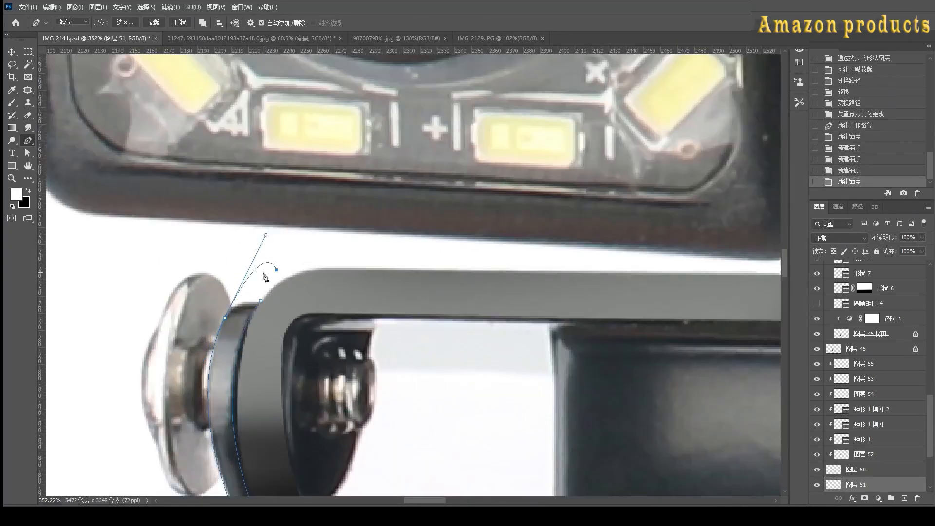
# Copy the traced left ear to its own layer through a feathered selection and smudge its surface smooth.
pyautogui.hotkey('ctrl', 'Return')
pyautogui.hotkey('shift', 'F6')
pyautogui.press('Return')
pyautogui.scroll(-4, 887, 381)
pyautogui.hotkey('ctrl', 'j')
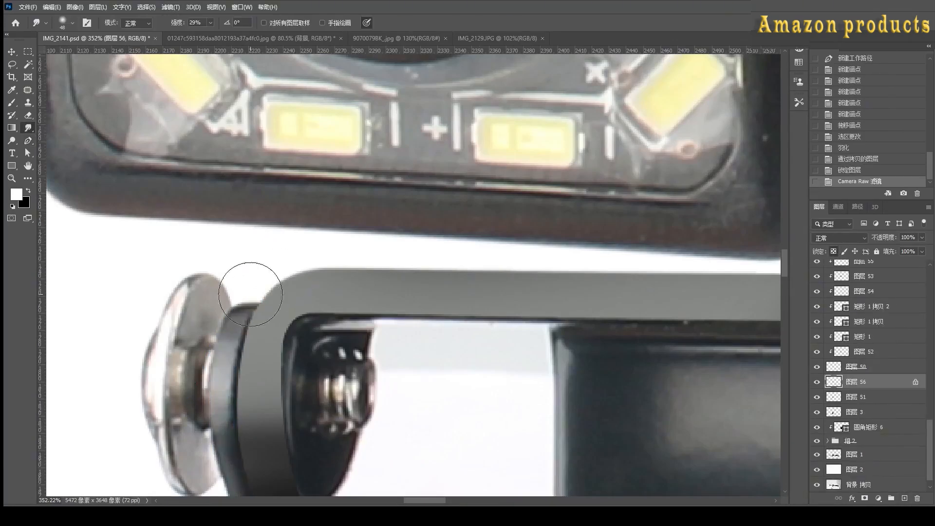
pyautogui.moveTo(261, 387)
pyautogui.mouseDown()
pyautogui.moveTo(265, 279)
pyautogui.moveTo(246, 239)
pyautogui.mouseUp()
pyautogui.click(261, 329)
# Draw a feathered, clipped white rectangle about 77 × 7 px across the left ear and copy it into the bracket's clipped layers.
pyautogui.press('u')
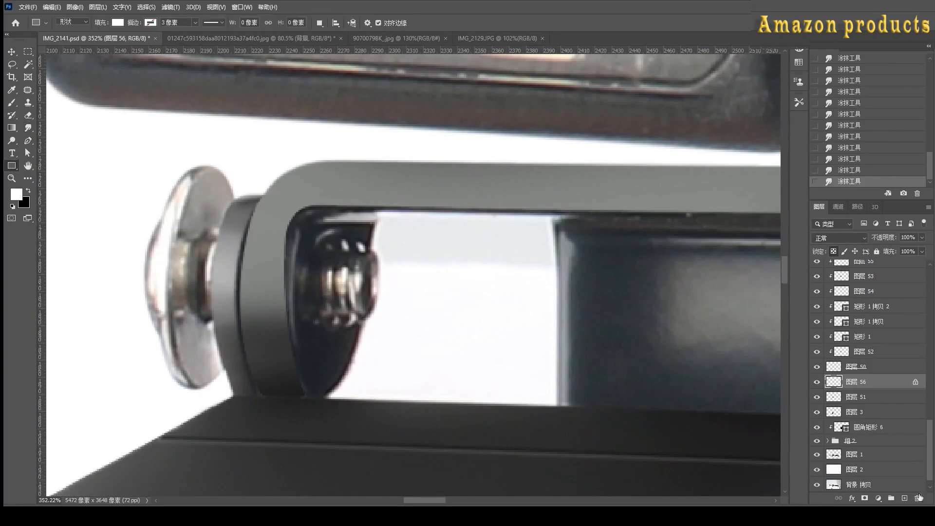
pyautogui.moveTo(185, 274); pyautogui.dragTo(317, 285)
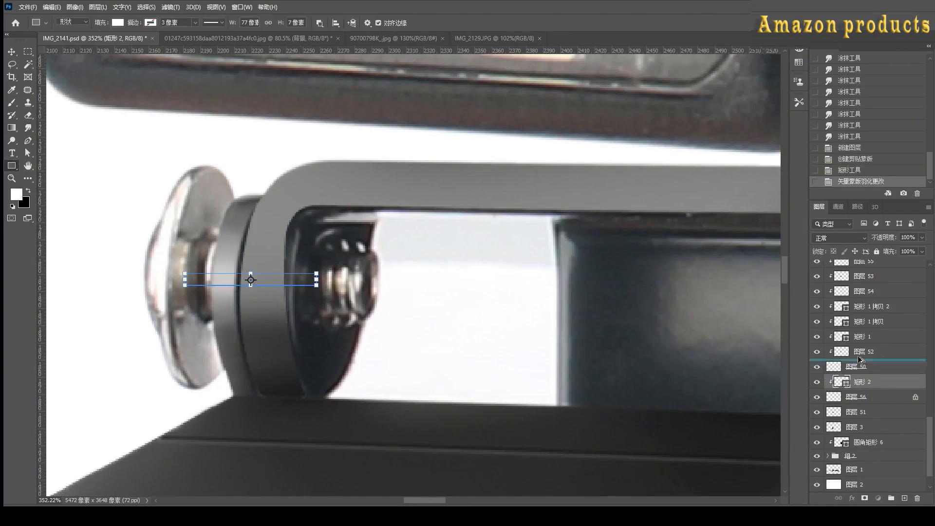
pyautogui.moveTo(859, 359); pyautogui.dragTo(860, 360)
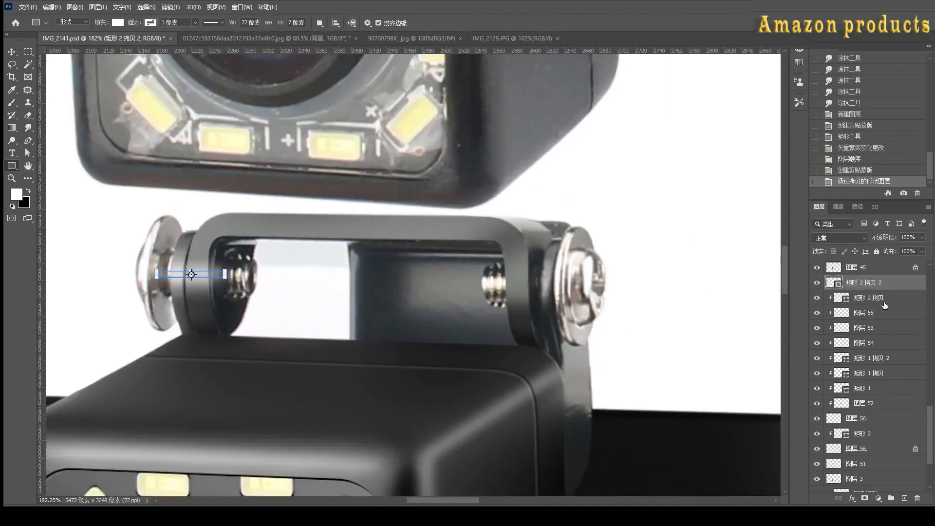
# Move the highlight copy 矩形 2 拷贝 2 across onto the bracket's right arm.
pyautogui.hotkey('ctrl', 't')
pyautogui.moveTo(220, 275); pyautogui.dragTo(510, 284)
pyautogui.press('Return')
pyautogui.press('v')
pyautogui.click(518, 286)
# Trace the ear beside the right screw on 图层 51, copy it to a feathered, transparency-locked layer and smudge it smooth.
pyautogui.press('a')
pyautogui.scroll(3, 509, 283)
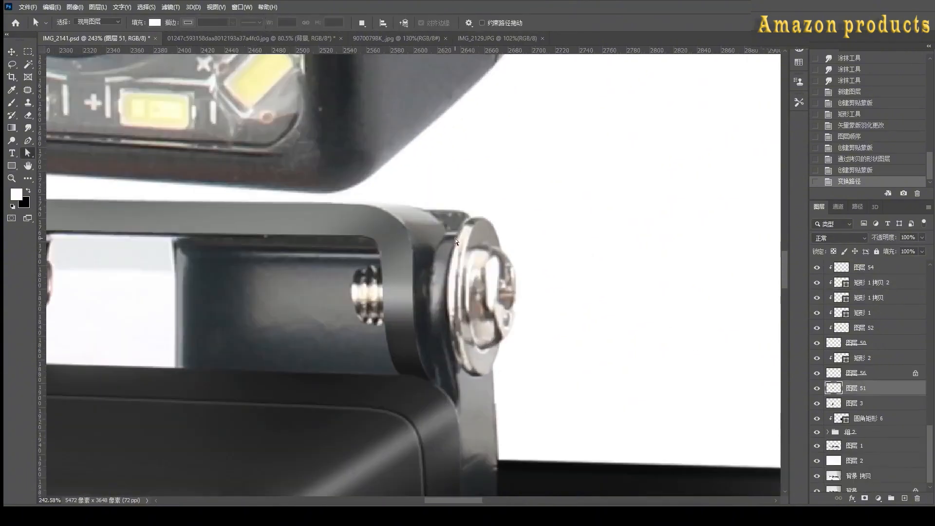
pyautogui.press('p')
pyautogui.click(457, 232)
pyautogui.scroll(-2, 457, 292)
pyautogui.click(457, 359)
pyautogui.click(453, 387)
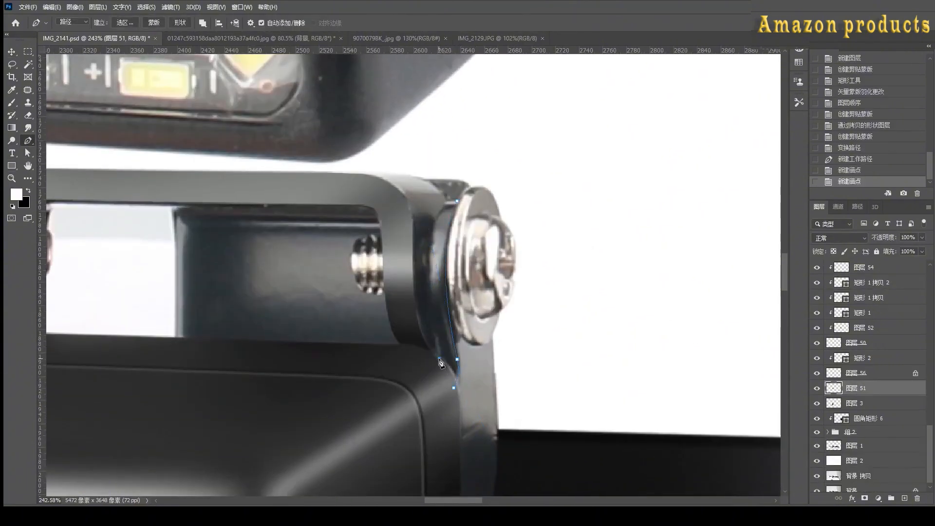
pyautogui.click(440, 361)
pyautogui.click(445, 178)
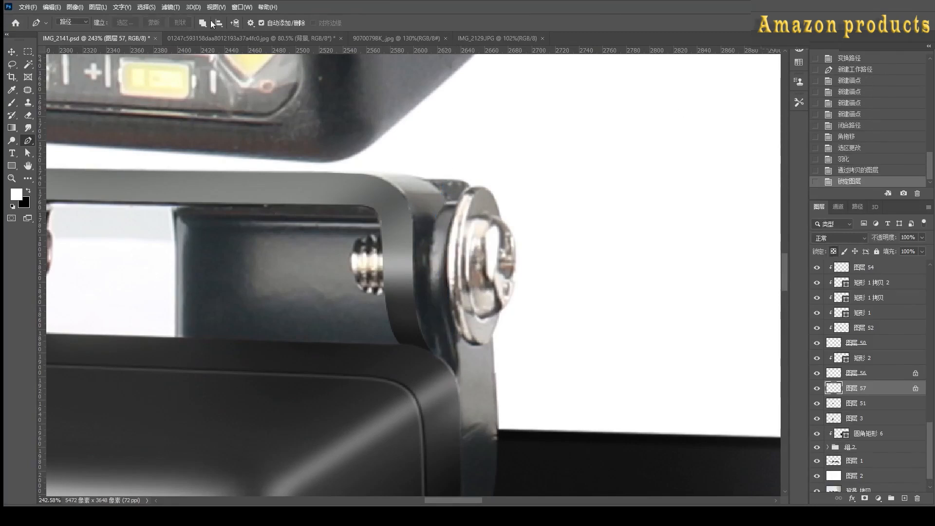
pyautogui.click(27, 129)
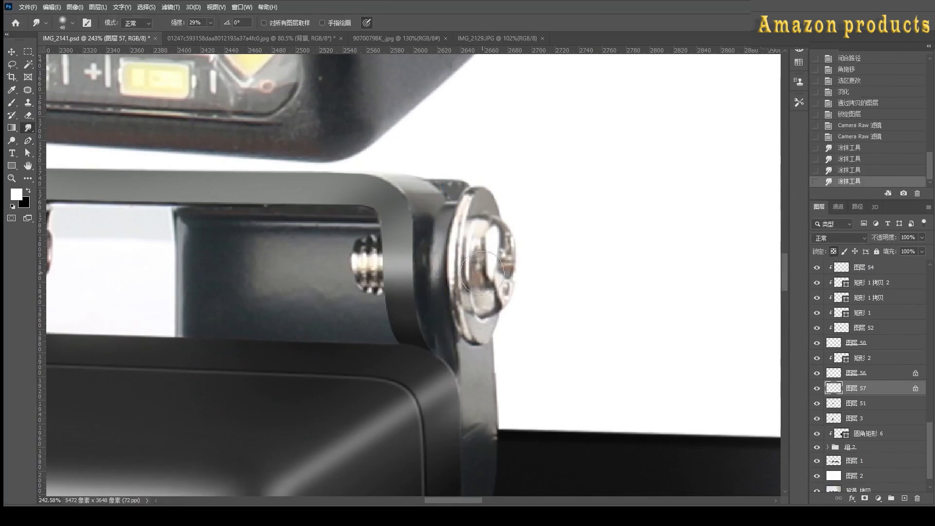
pyautogui.moveTo(481, 273)
pyautogui.mouseDown()
pyautogui.moveTo(439, 254)
pyautogui.moveTo(413, 278)
pyautogui.moveTo(430, 298)
pyautogui.moveTo(481, 286)
pyautogui.moveTo(436, 242)
pyautogui.mouseUp()
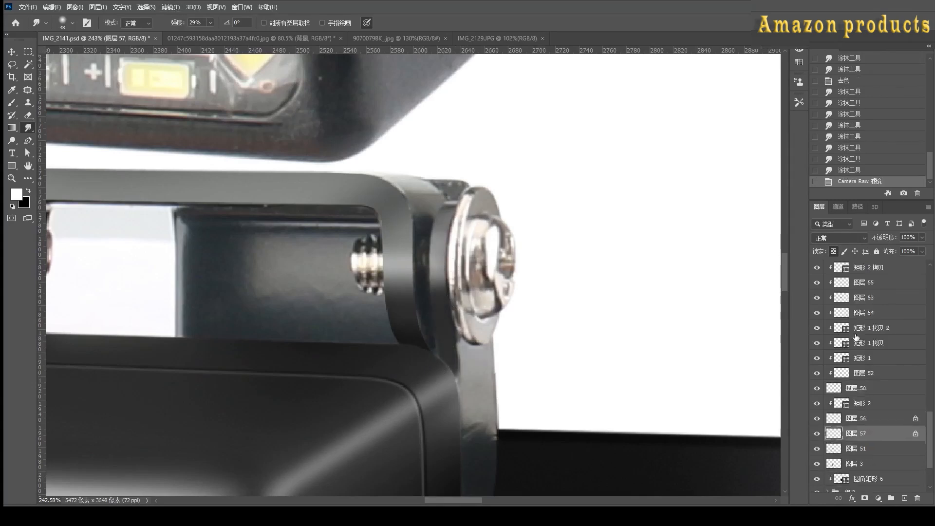
# Trace the dark strip between the bracket's right arm and ear on 图层 51, copy it to a new layer and smudge it smooth.
pyautogui.press('p')
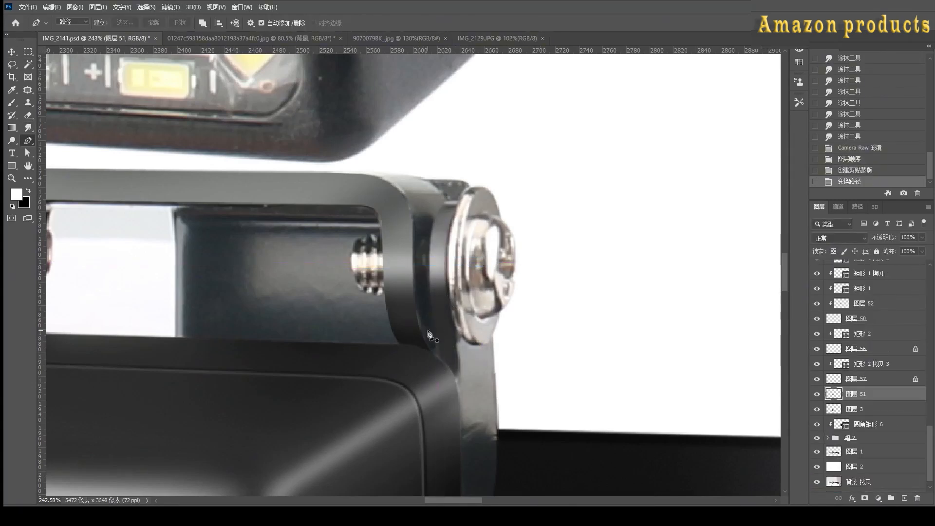
pyautogui.click(334, 167)
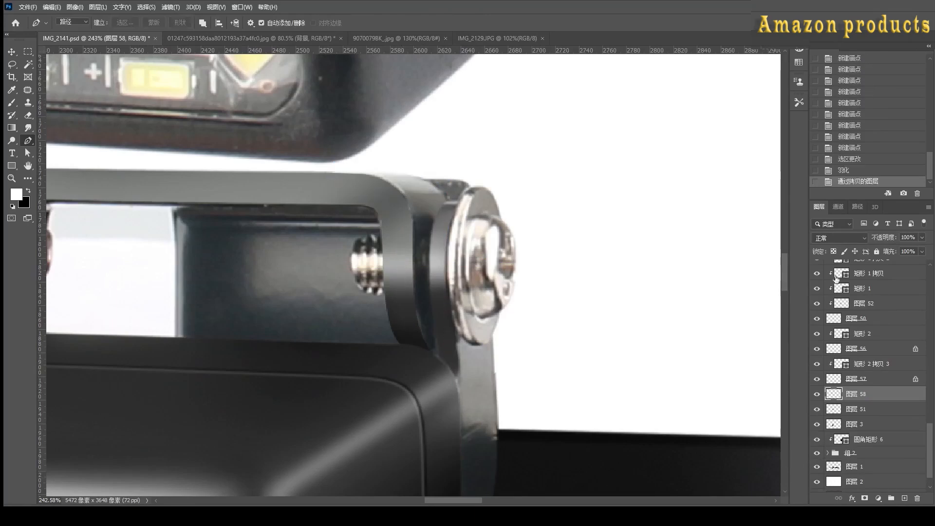
pyautogui.moveTo(441, 278); pyautogui.dragTo(440, 290)
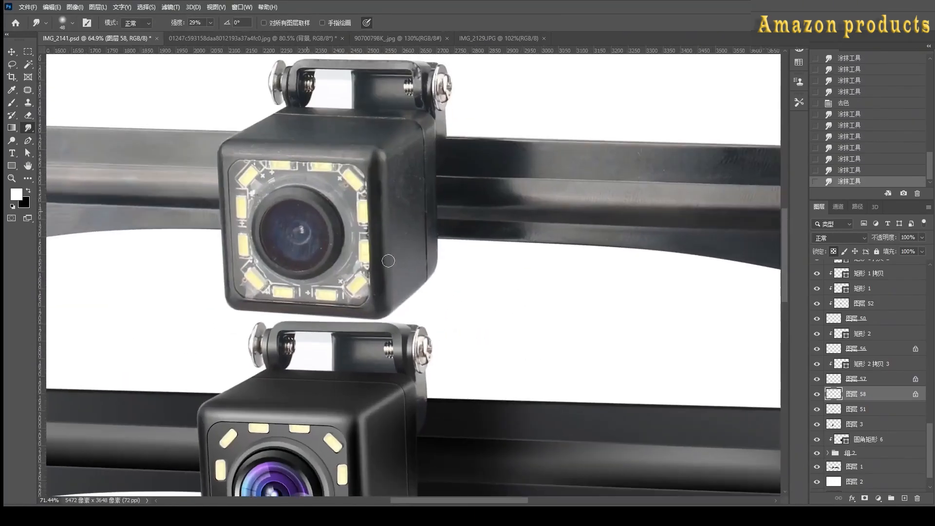
# Load the bracket outline of 图层 50 as a selection and add a new layer above 矩形 2 拷贝 2 for it.
pyautogui.click(28, 140)
pyautogui.scroll(11, 414, 350)
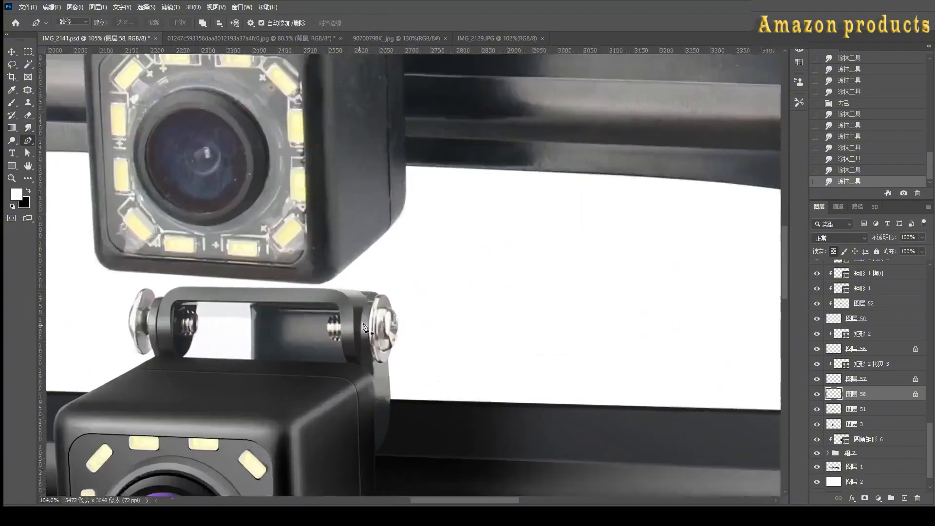
pyautogui.press('v')
pyautogui.click(859, 303)
pyautogui.keyDown('ctrl'); pyautogui.click(834, 319); pyautogui.keyUp('ctrl')
pyautogui.scroll(4, 858, 341)
pyautogui.click(871, 349)
pyautogui.click(904, 499)
pyautogui.press('m')
pyautogui.press('x')
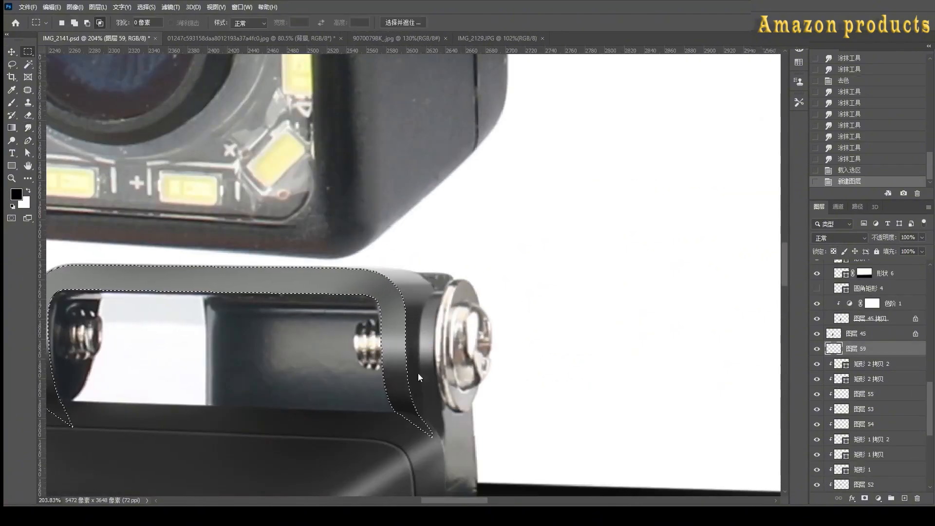
# Stroke the bracket selection in black on 图层 59, deselect it and soften the line with a filter.
pyautogui.rightClick(418, 377)
pyautogui.click(568, 185)
pyautogui.hotkey('ctrl', 'd')
pyautogui.click(170, 7)
pyautogui.moveTo(654, 300); pyautogui.dragTo(641, 301)
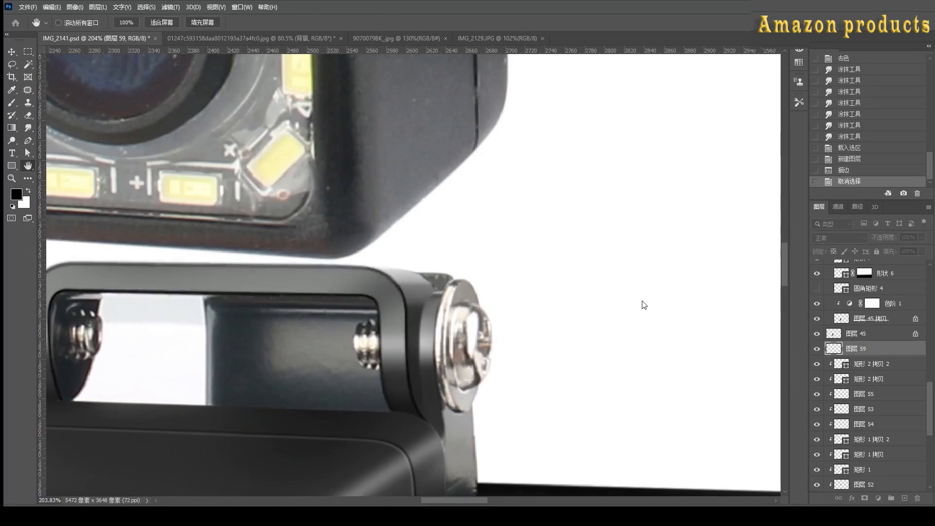
pyautogui.press('Return')
# Add a layer mask to the outline layer 图层 59 and paint on it to hide part of the dark edge.
pyautogui.click(865, 498)
pyautogui.press('b')
pyautogui.moveTo(288, 217); pyautogui.dragTo(325, 195)
pyautogui.hotkey('alt', 'Delete')
pyautogui.press('x')
pyautogui.hotkey('ctrl', 'z')
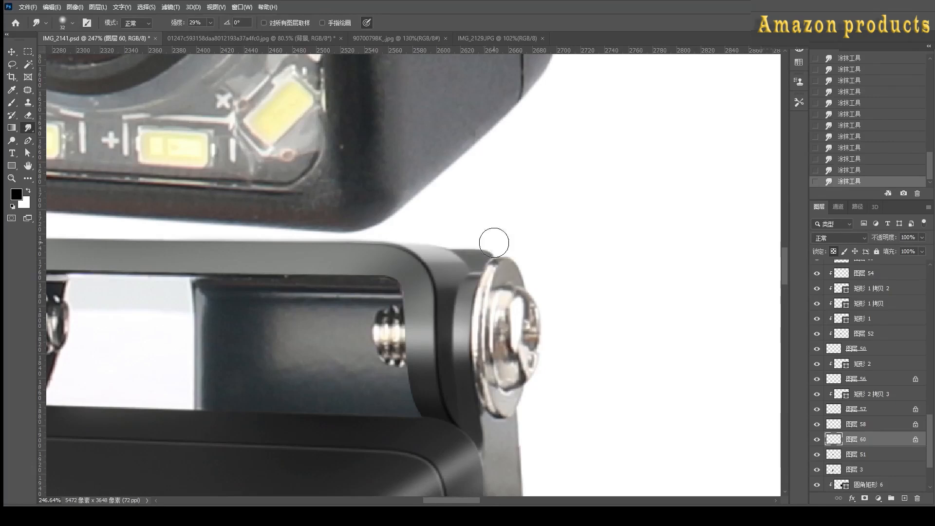
# Desaturate the smoothed piece behind the bracket's upper right corner on 图层 60.
pyautogui.scroll(-4, 596, 264)
pyautogui.press('p')
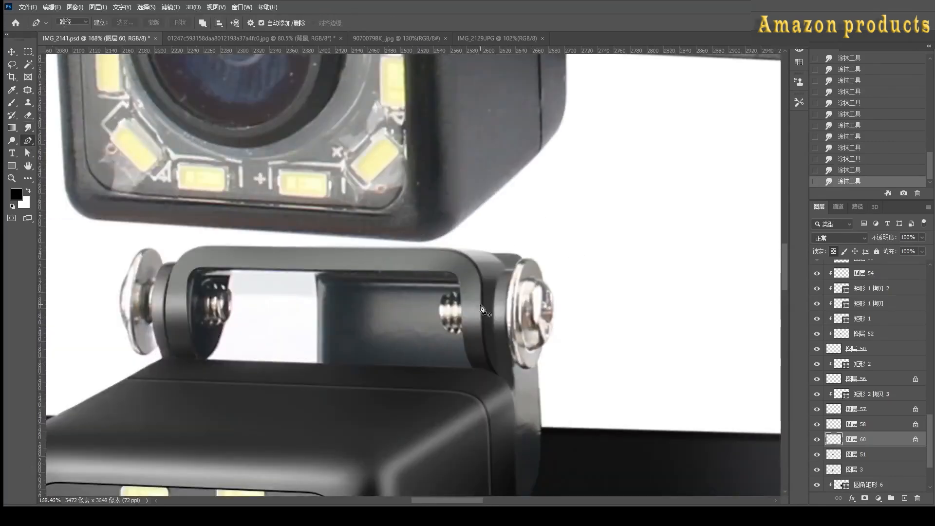
pyautogui.scroll(4, 496, 305)
pyautogui.hotkey('ctrl', 'shift', 'u')
# Trace the light gap inside the bracket opening on 图层 51 with a closed Pen path.
pyautogui.press('v')
pyautogui.keyDown('ctrl'); pyautogui.click(365, 328); pyautogui.keyUp('ctrl')
pyautogui.press('p')
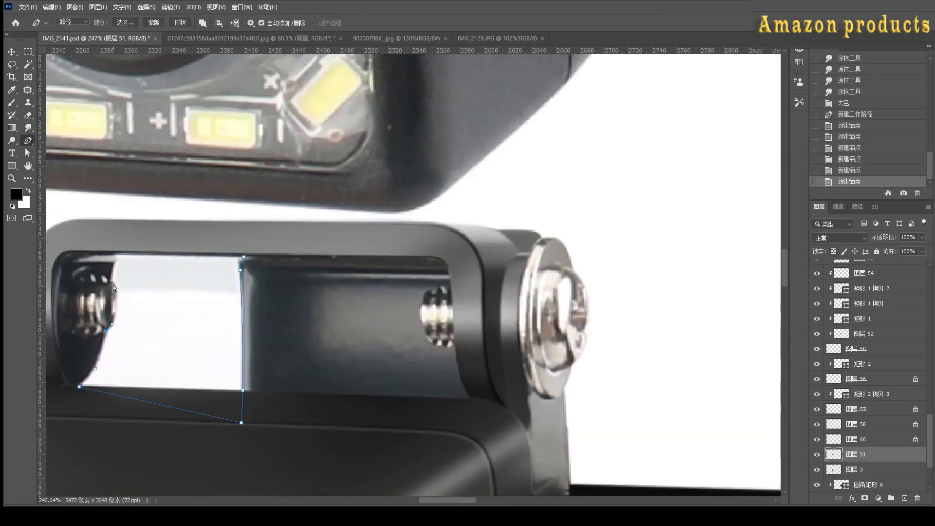
pyautogui.moveTo(112, 282); pyautogui.dragTo(115, 265)
pyautogui.click(116, 256)
pyautogui.click(243, 256)
# Clear the traced gap from 图层 51, 图层 3 and 图层 1 using a feathered selection, and deselect it.
pyautogui.hotkey('ctrl', 'Return')
pyautogui.press('Delete')
pyautogui.click(869, 468)
pyautogui.scroll(-3, 870, 462)
pyautogui.click(850, 439)
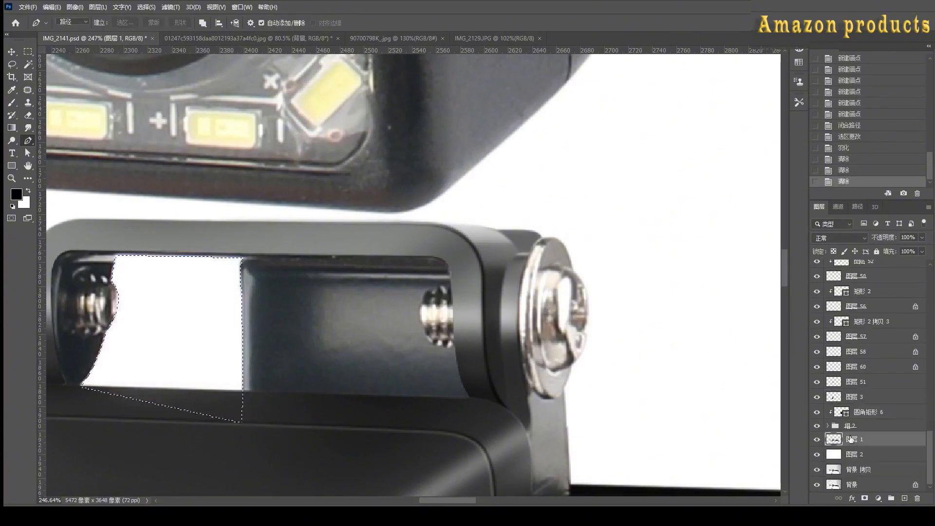
pyautogui.hotkey('ctrl', 'd')
# Trace the right screw's threads on 图层 51, copy them to a new layer and desaturate them.
pyautogui.click(857, 382)
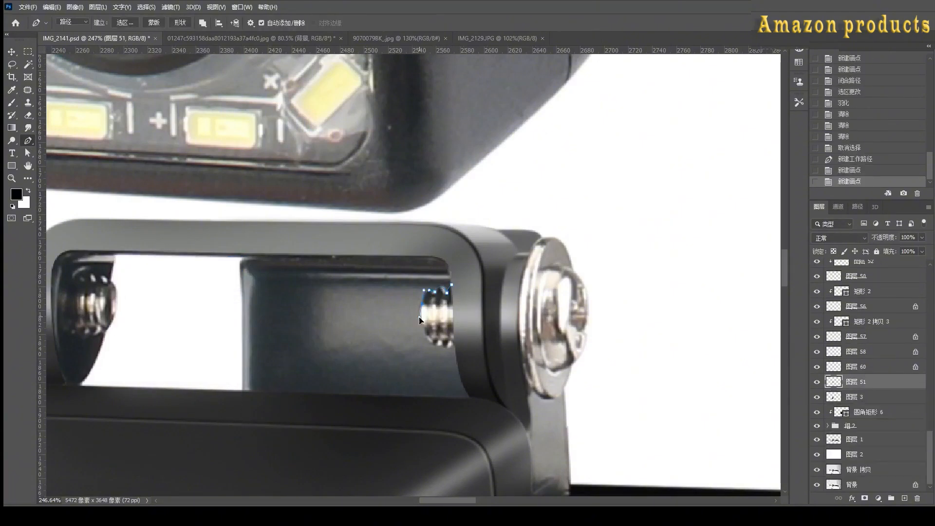
pyautogui.hotkey('ctrl', 'Return')
pyautogui.hotkey('ctrl', 'j')
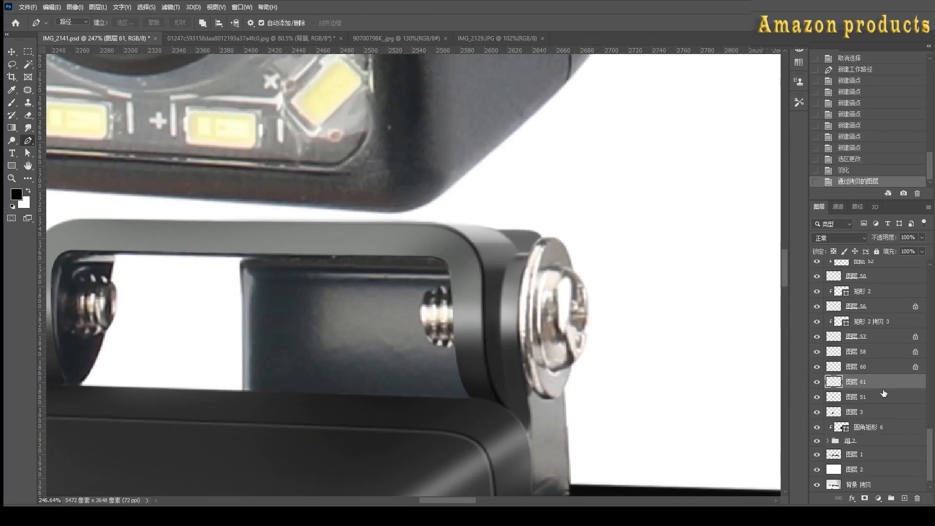
pyautogui.hotkey('ctrl', 'shift', 'u')
# Lasso the dark back plate inside the bracket opening on 图层 51, copy it to a new layer and desaturate it.
pyautogui.click(867, 396)
pyautogui.keyDown('ctrl'); pyautogui.click(834, 397); pyautogui.keyUp('ctrl')
pyautogui.hotkey('ctrl', 'd')
pyautogui.press('l')
pyautogui.moveTo(239, 244)
pyautogui.mouseDown()
pyautogui.moveTo(251, 396)
pyautogui.moveTo(460, 259)
pyautogui.moveTo(424, 239)
pyautogui.mouseUp()
pyautogui.hotkey('ctrl', 'j')
pyautogui.hotkey('ctrl', 'shift', 'u')
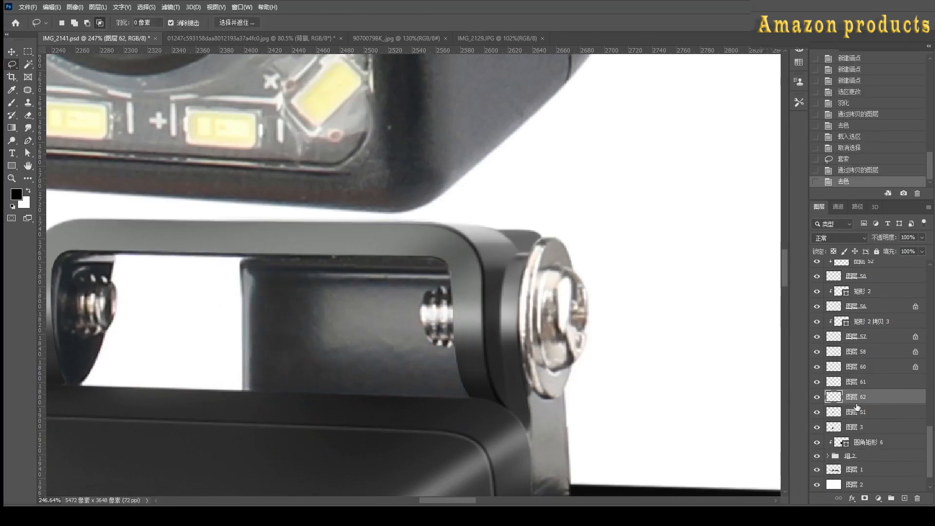
# Clean the back plate on 图层 62 with the Camera Raw filter and smudge its surface and upper edge smooth.
pyautogui.click(171, 15)
pyautogui.click(170, 7)
pyautogui.click(168, 16)
pyautogui.click(27, 128)
pyautogui.moveTo(415, 306)
pyautogui.mouseDown()
pyautogui.moveTo(454, 340)
pyautogui.moveTo(451, 278)
pyautogui.mouseUp()
pyautogui.hotkey('ctrl', 'z')
pyautogui.moveTo(450, 278)
pyautogui.mouseDown()
pyautogui.moveTo(474, 237)
pyautogui.moveTo(454, 263)
pyautogui.mouseUp()
pyautogui.moveTo(453, 263); pyautogui.dragTo(380, 257)
pyautogui.moveTo(379, 257); pyautogui.dragTo(316, 251)
# Add a Levels adjustment clipped to the back plate layer 图层 62 and adjust its tones.
pyautogui.click(887, 367)
pyautogui.hotkey('ctrl', 'alt', 'g')
pyautogui.moveTo(542, 421); pyautogui.dragTo(559, 421)
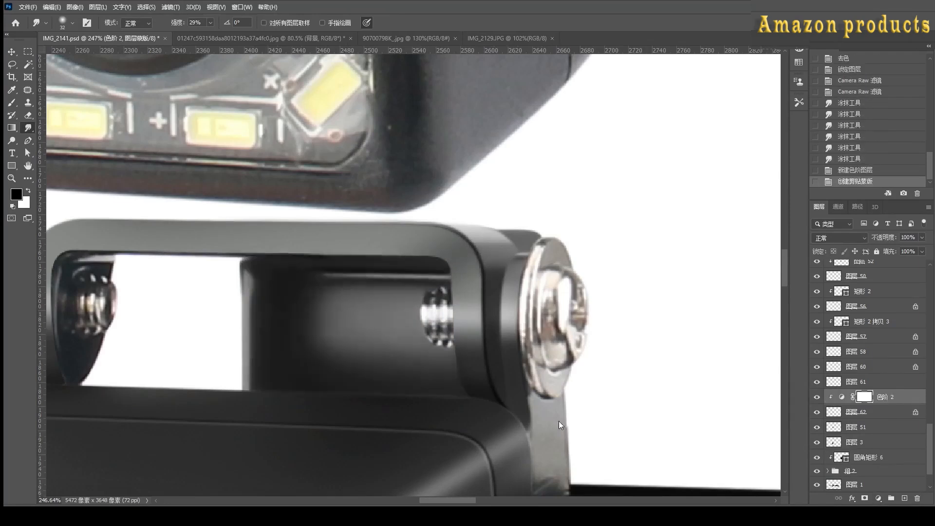
pyautogui.moveTo(664, 421); pyautogui.dragTo(645, 422)
# Desaturate the screws and remaining hinge parts on 图层 51, checking the layer's visibility.
pyautogui.scroll(-4, 487, 251)
pyautogui.press('v')
pyautogui.click(538, 287)
pyautogui.press('l')
pyautogui.moveTo(509, 312)
pyautogui.mouseDown()
pyautogui.moveTo(583, 331)
pyautogui.moveTo(541, 272)
pyautogui.mouseUp()
pyautogui.hotkey('ctrl', 'd')
pyautogui.click(816, 427)
pyautogui.click(817, 427)
# Trace the hinge tab below the right screw with the Pen tool on 图层 51.
pyautogui.press('p')
pyautogui.scroll(3, 484, 317)
pyautogui.click(488, 258)
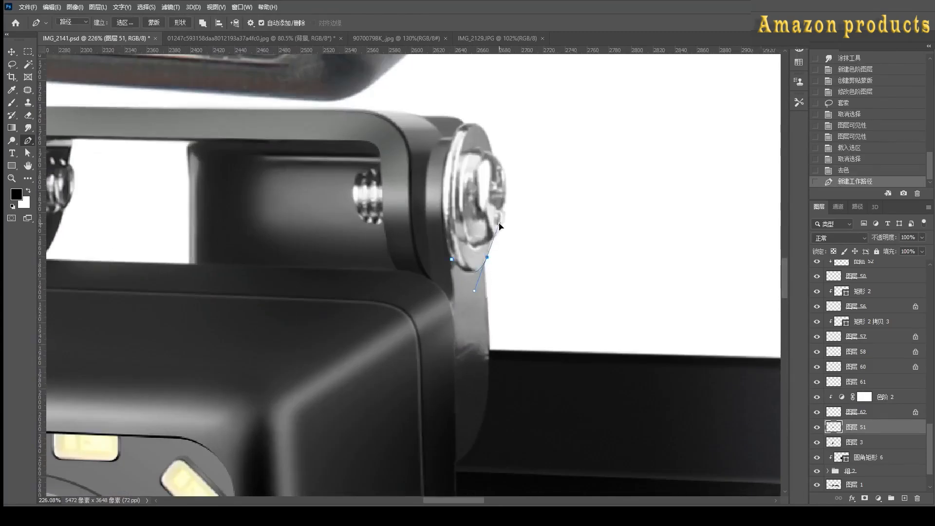
pyautogui.moveTo(526, 378); pyautogui.dragTo(524, 422)
pyautogui.click(503, 459)
pyautogui.click(457, 484)
# Copy the traced hinge tab to a new layer through a feathered selection and lock its transparent pixels.
pyautogui.hotkey('ctrl', 'Return')
pyautogui.hotkey('shift', 'F6')
pyautogui.click(817, 427)
pyautogui.click(816, 427)
pyautogui.hotkey('ctrl', 'j')
pyautogui.click(833, 252)
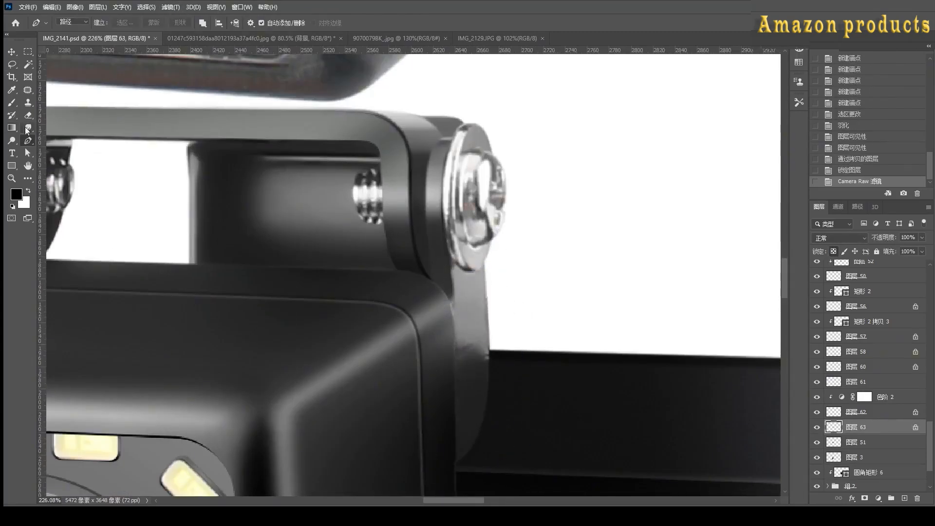
# Smudge the hinge tab on 图层 63 with vertical strokes to smooth out its horizontal mark.
pyautogui.click(27, 129)
pyautogui.moveTo(480, 341); pyautogui.dragTo(480, 365)
pyautogui.moveTo(473, 341); pyautogui.dragTo(473, 365)
pyautogui.moveTo(482, 343); pyautogui.dragTo(482, 368)
pyautogui.moveTo(465, 340); pyautogui.dragTo(465, 365)
pyautogui.moveTo(460, 363); pyautogui.dragTo(457, 351)
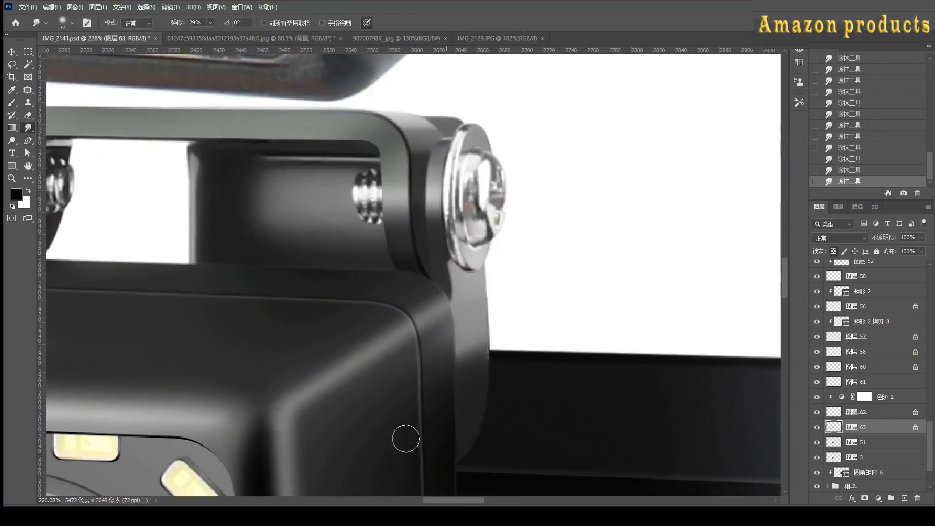
# Copy the 色阶 2 adjustment onto 图层 63 as a clipping layer at 86% opacity, and smudge the hinge tab on 图层 51.
pyautogui.keyDown('alt'); pyautogui.moveTo(843, 397); pyautogui.dragTo(844, 420); pyautogui.keyUp('alt')
pyautogui.keyDown('alt'); pyautogui.click(844, 434); pyautogui.keyUp('alt')
pyautogui.click(817, 427)
pyautogui.click(817, 427)
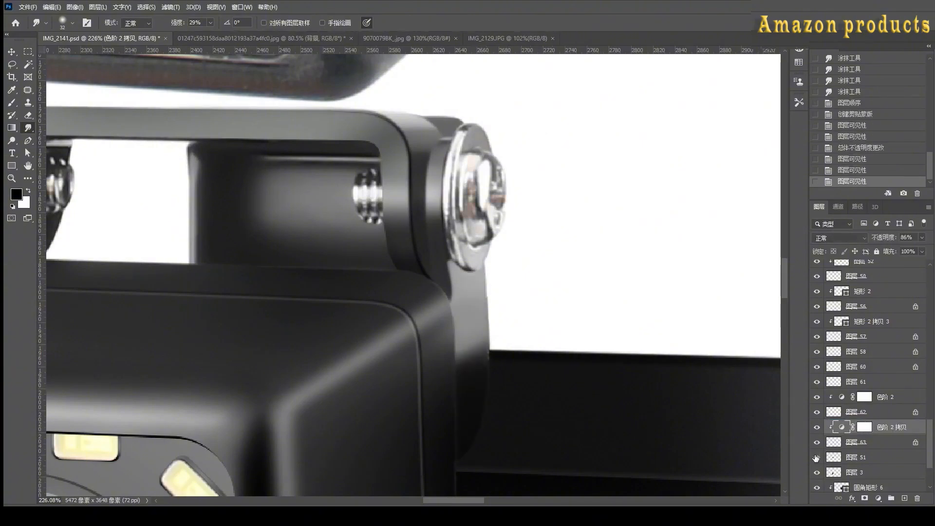
pyautogui.moveTo(484, 359); pyautogui.dragTo(503, 350)
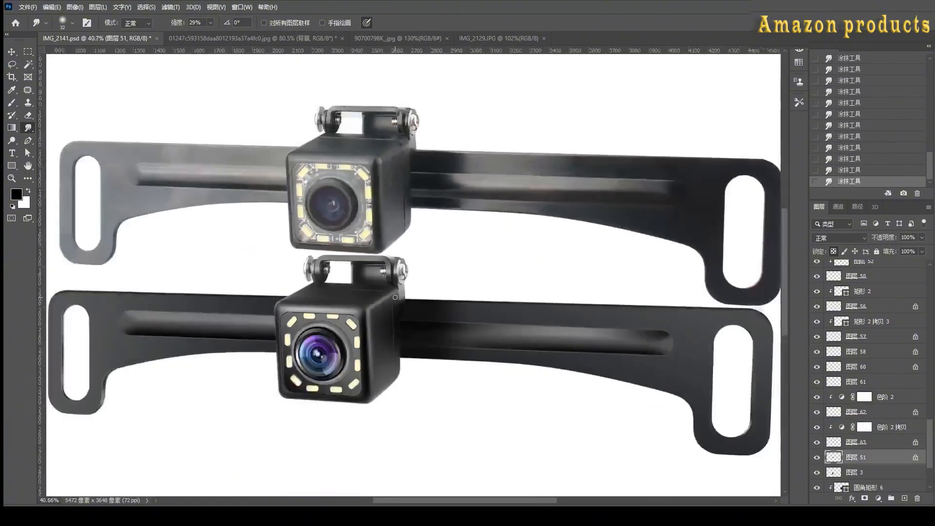
# Delete the original product copy 图层 1 拷贝 and look through the other open reference images.
pyautogui.click(389, 225)
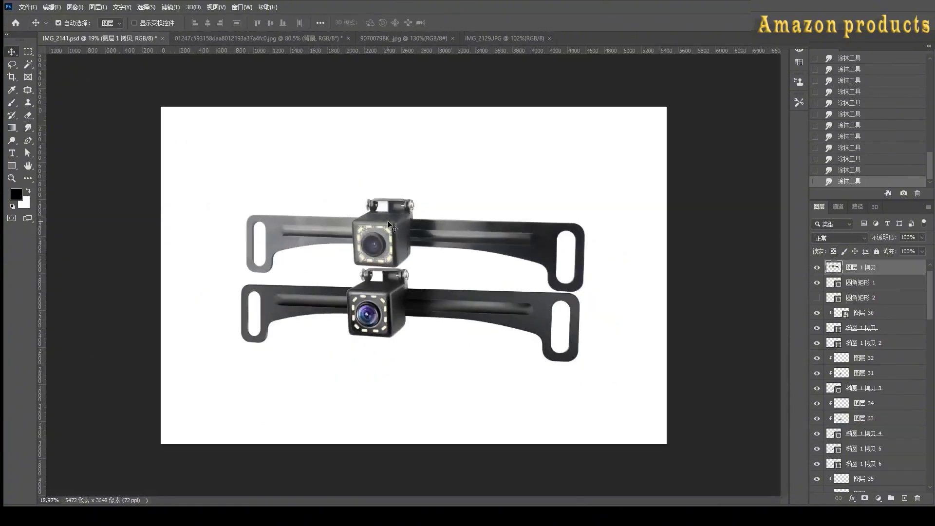
pyautogui.scroll(10, 389, 223)
pyautogui.click(495, 39)
pyautogui.click(404, 38)
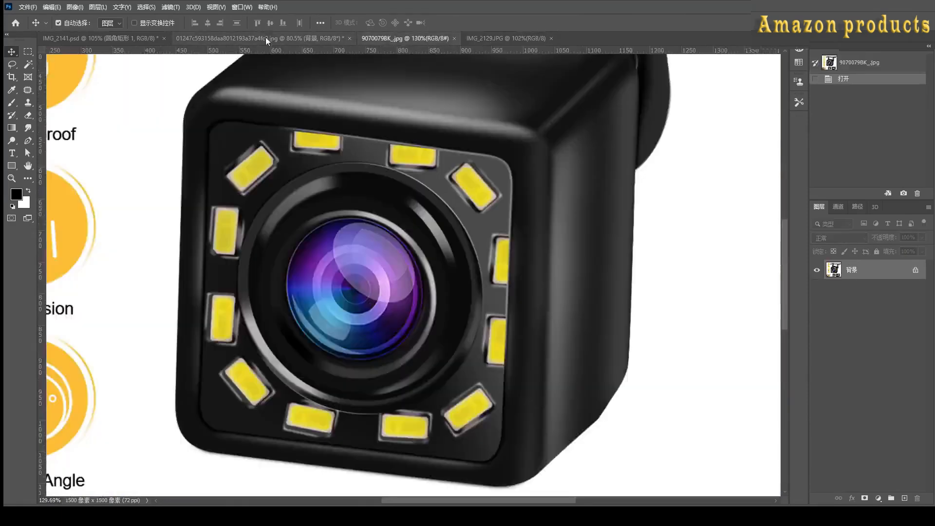
pyautogui.click(266, 40)
pyautogui.click(104, 38)
# Duplicate the camera body group 组 5, convert the copy to a smart object, rasterize it and add noise.
pyautogui.click(396, 316)
pyautogui.click(827, 303)
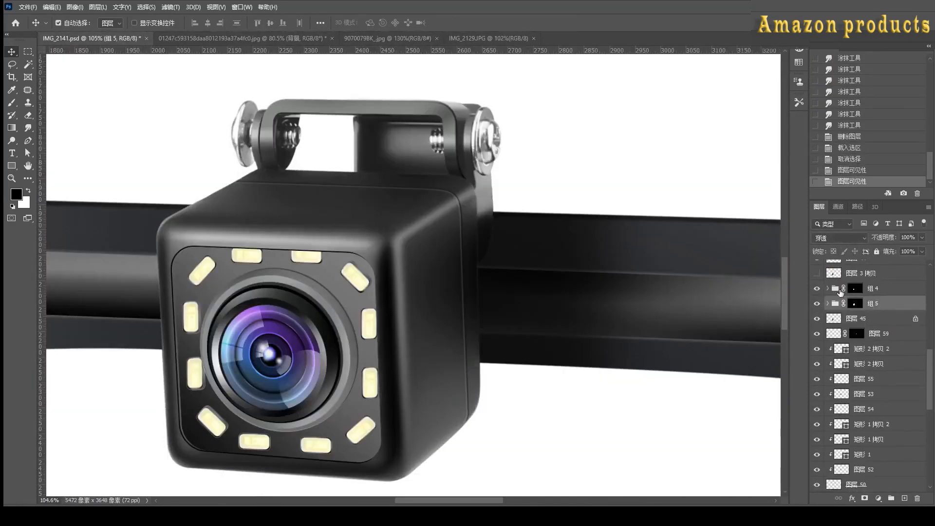
pyautogui.hotkey('ctrl', 'j')
pyautogui.rightClick(884, 306)
pyautogui.click(872, 306)
pyautogui.click(519, 113)
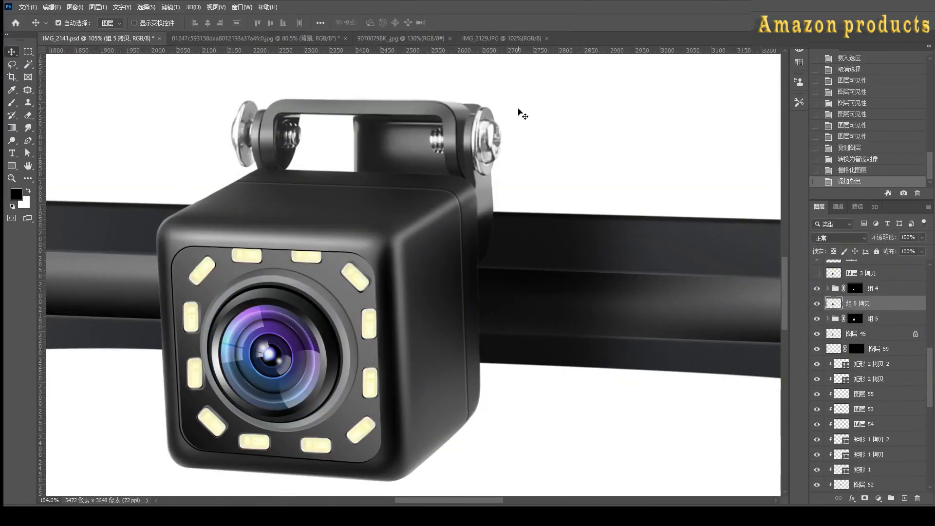
# Inspect the hinge and bar, hide the 组 2 拷贝 layer and collapse group 组 2.
pyautogui.moveTo(429, 115); pyautogui.dragTo(434, 238)
pyautogui.scroll(-7, 434, 239)
pyautogui.scroll(9, 488, 375)
pyautogui.moveTo(480, 195); pyautogui.dragTo(438, 181)
pyautogui.scroll(-9, 438, 180)
pyautogui.click(615, 259)
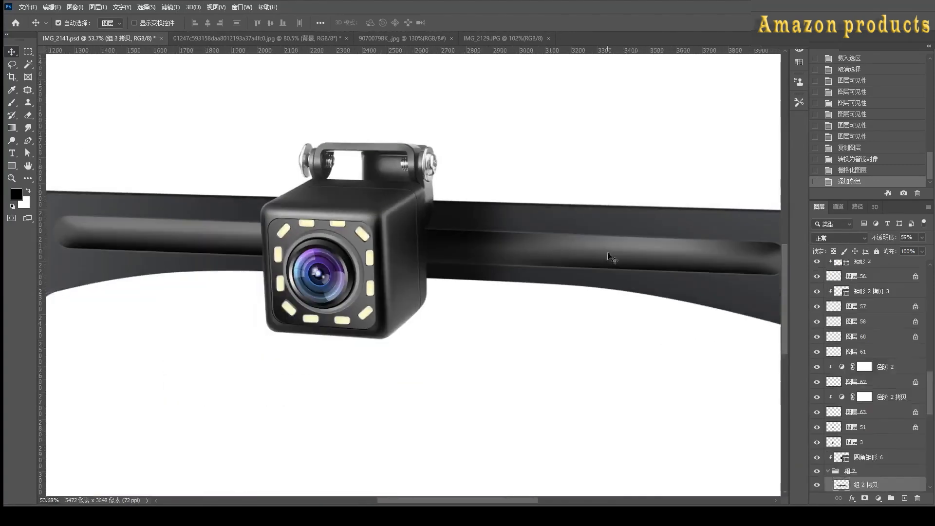
pyautogui.hotkey('ctrl', ',')
pyautogui.scroll(9, 383, 159)
pyautogui.moveTo(383, 159); pyautogui.dragTo(386, 217)
pyautogui.scroll(-11, 357, 200)
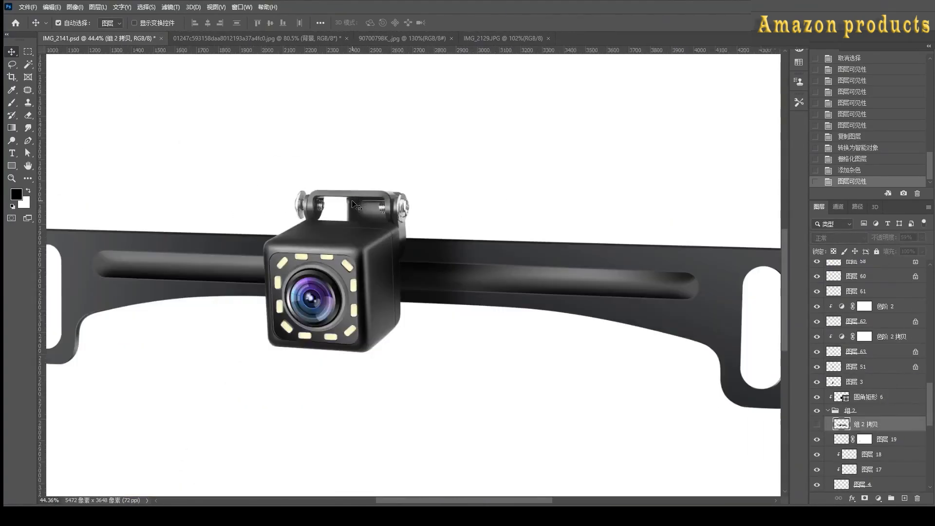
pyautogui.scroll(-11, 352, 200)
pyautogui.click(827, 411)
# Select all retouch layers from 圆角矩形 1 down to 组 2, check their visibility against 图层 1, and group them.
pyautogui.moveTo(929, 452); pyautogui.dragTo(931, 287)
pyautogui.click(879, 284)
pyautogui.hotkey('ctrl', ',')
pyautogui.hotkey('ctrl', ',')
pyautogui.scroll(-12, 879, 293)
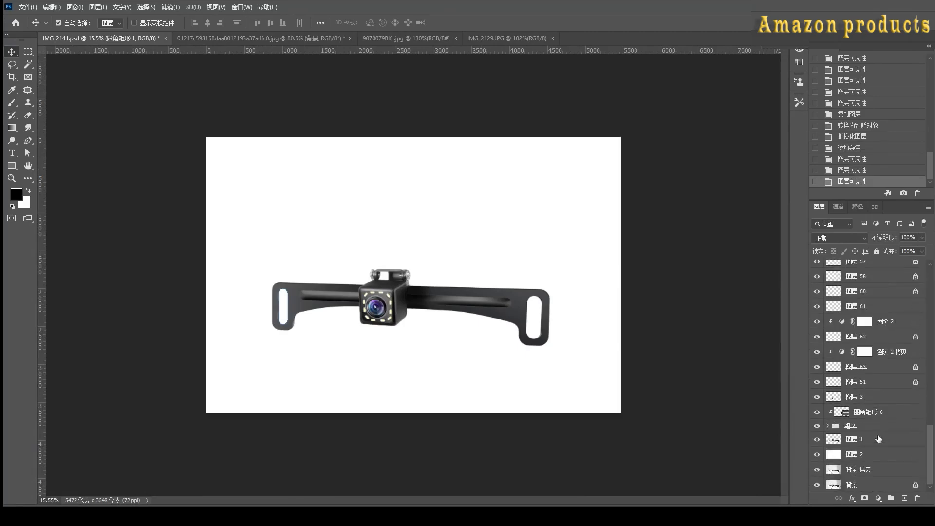
pyautogui.keyDown('shift'); pyautogui.click(877, 427); pyautogui.keyUp('shift')
pyautogui.hotkey('ctrl', ',')
pyautogui.hotkey('ctrl', ',')
pyautogui.click(817, 441)
pyautogui.scroll(14, 489, 312)
pyautogui.click(818, 442)
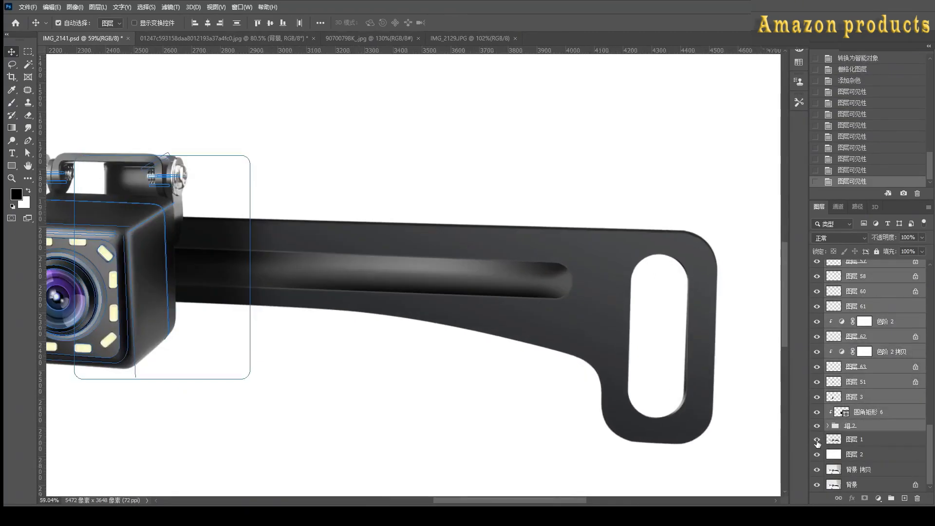
pyautogui.hotkey('ctrl', 'g')
# Compare the retouched product with the original by switching the new group's visibility off and on.
pyautogui.click(816, 282)
pyautogui.click(817, 281)
pyautogui.scroll(-6, 768, 385)
pyautogui.click(817, 282)
pyautogui.click(818, 282)
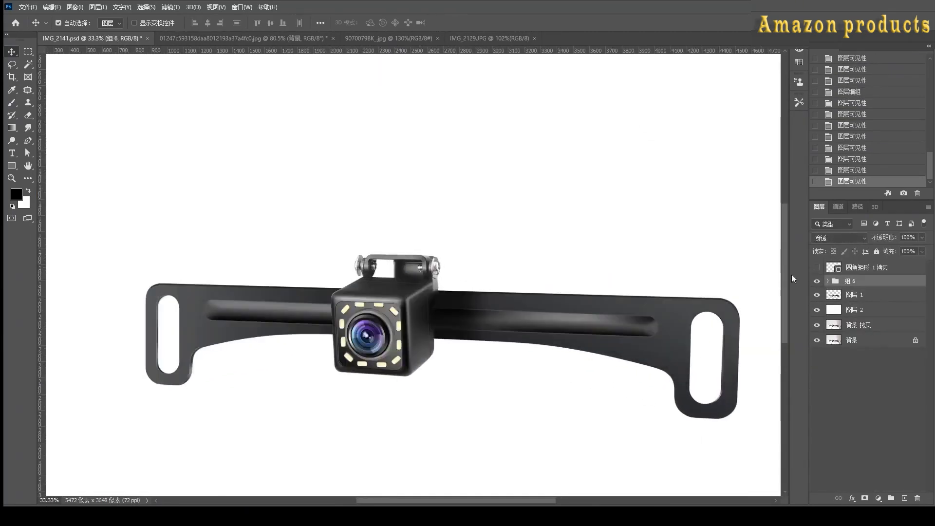